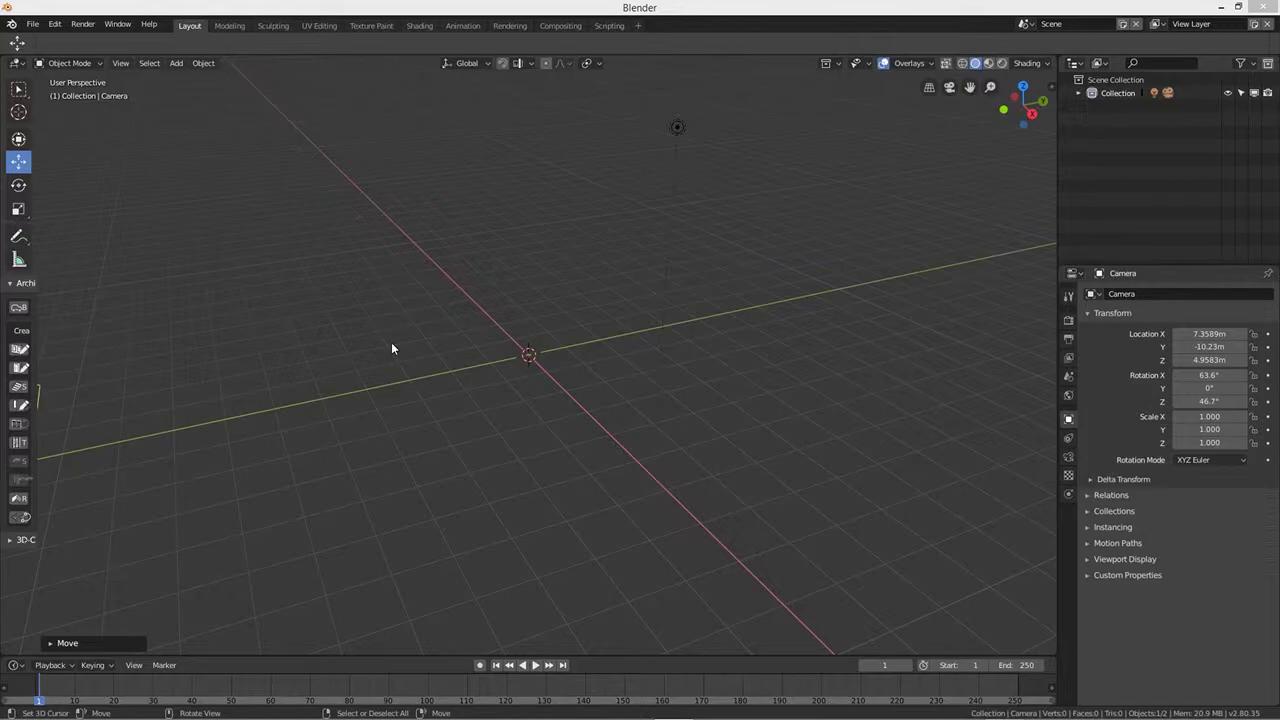
Step: Add a plane and set its X and Y dimensions to 10 m
left_click(447, 352)
key("shift+a")
mouse_move(445, 346)
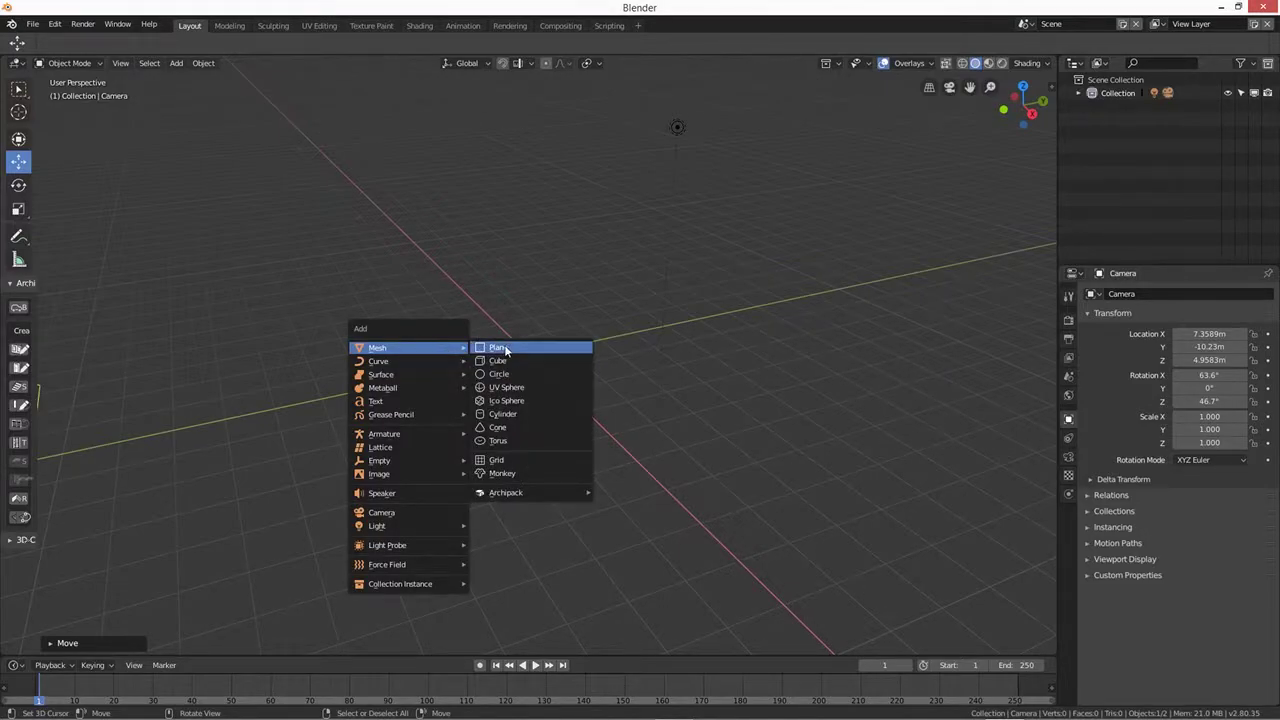
left_click(530, 347)
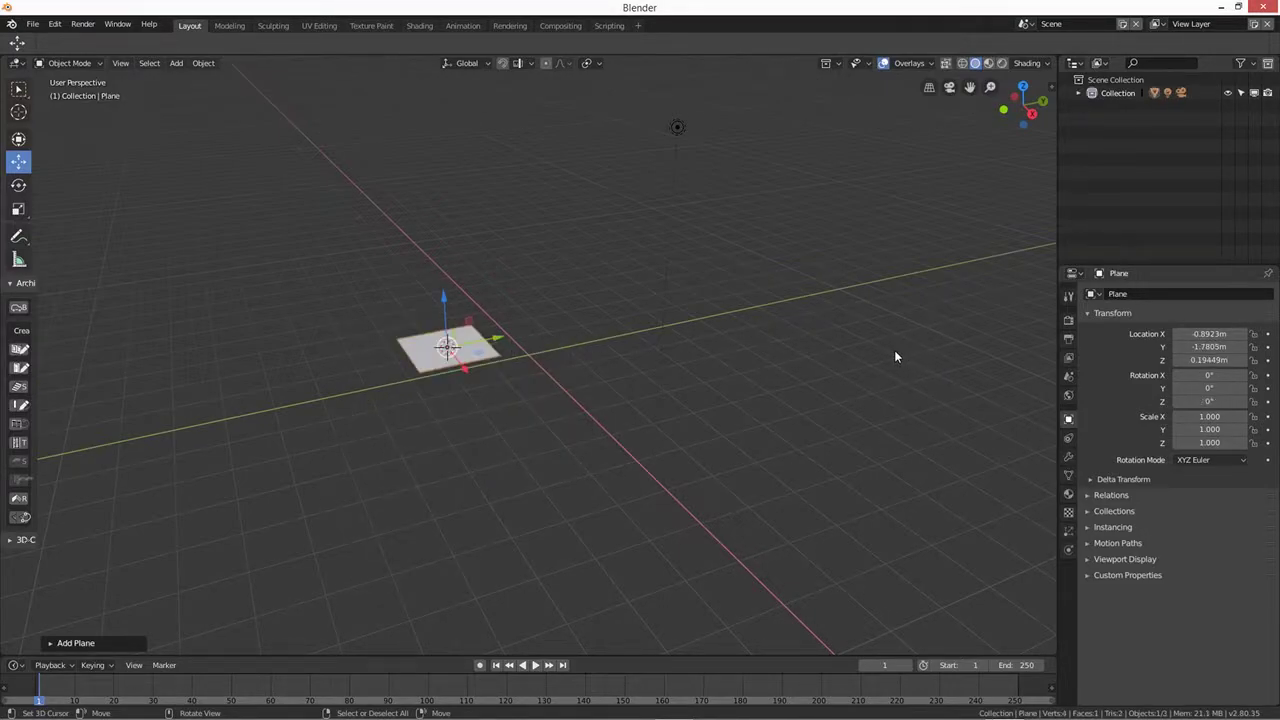
key("n")
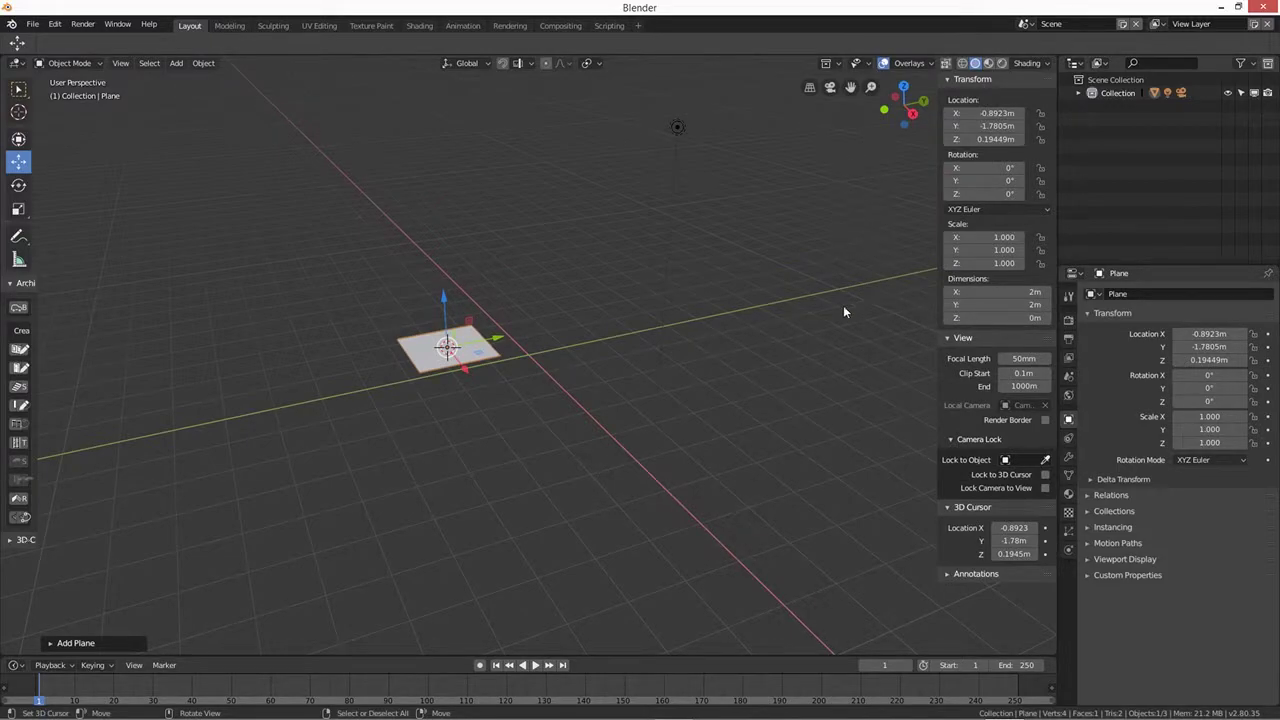
left_click(1018, 292)
type("10")
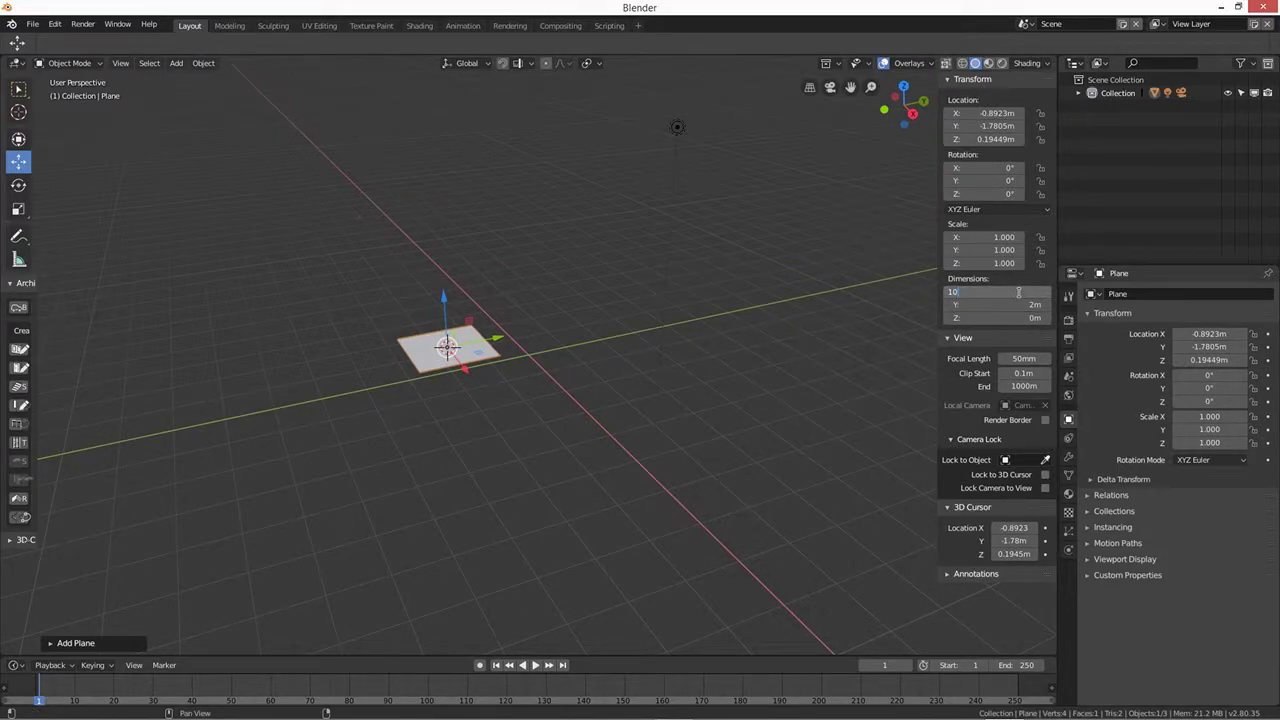
key("Tab")
type("10")
key("Return")
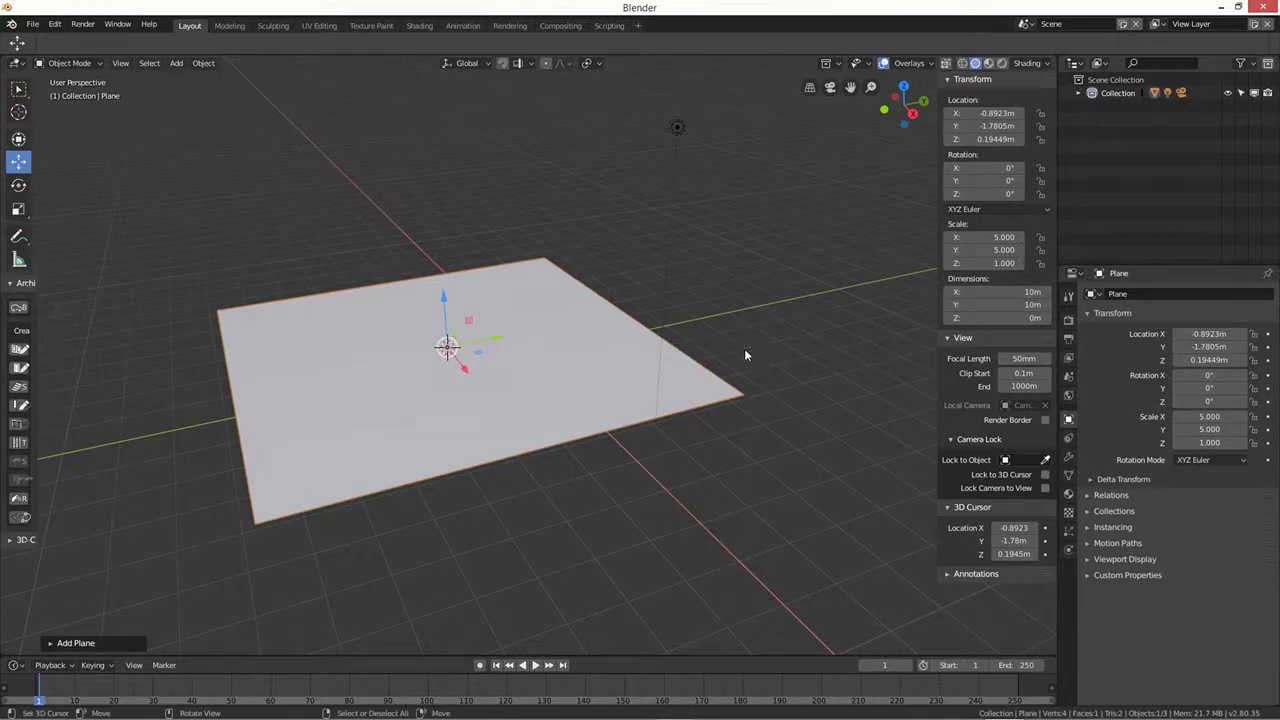
Step: Apply the plane's scale and enter Edit Mode on its mesh
middle_click_drag(744, 355, 692, 415)
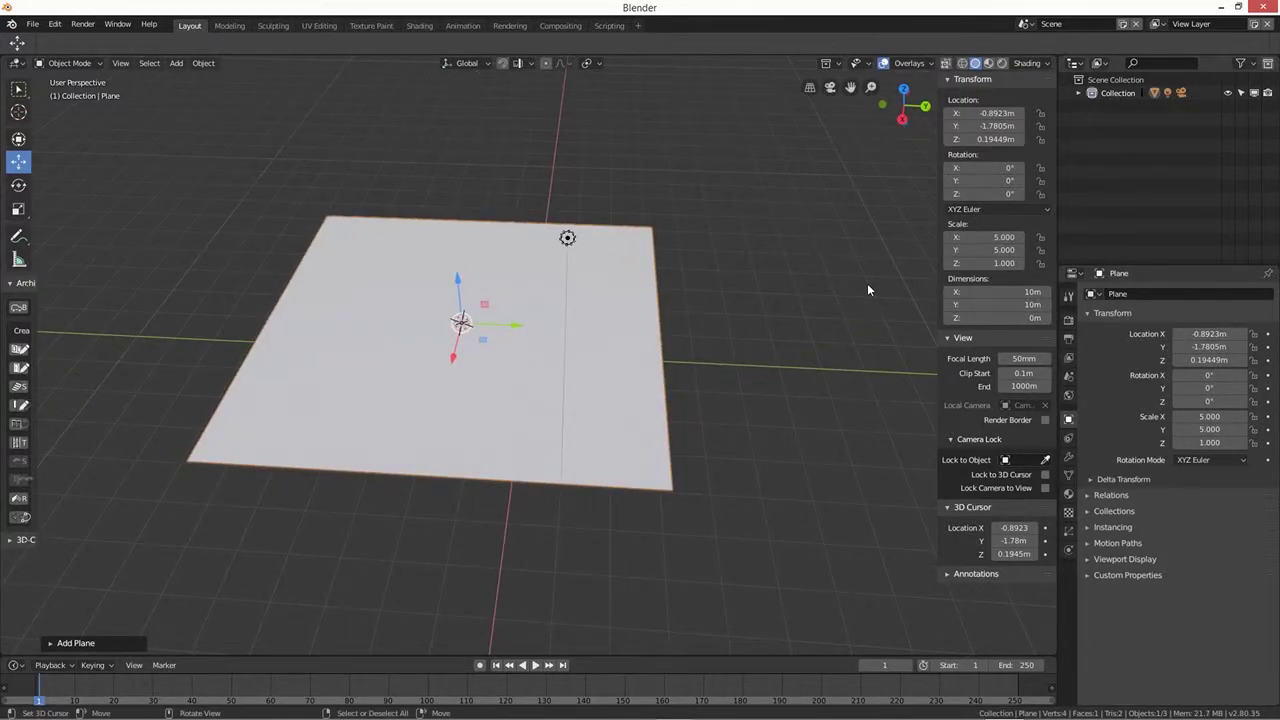
key("ctrl+a")
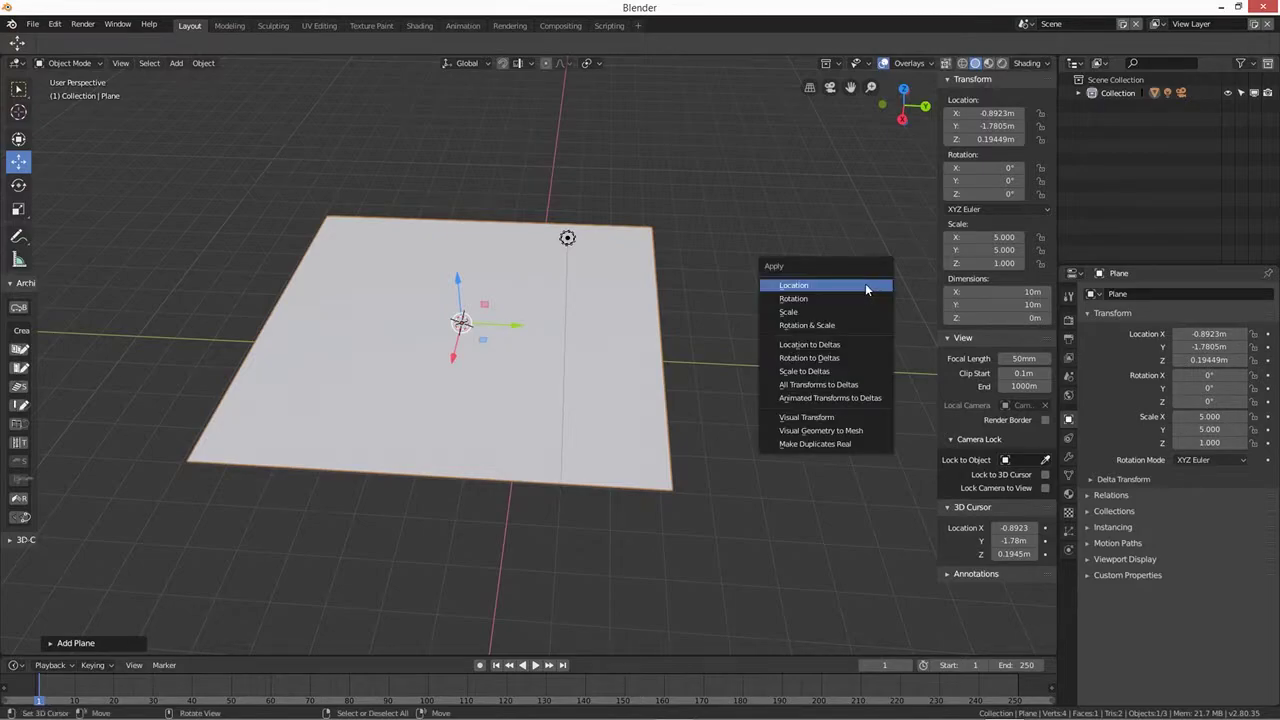
left_click(798, 314)
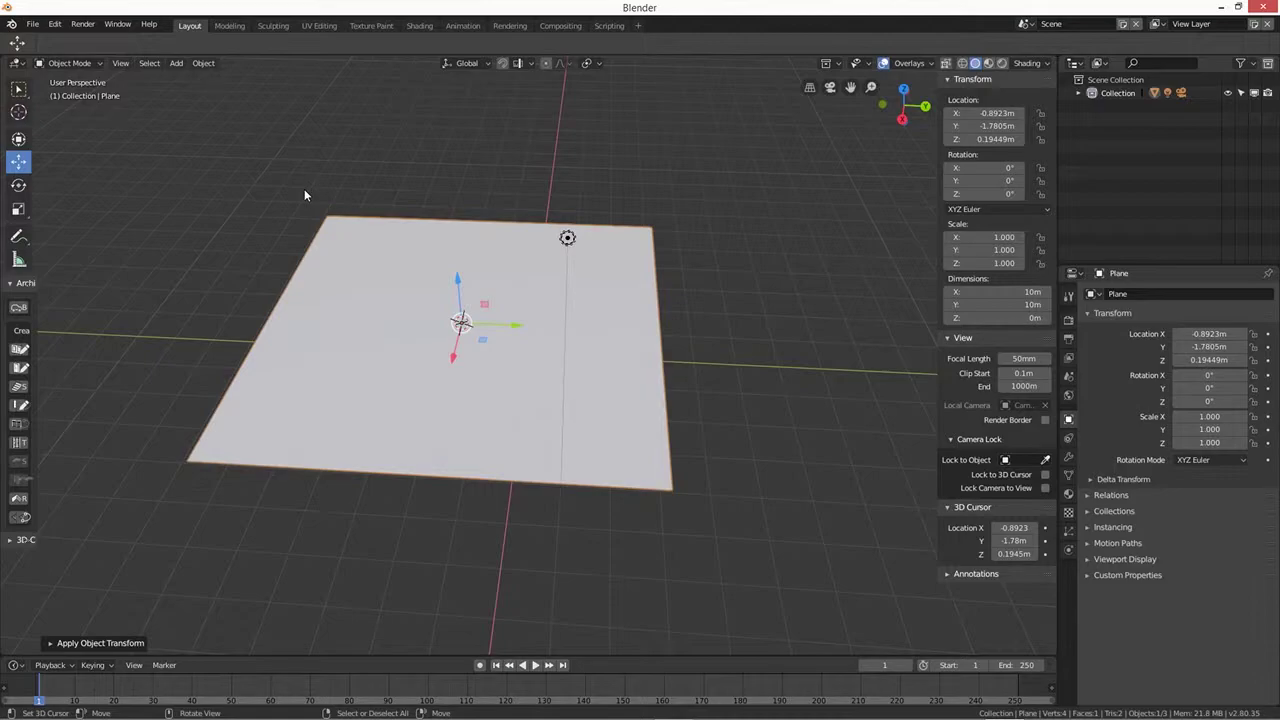
key("Tab")
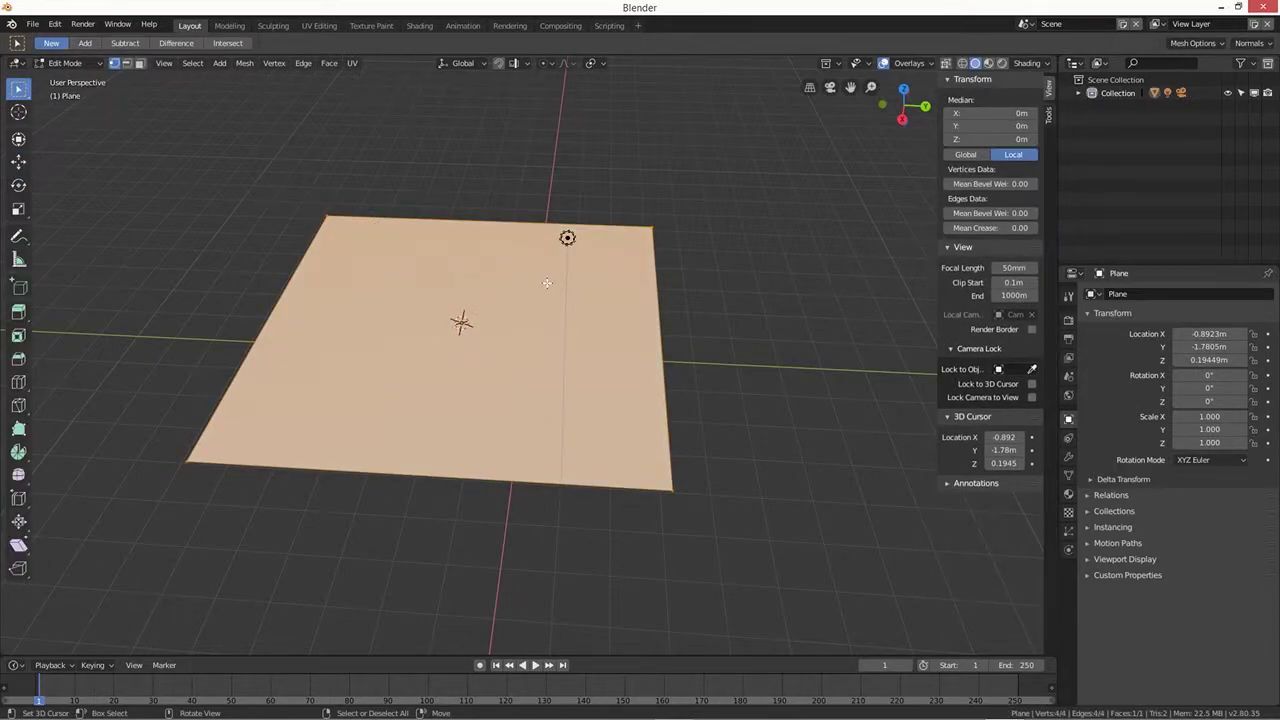
Step: Inset the floor face, select the thin border faces, and extrude them upward
key("i")
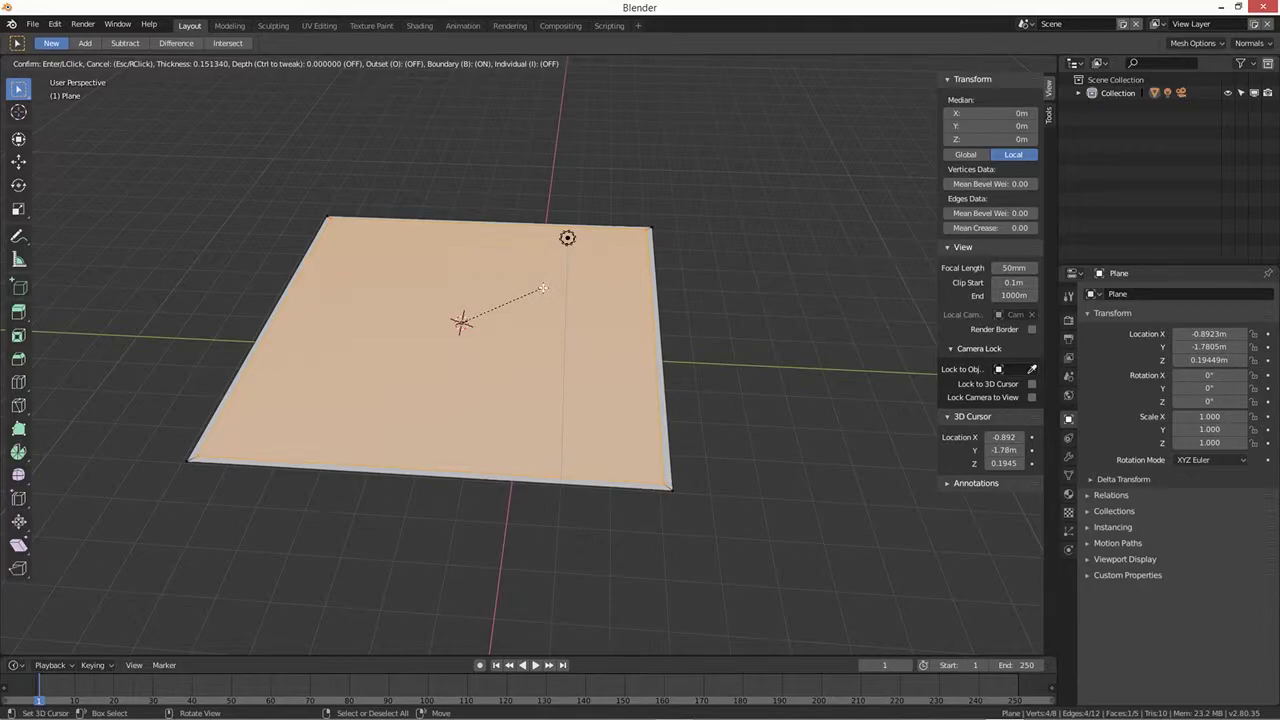
left_click(543, 288)
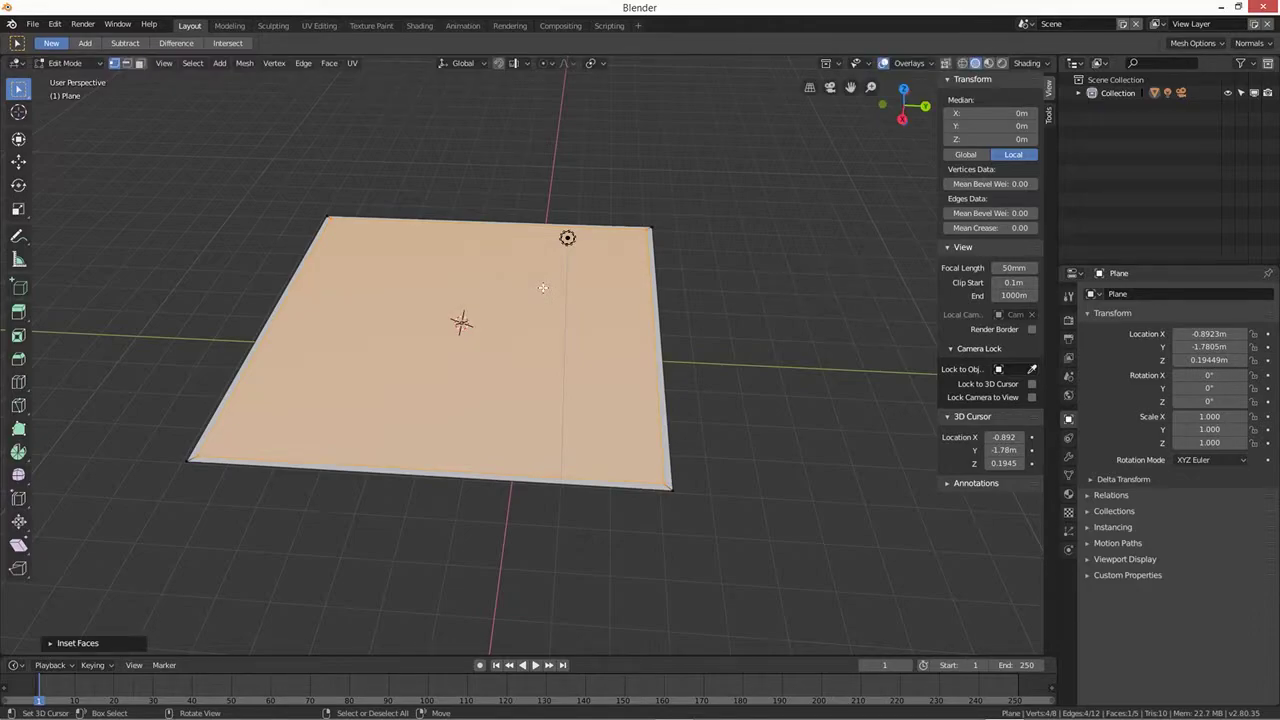
left_click(140, 63)
left_click(667, 483, "alt")
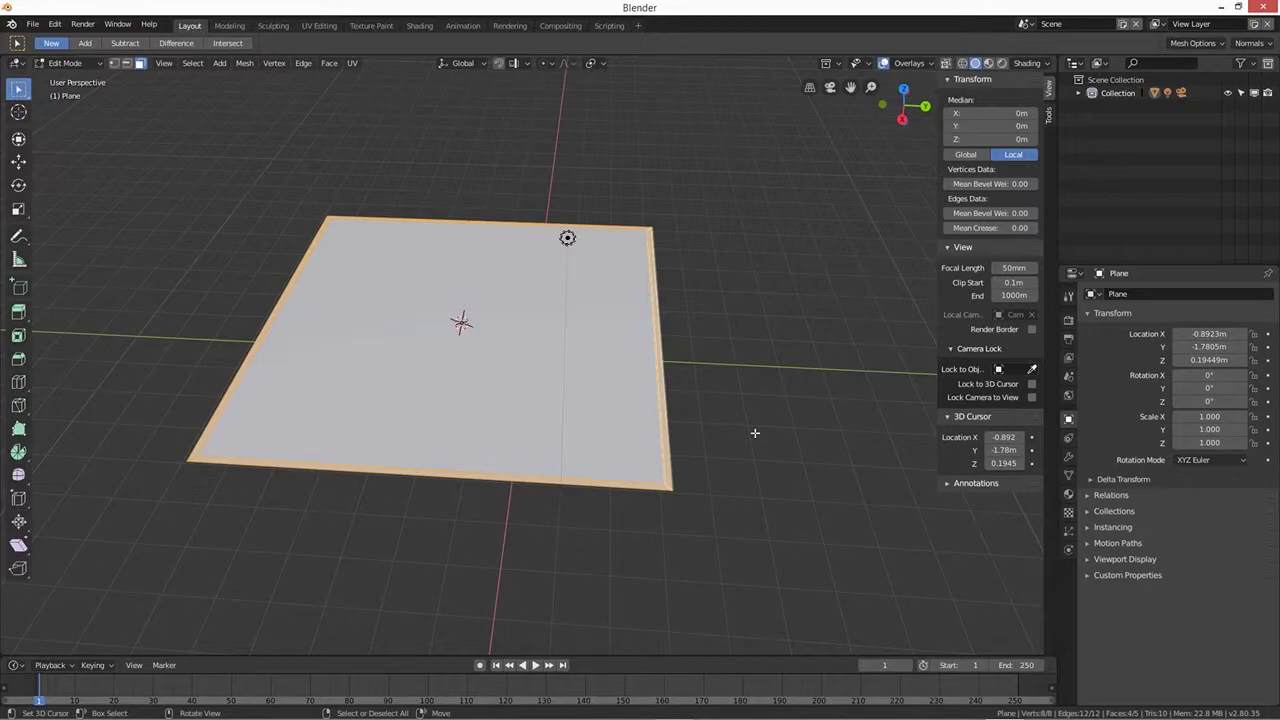
key("e")
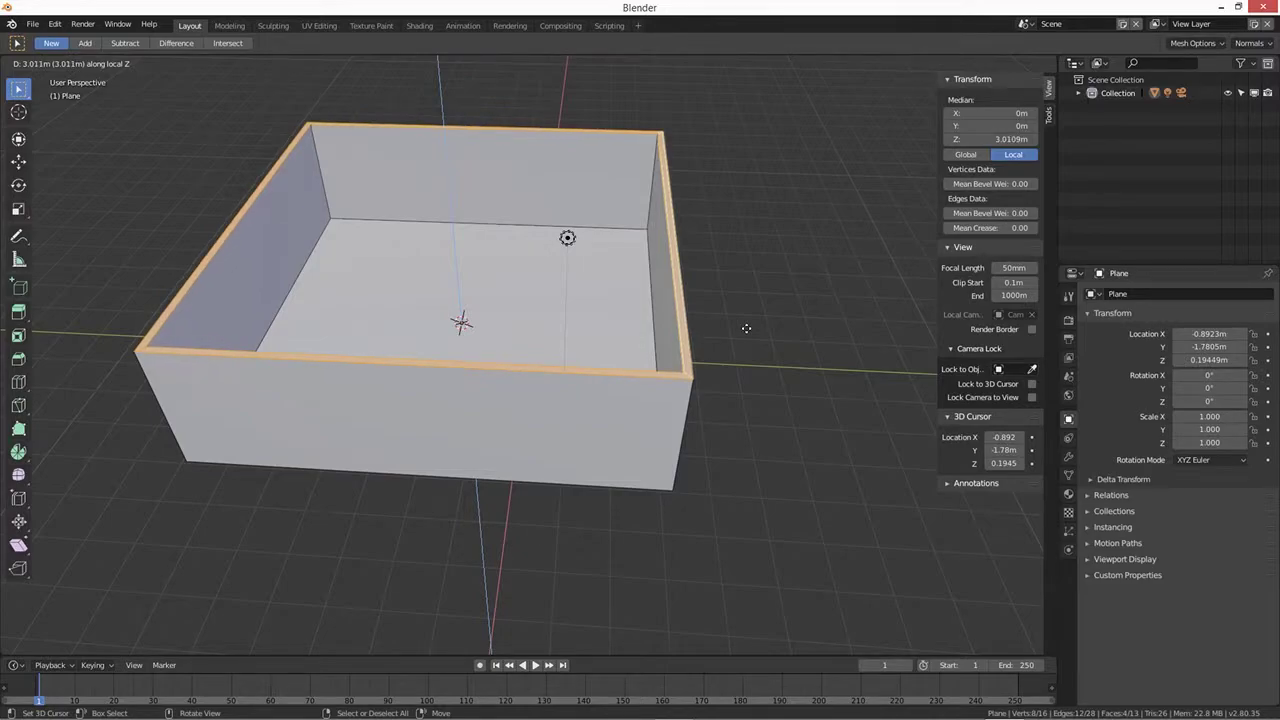
Step: Set the extruded walls' Median Z to 3 m and inspect the room from several angles
left_click(746, 328)
left_click(996, 140)
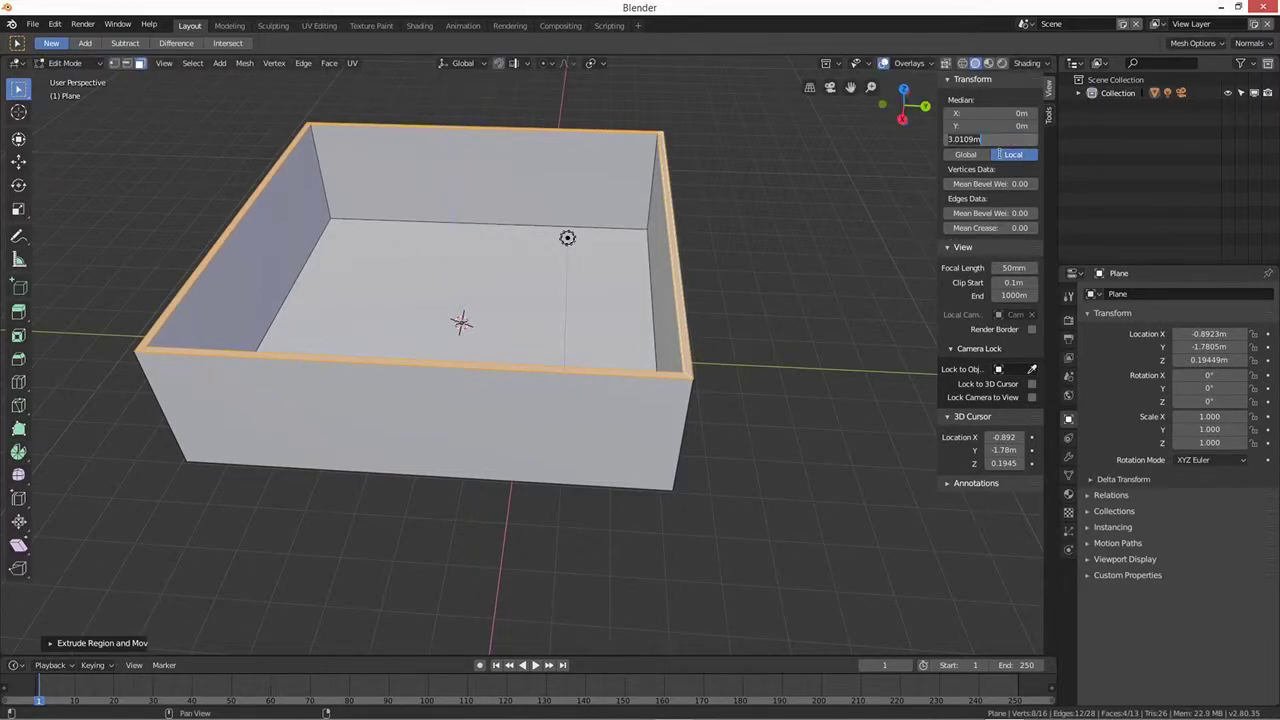
type("3m")
key("Return")
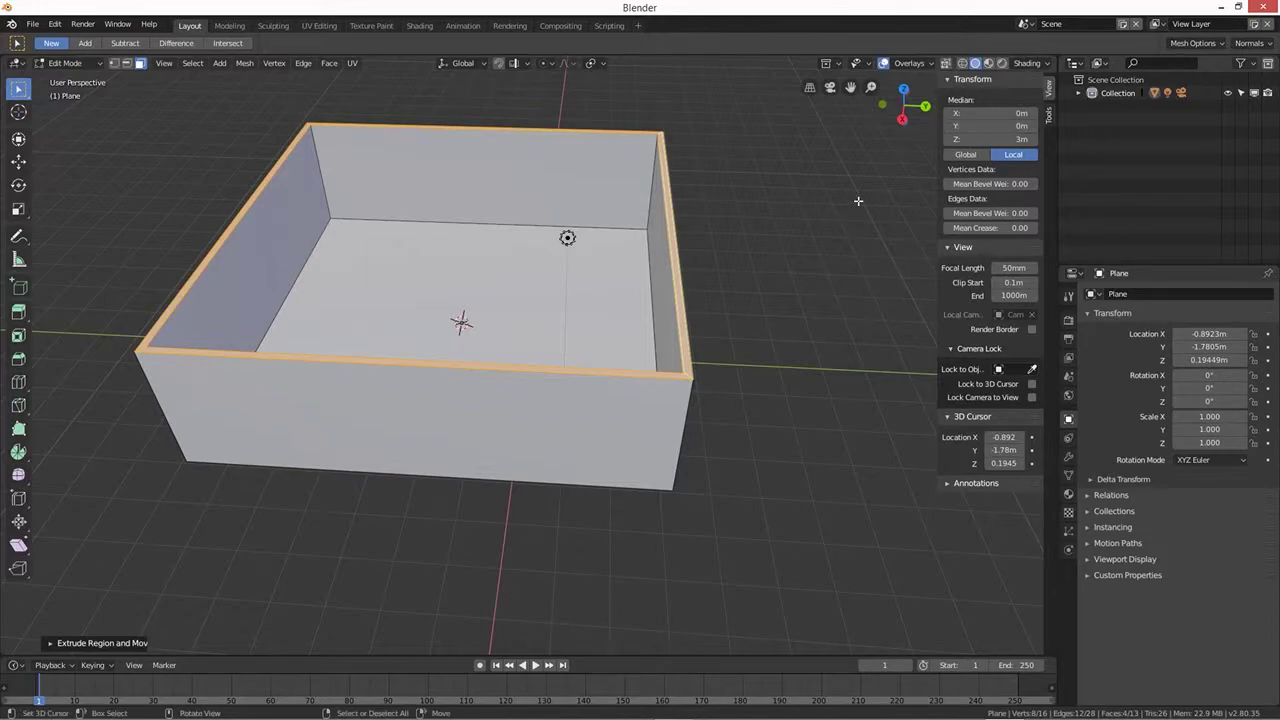
middle_click_drag(705, 270, 580, 360)
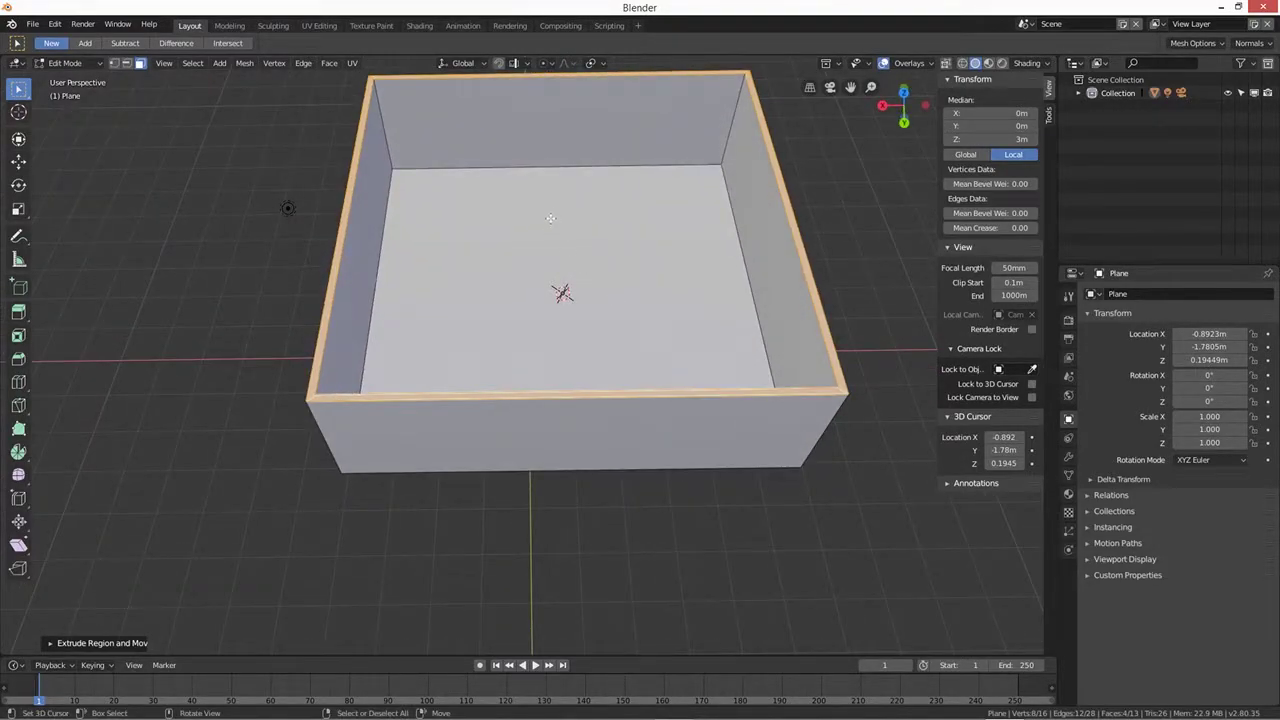
middle_click_drag(551, 220, 648, 216)
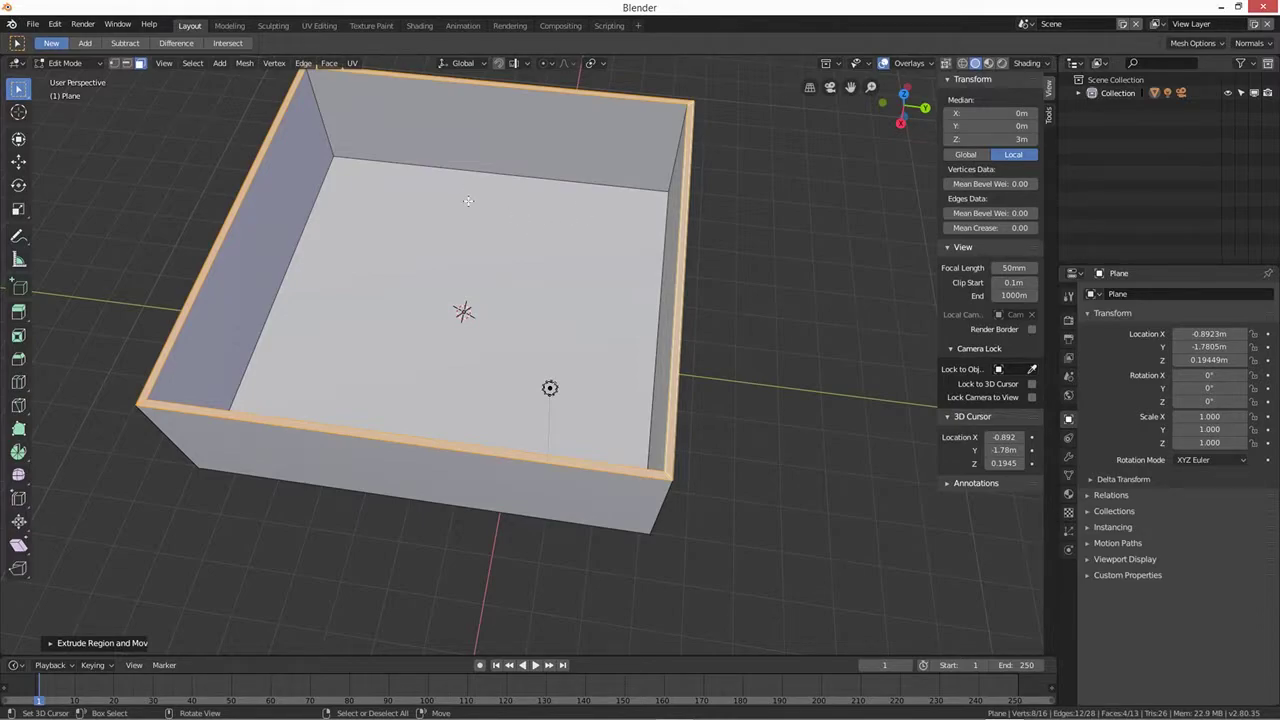
middle_click_drag(457, 245, 491, 290)
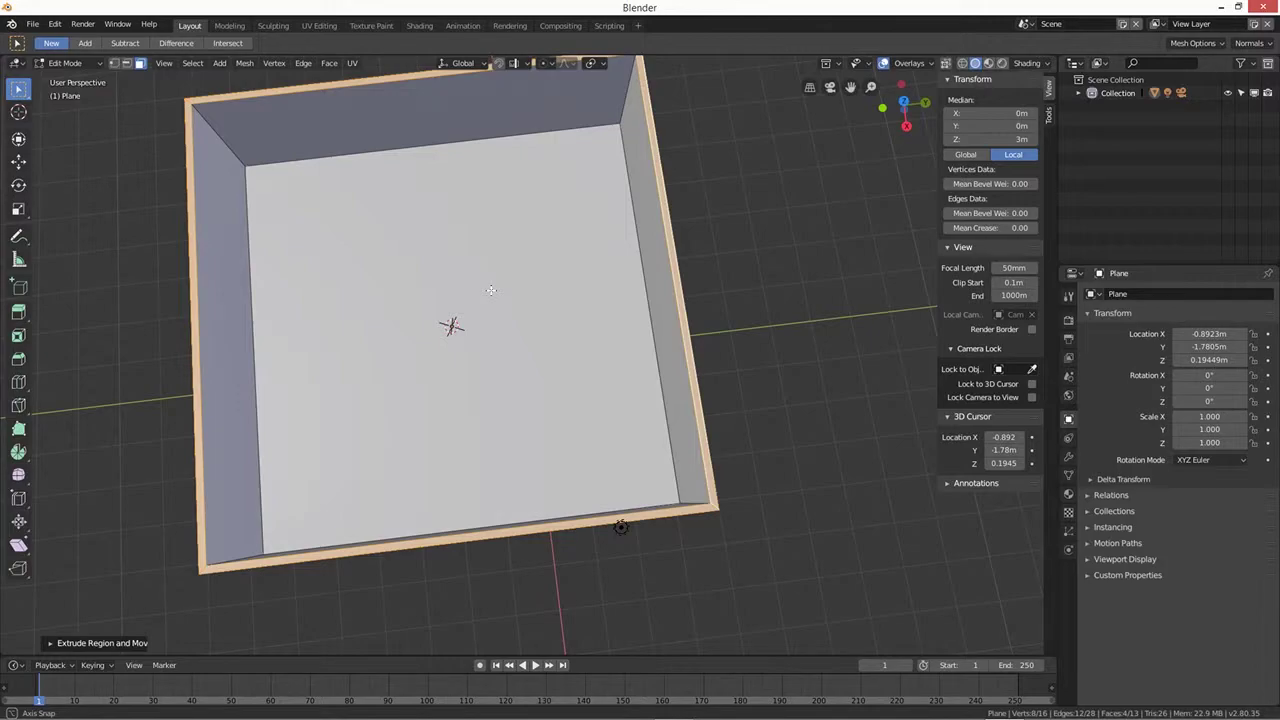
middle_click_drag(491, 290, 521, 287)
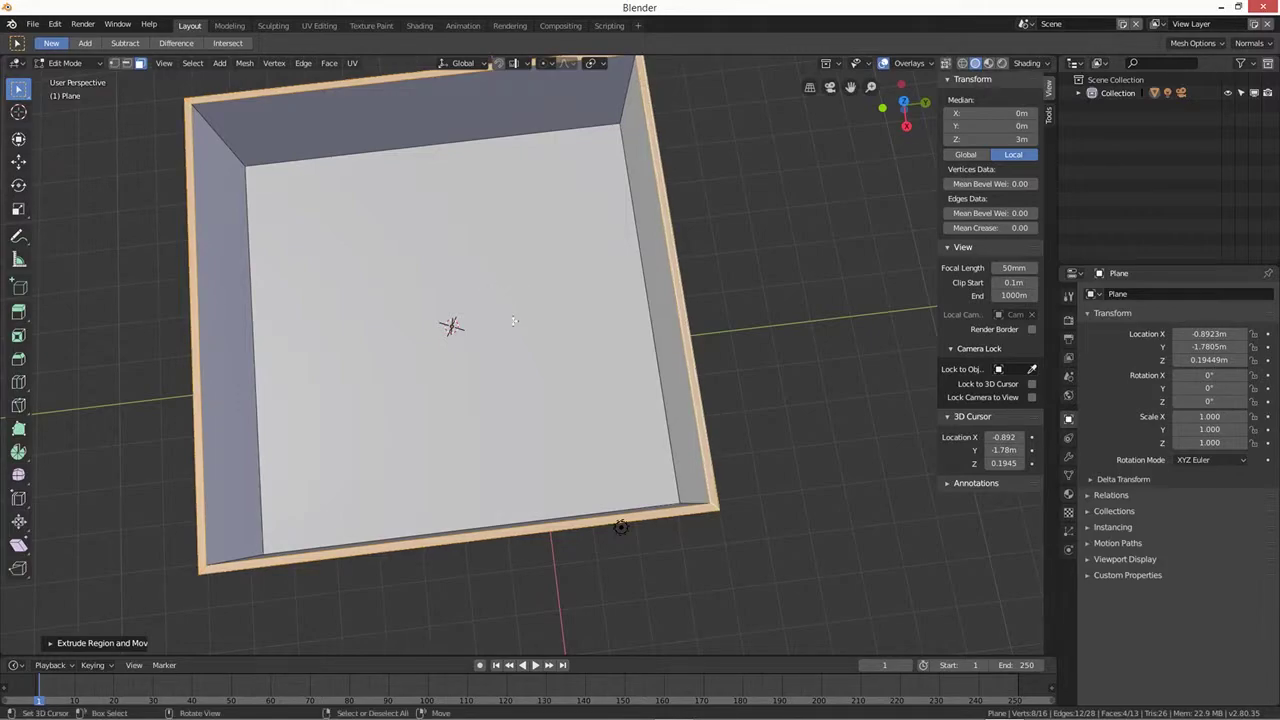
middle_click_drag(553, 383, 548, 316)
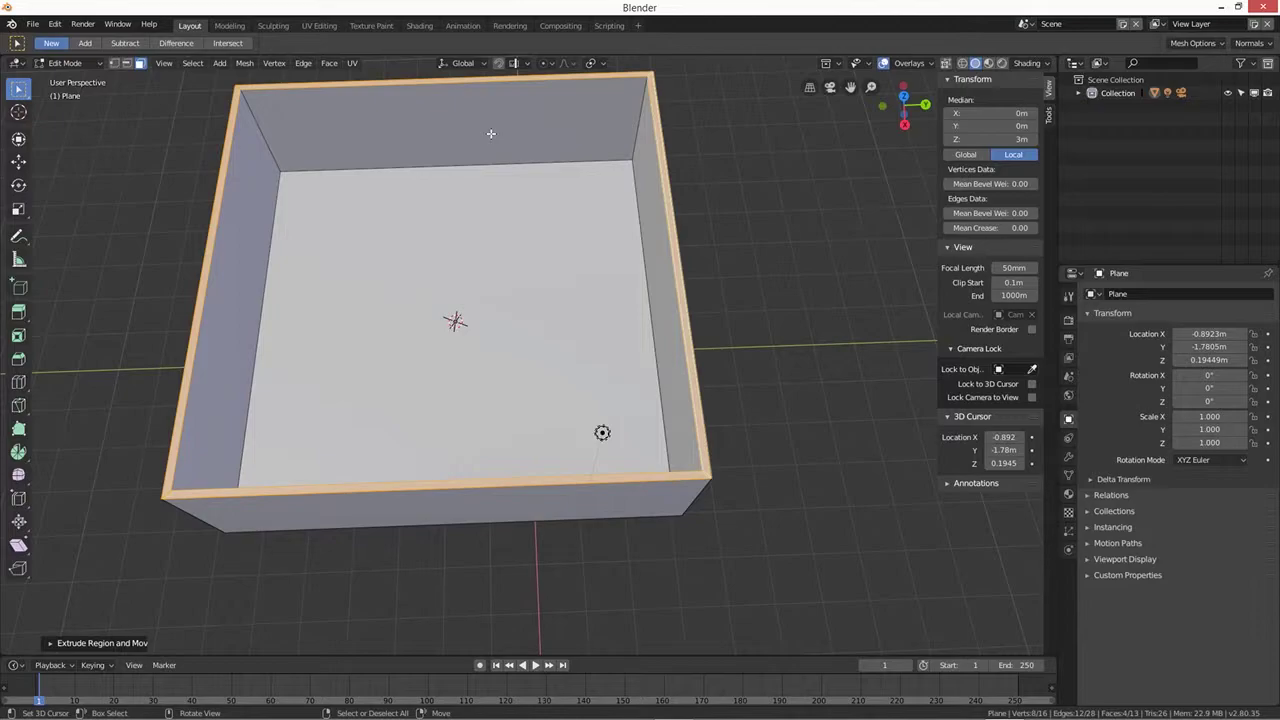
Step: Undo the walls and inset, then return to Object Mode
key("ctrl+z")
key("ctrl+z")
key("ctrl+z")
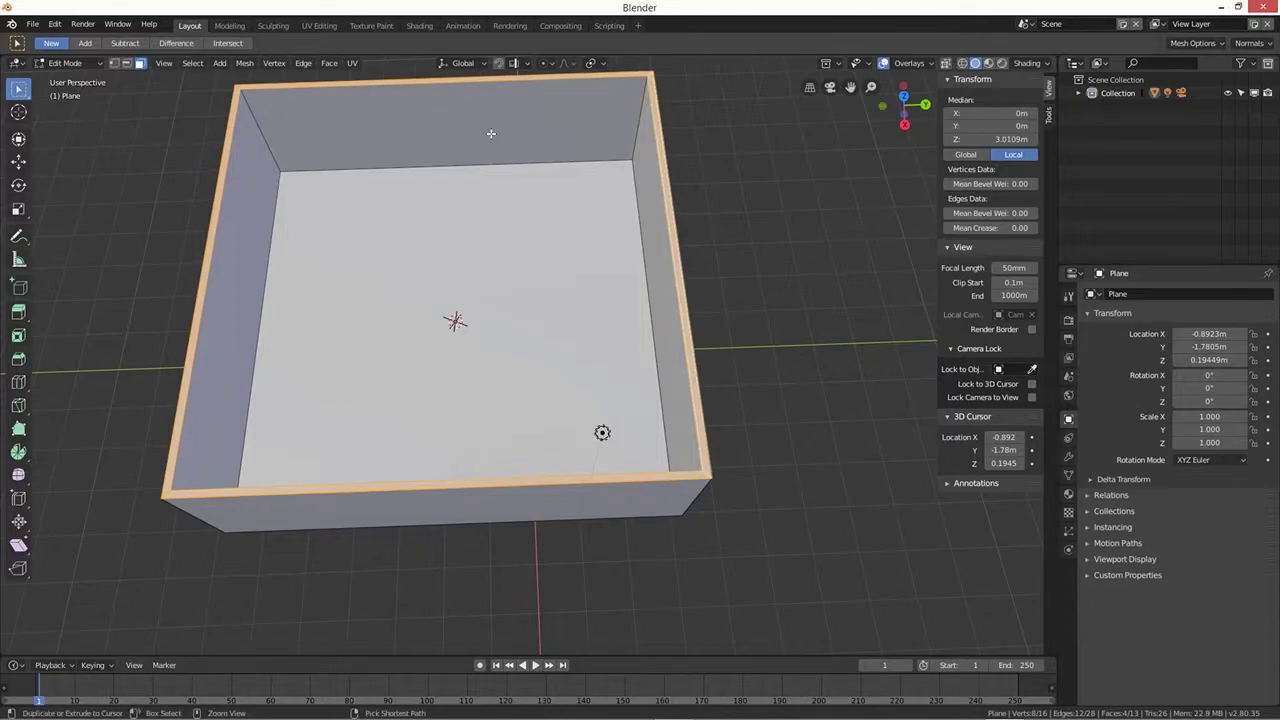
key("1")
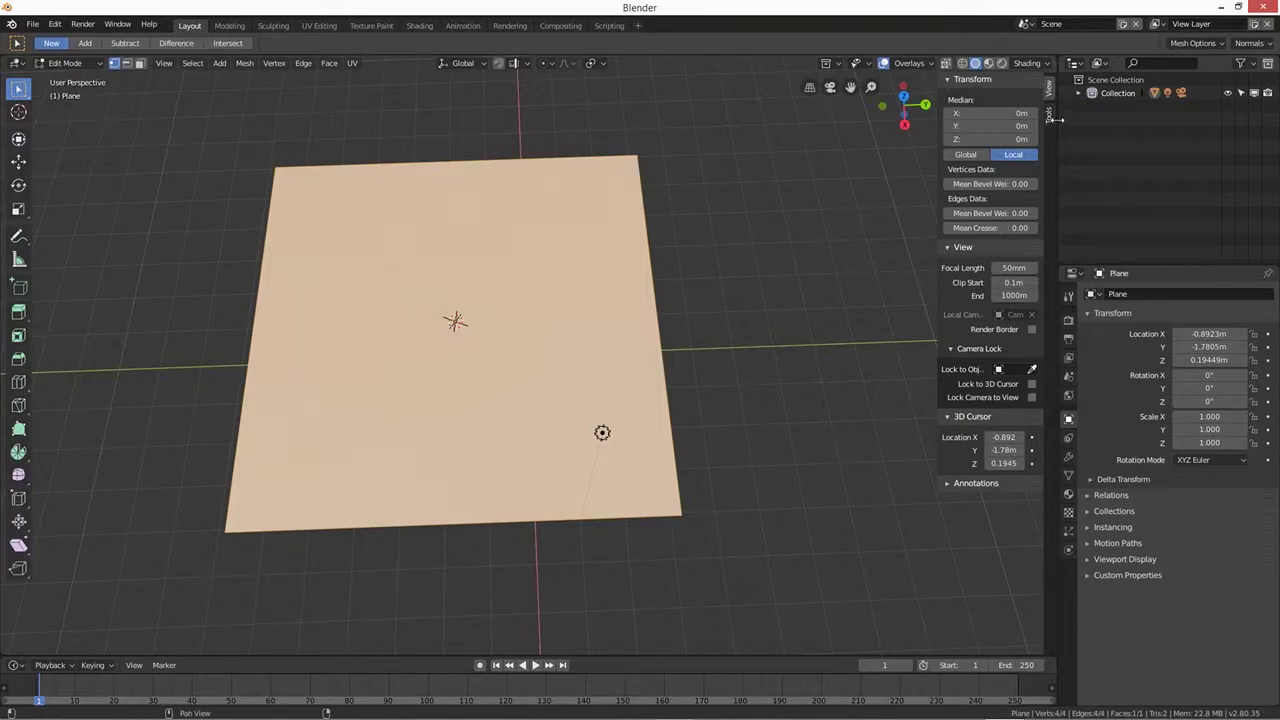
left_click(45, 64)
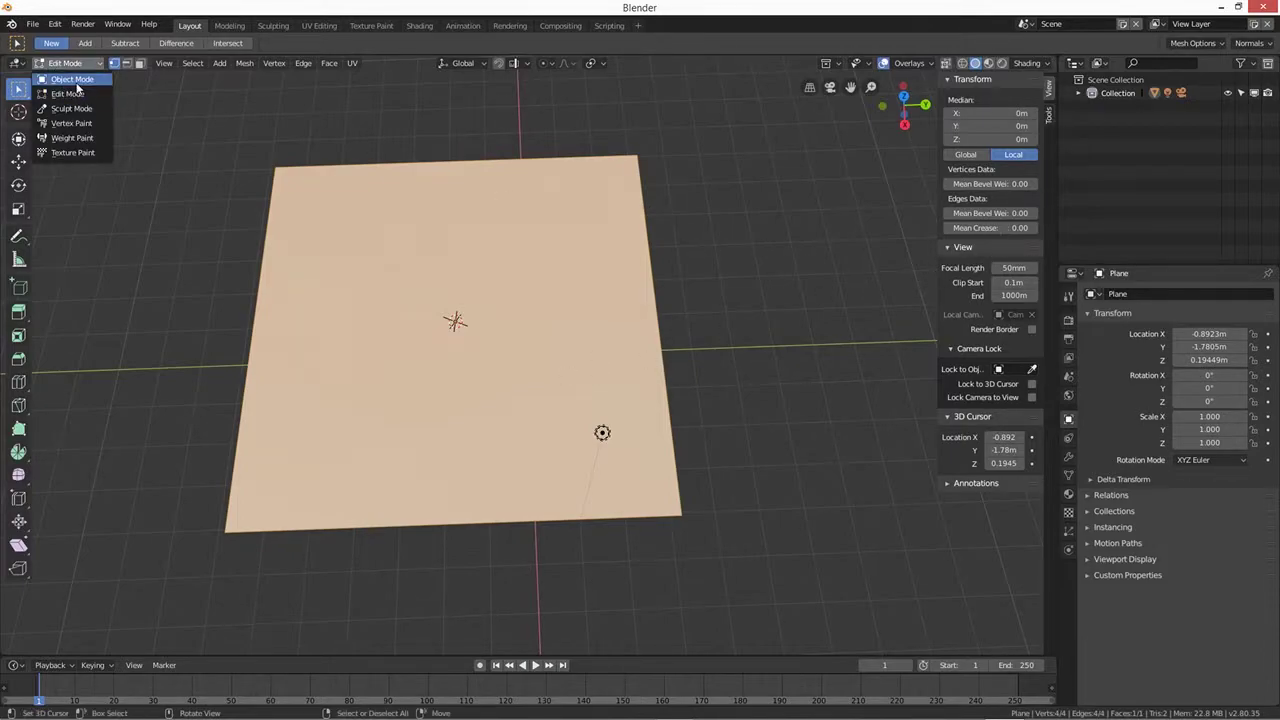
left_click(62, 83)
Step: Resize the plane to 20 m by 20 m and apply its scale
left_click(1000, 291)
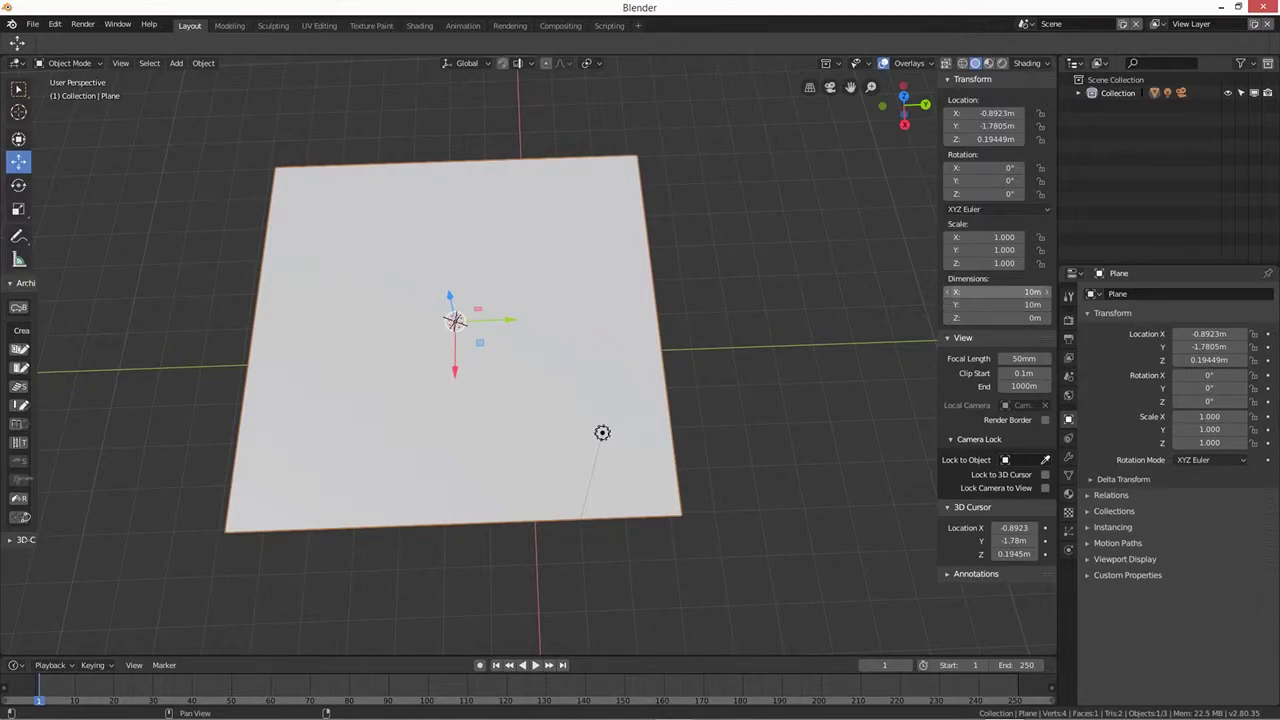
type("20")
key("Tab")
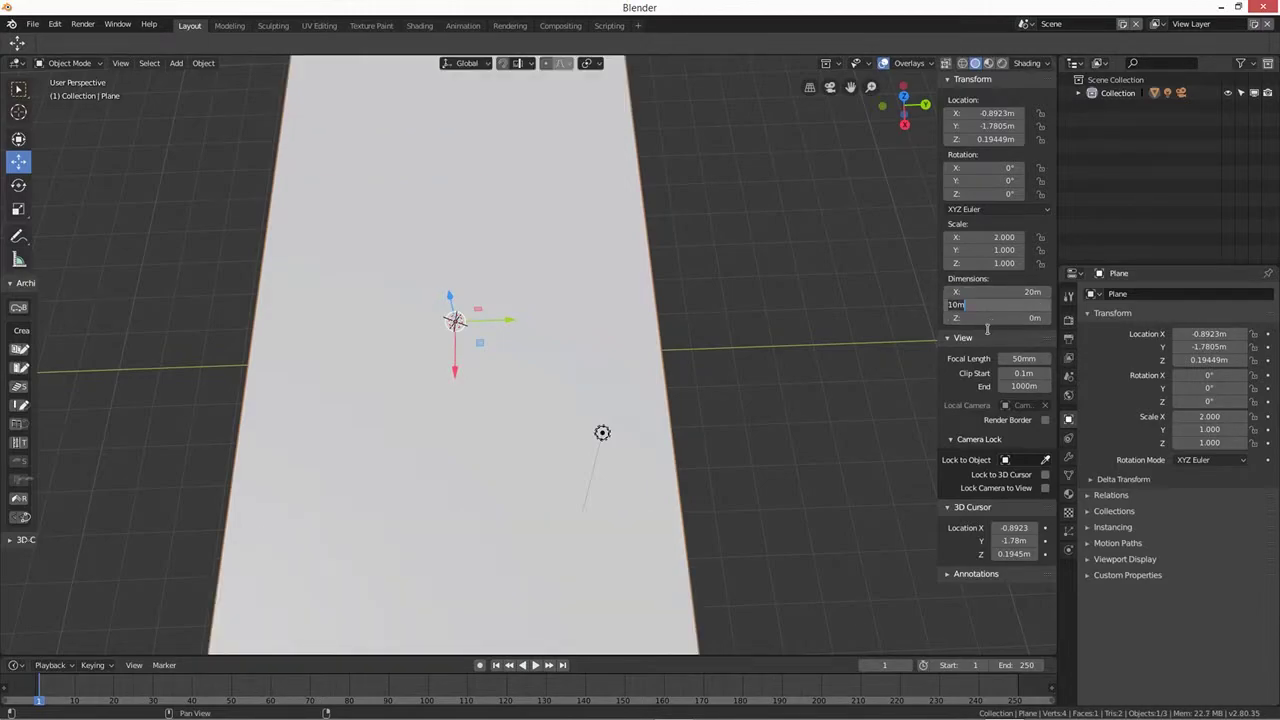
type("20")
key("Return")
scroll(819, 397, "down", 4)
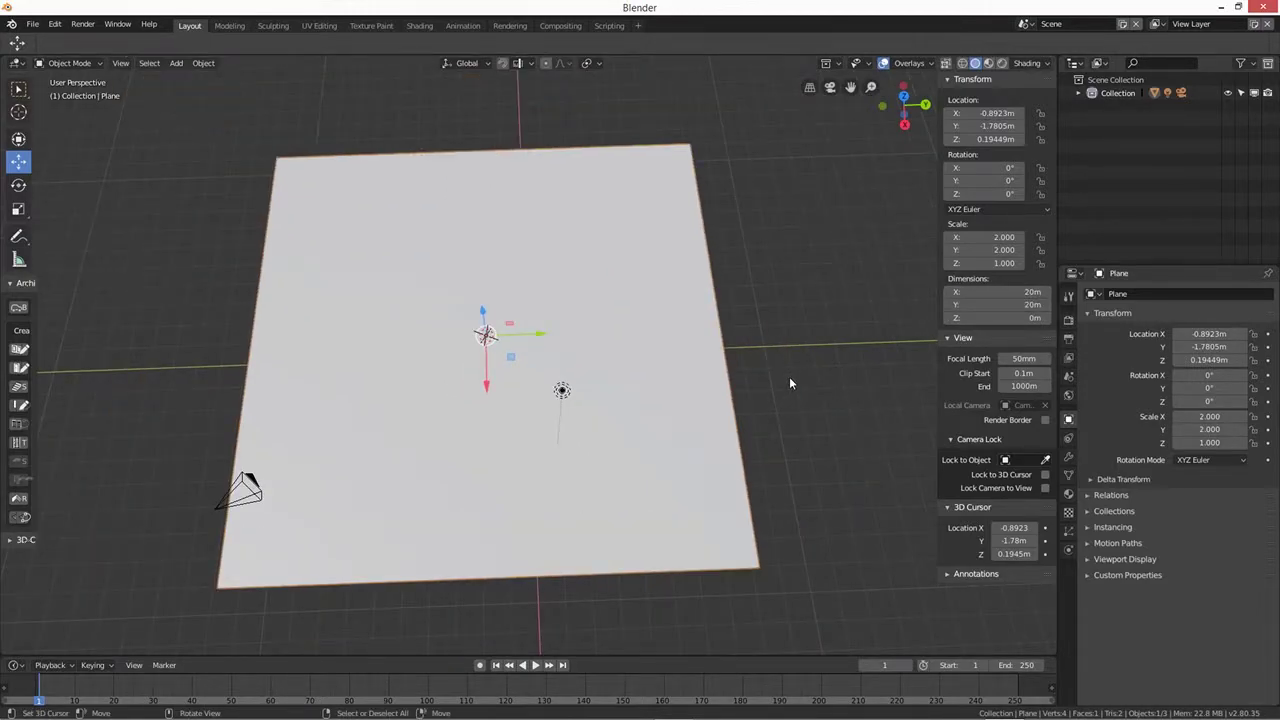
scroll(789, 380, "up", 1)
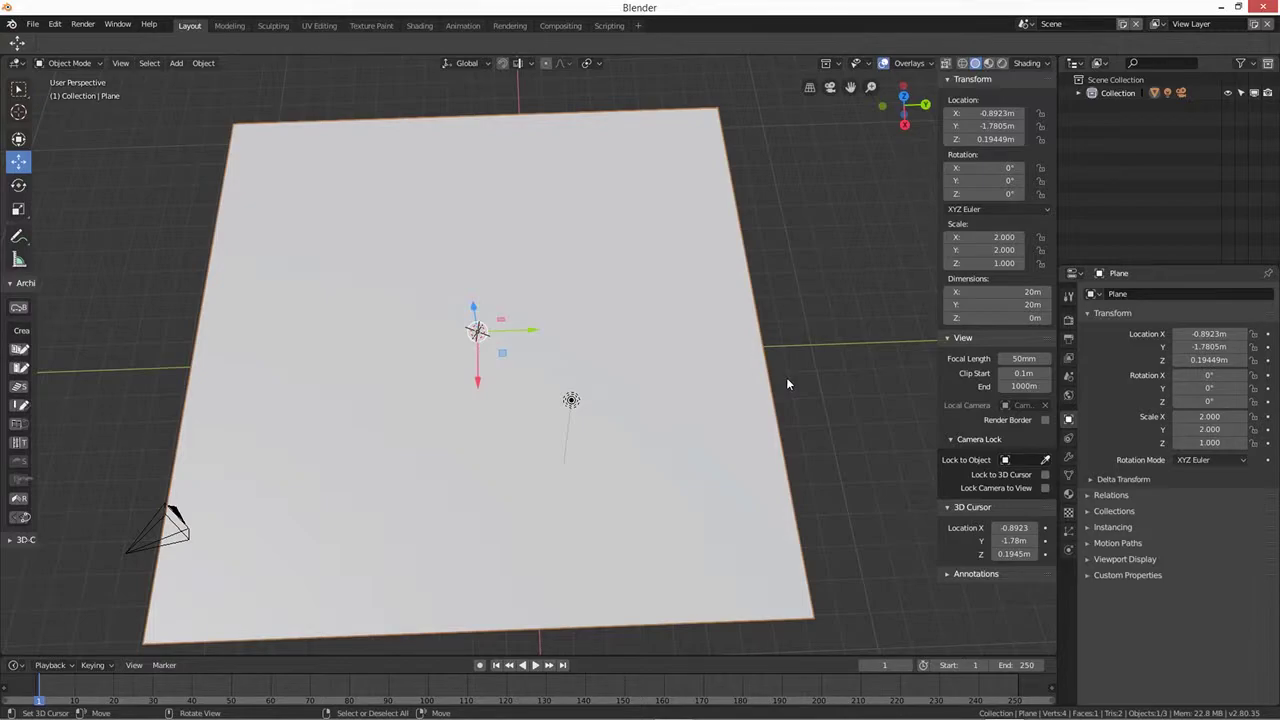
key("ctrl+a")
left_click(786, 377)
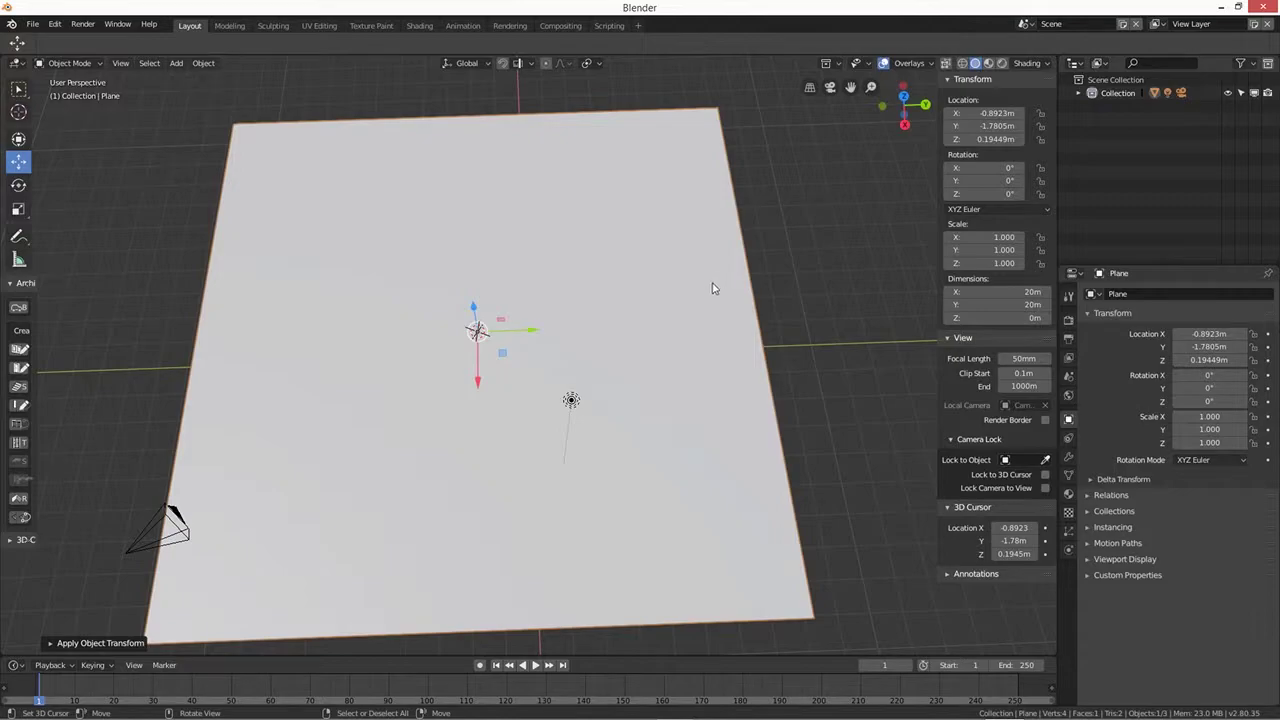
key("i")
key("Escape")
left_click(98, 63)
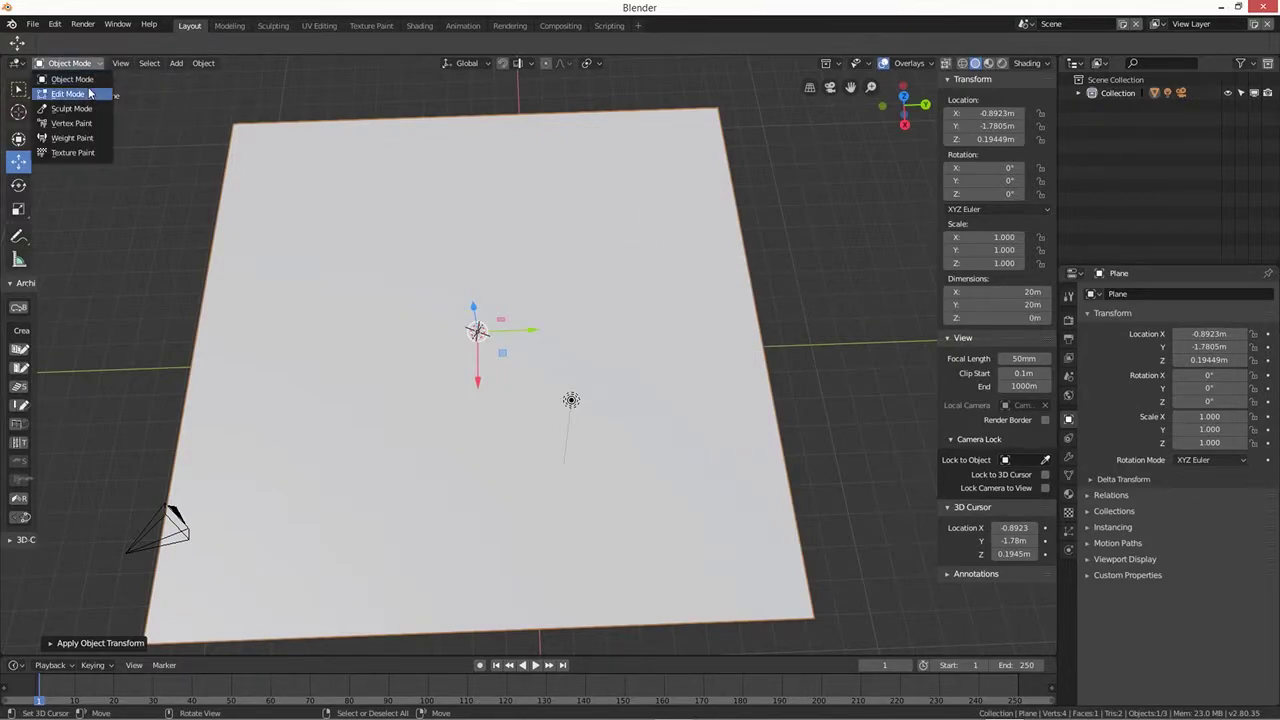
Step: In Edit Mode, inset the 20 m plane and select only its outer border ring
left_click(75, 93)
key("i")
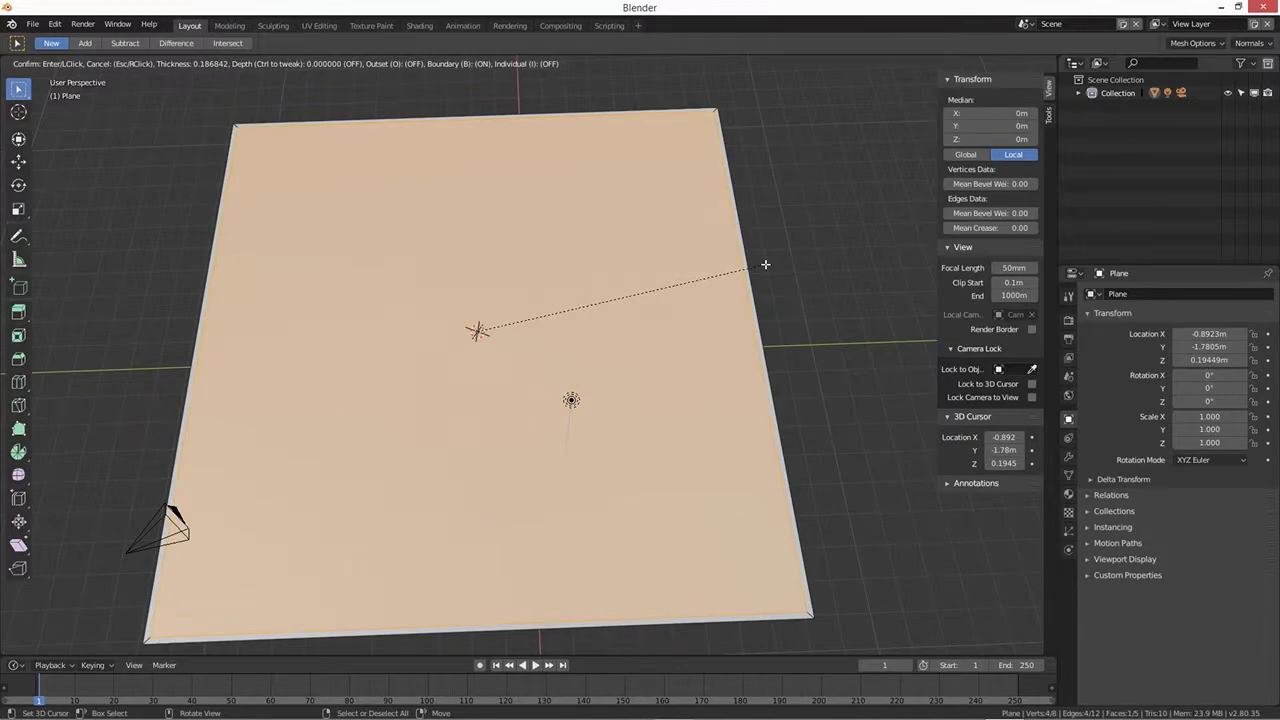
left_click(765, 264)
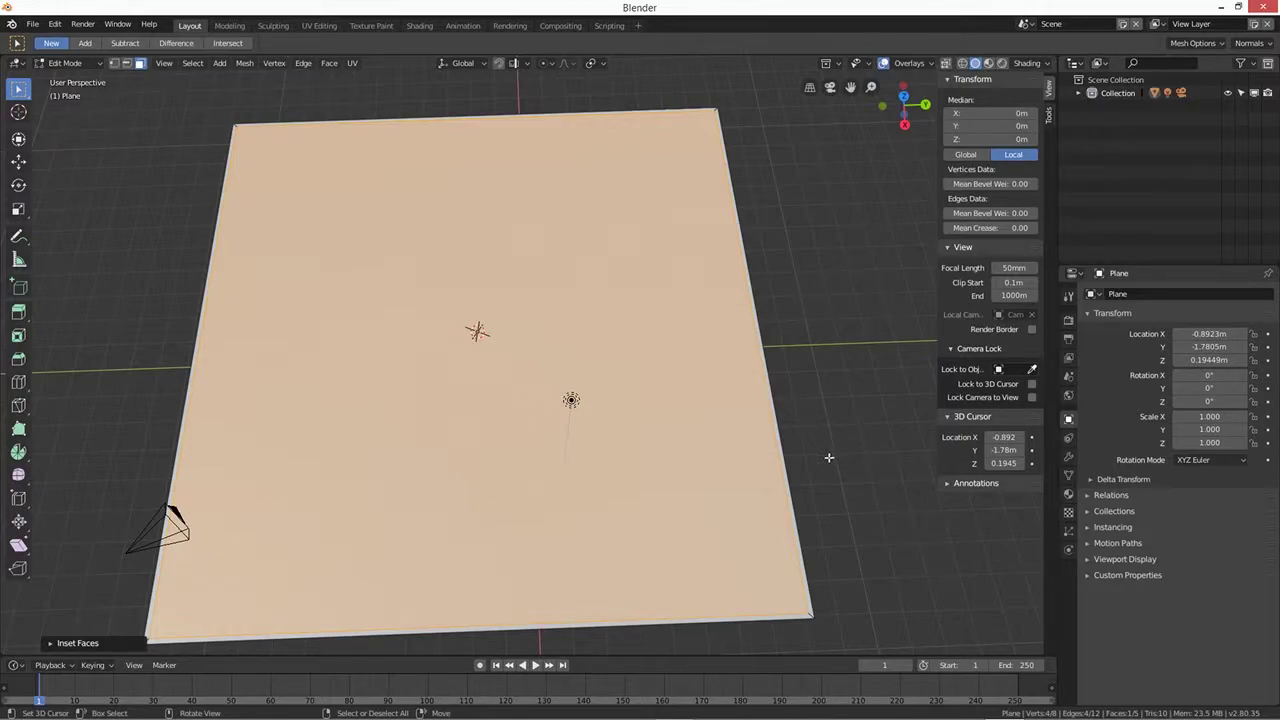
left_click(808, 605, "alt")
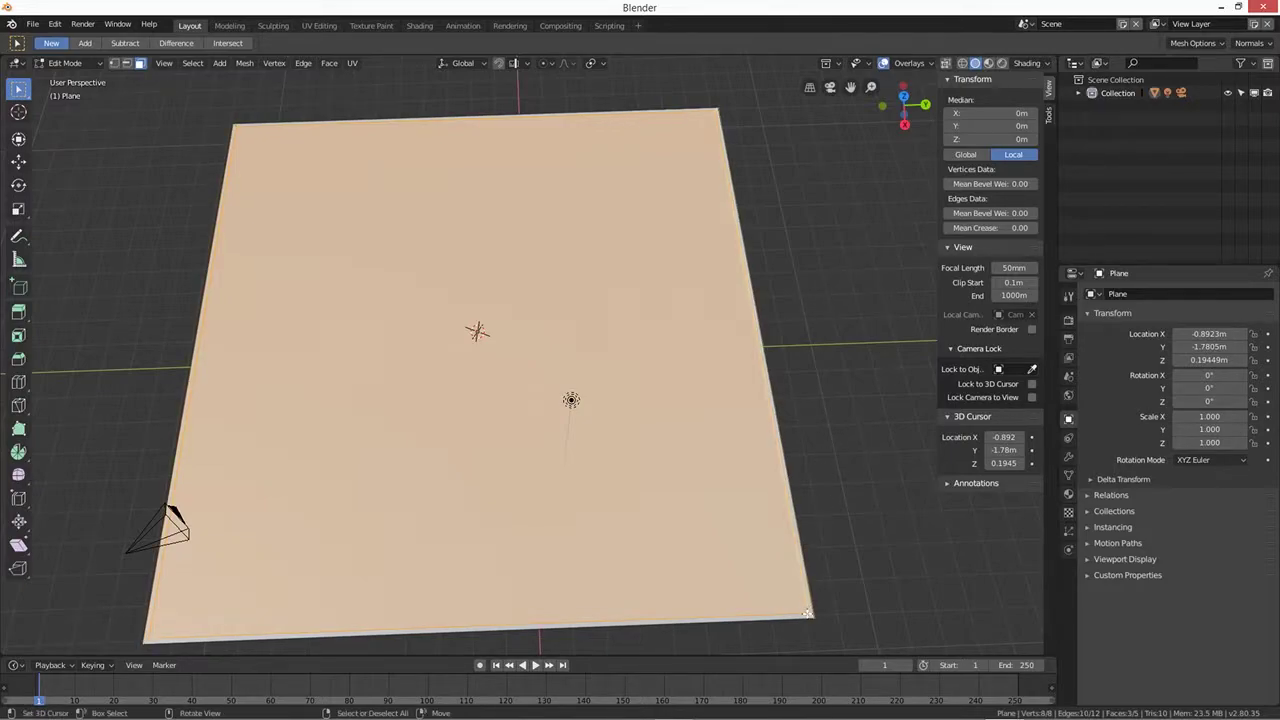
key("a")
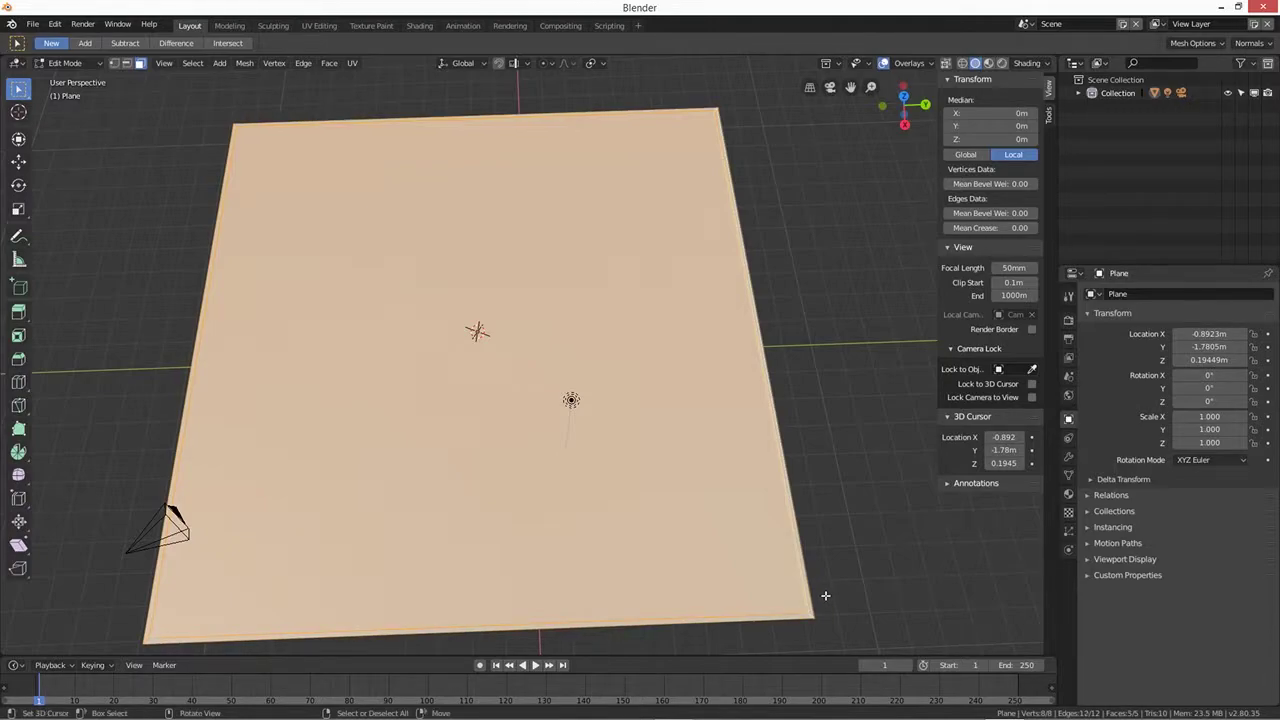
left_click(821, 598, "alt")
mouse_move(826, 529)
middle_mouse_down()
mouse_move(851, 551)
mouse_move(846, 517)
middle_mouse_up()
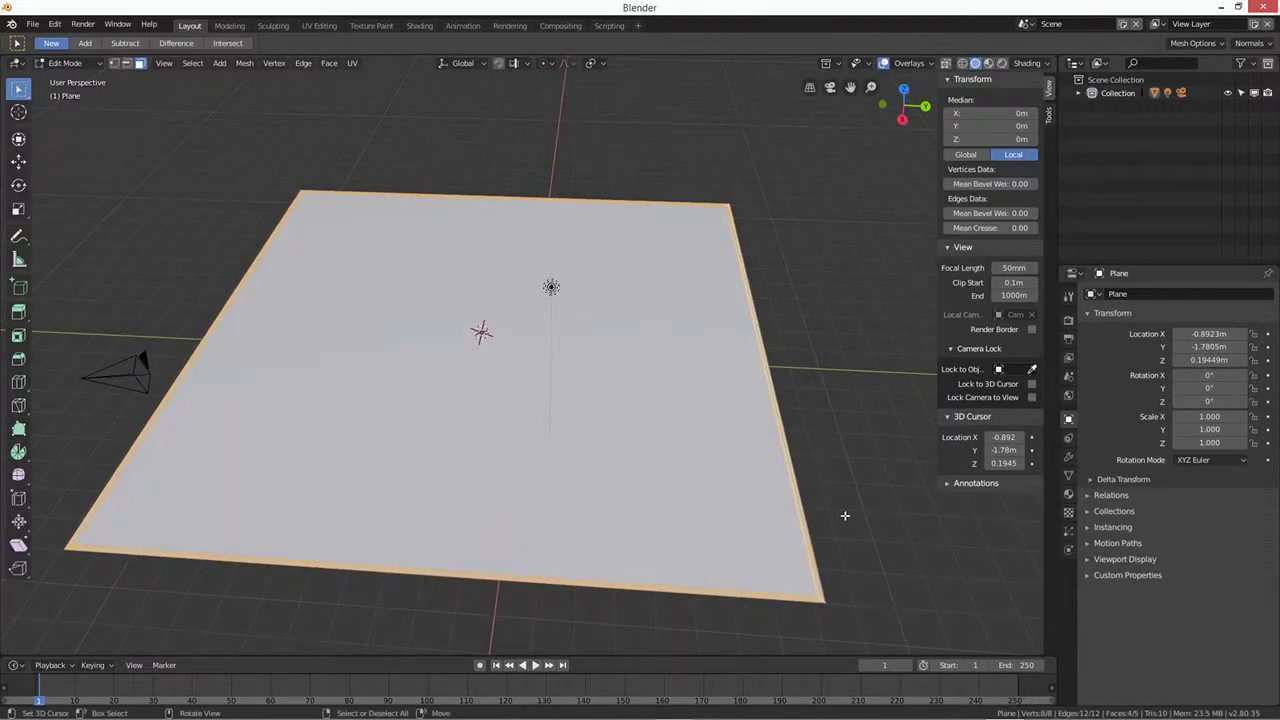
Step: Extrude the border ring straight up along Z to about 3 m
key("e")
key("z")
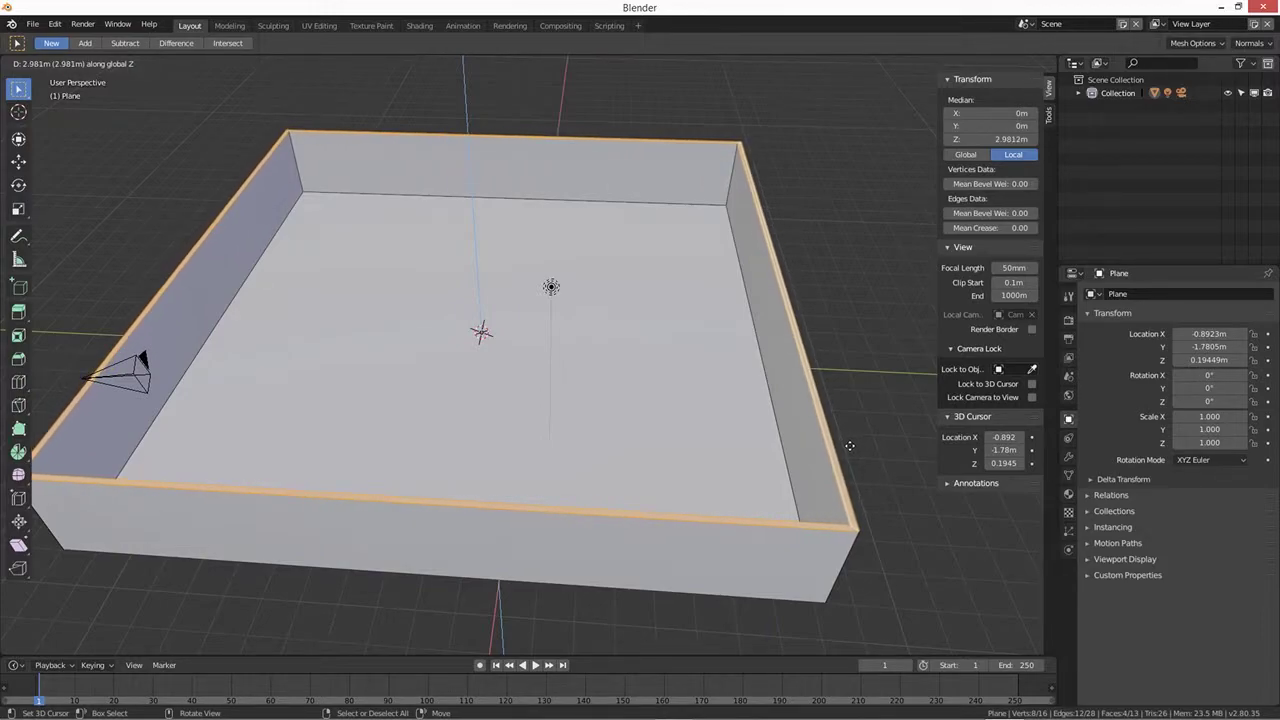
left_click(848, 445)
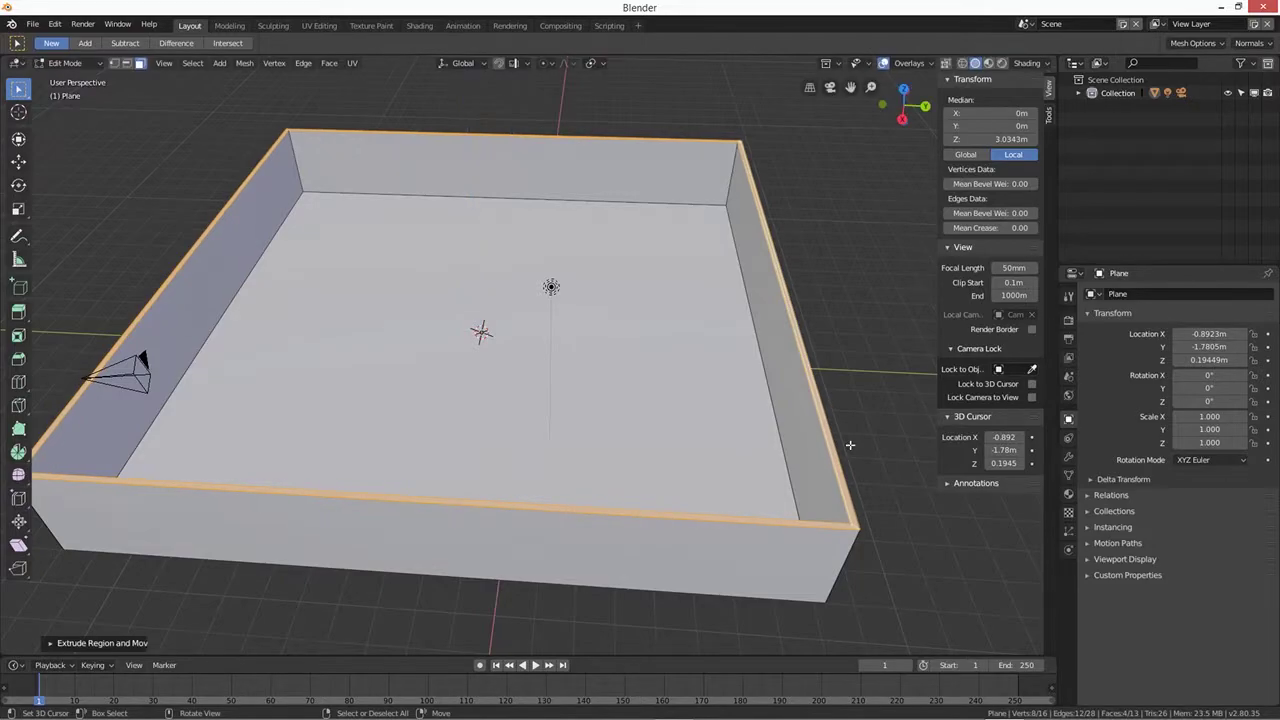
middle_click_drag(694, 479, 543, 449)
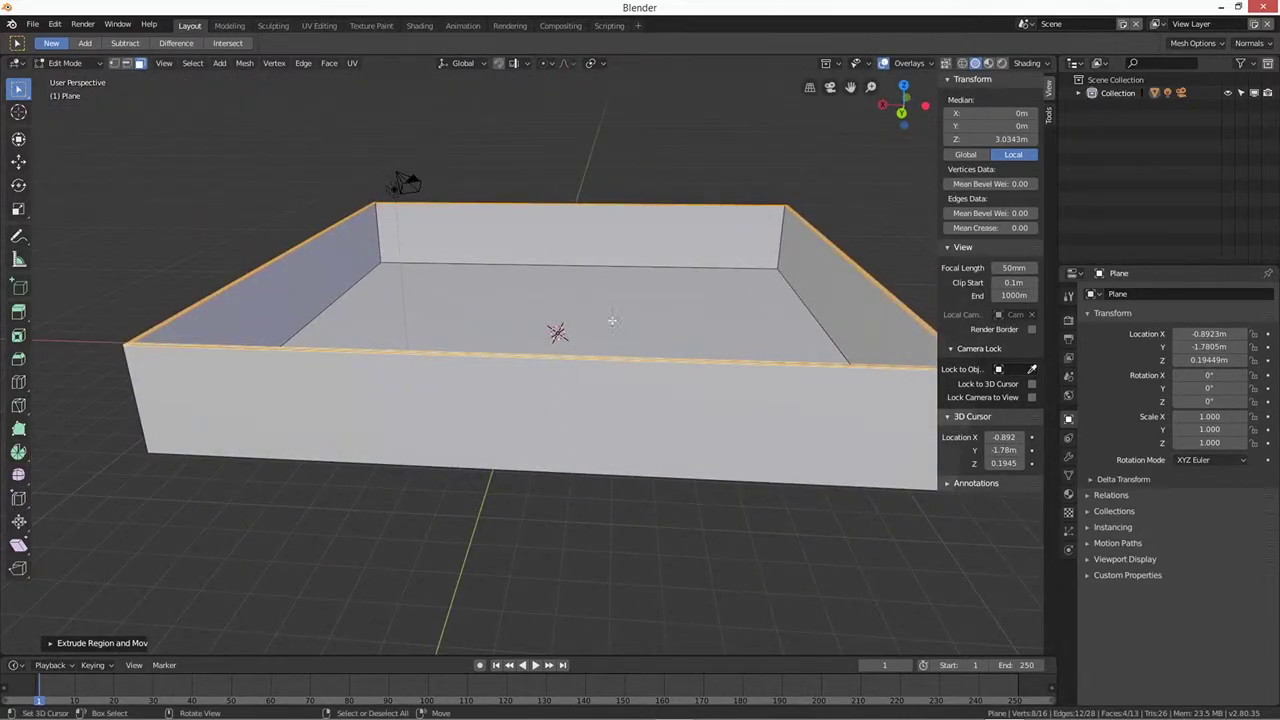
middle_click_drag(549, 310, 530, 363)
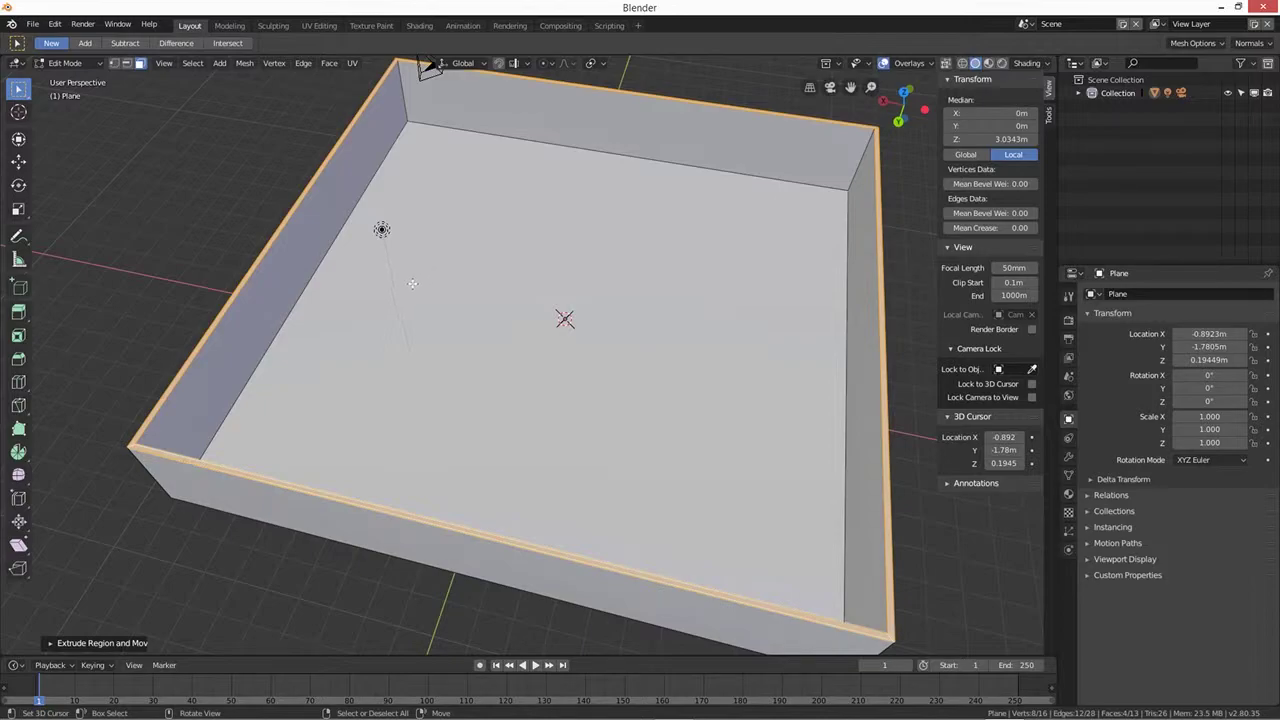
key("shift+a")
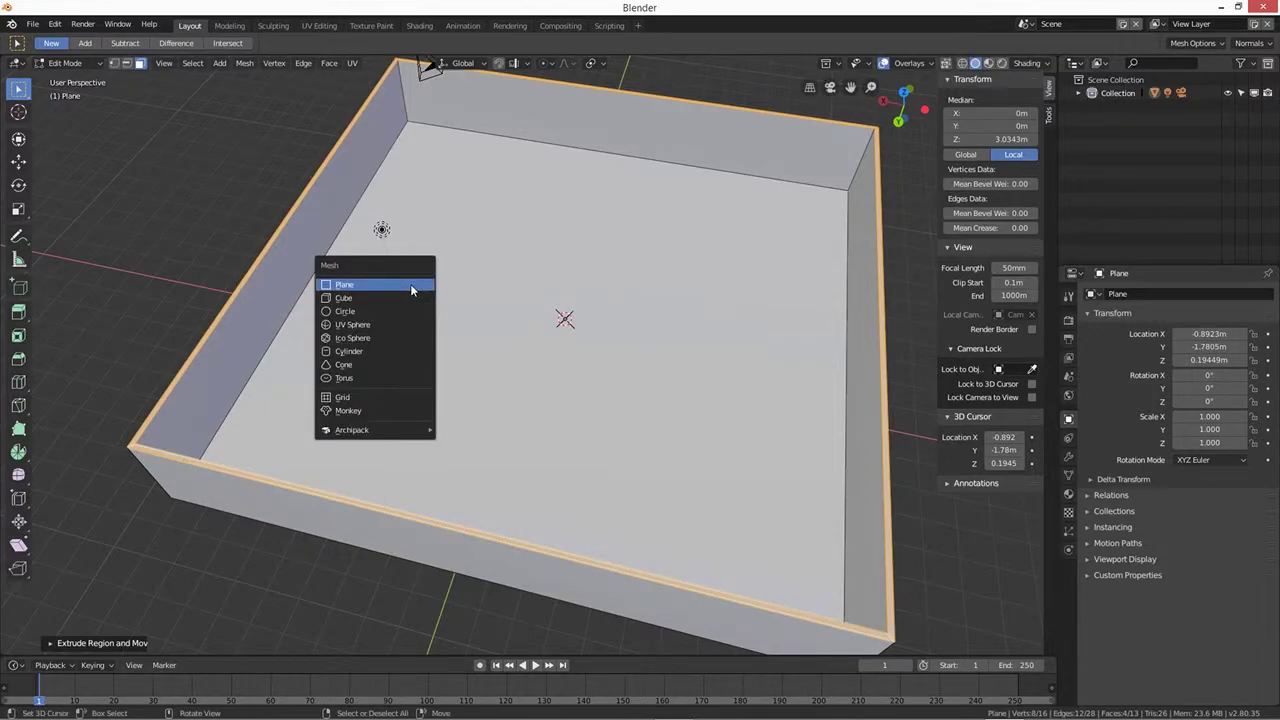
Step: Return to Object Mode, add a cube, and move it into the room
left_click(70, 64)
left_click(82, 84)
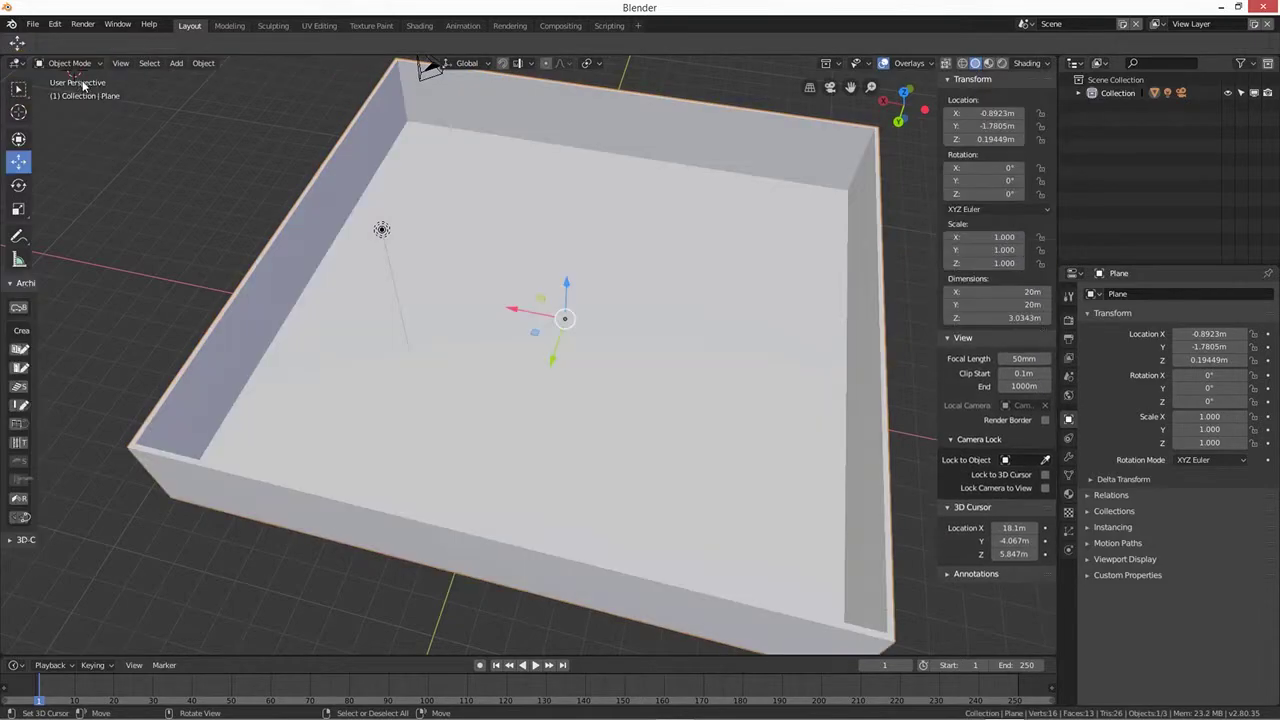
key("shift+a")
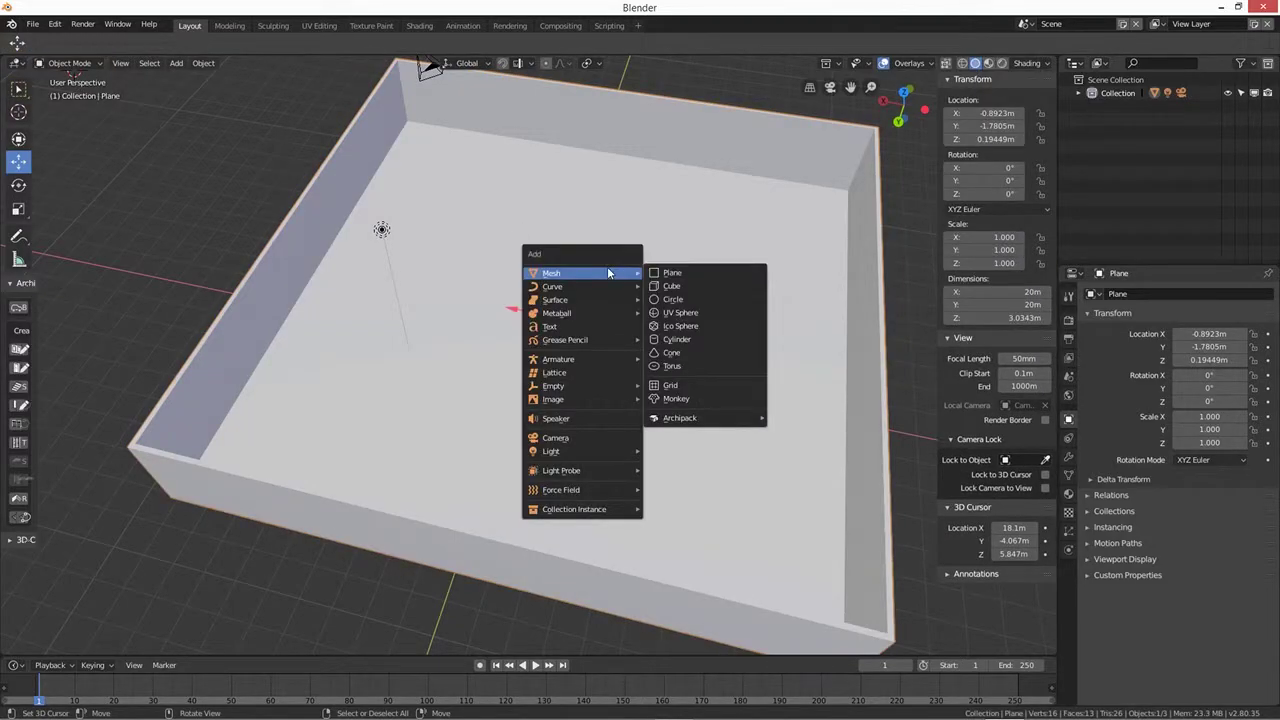
left_click(670, 287)
scroll(205, 230, "down", 5)
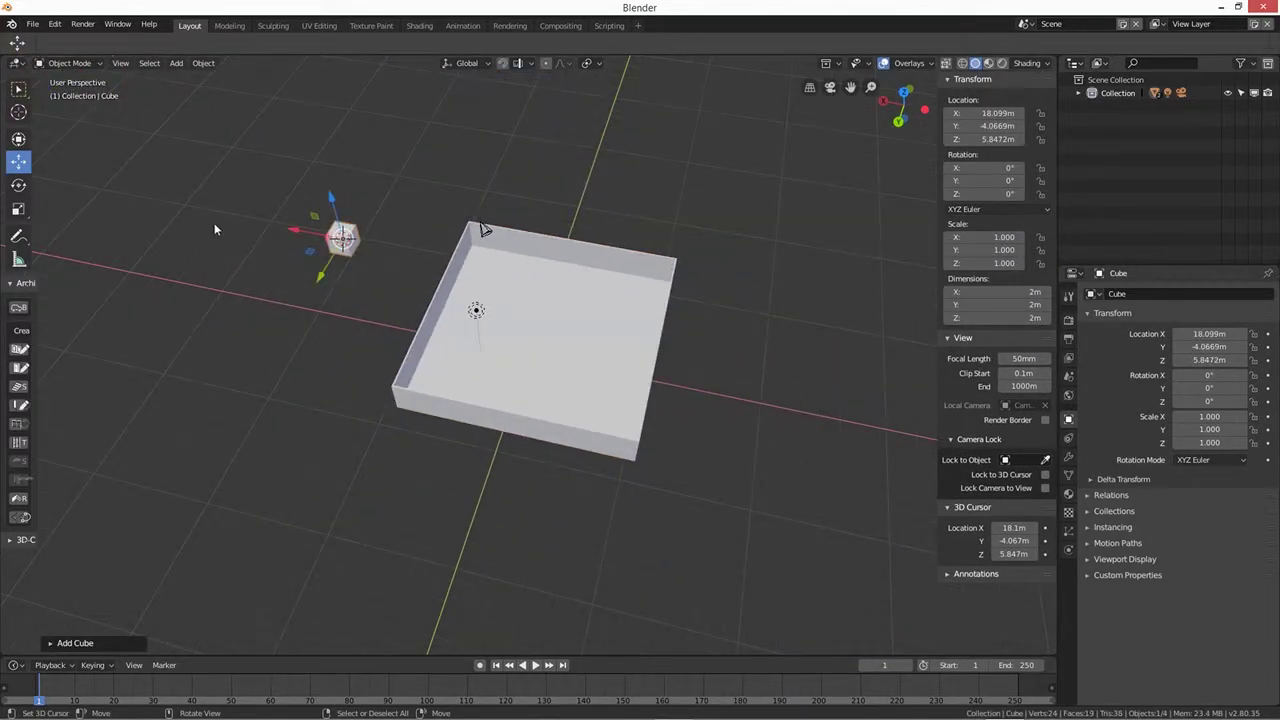
left_click_drag(296, 232, 571, 330)
scroll(602, 364, "up", 2)
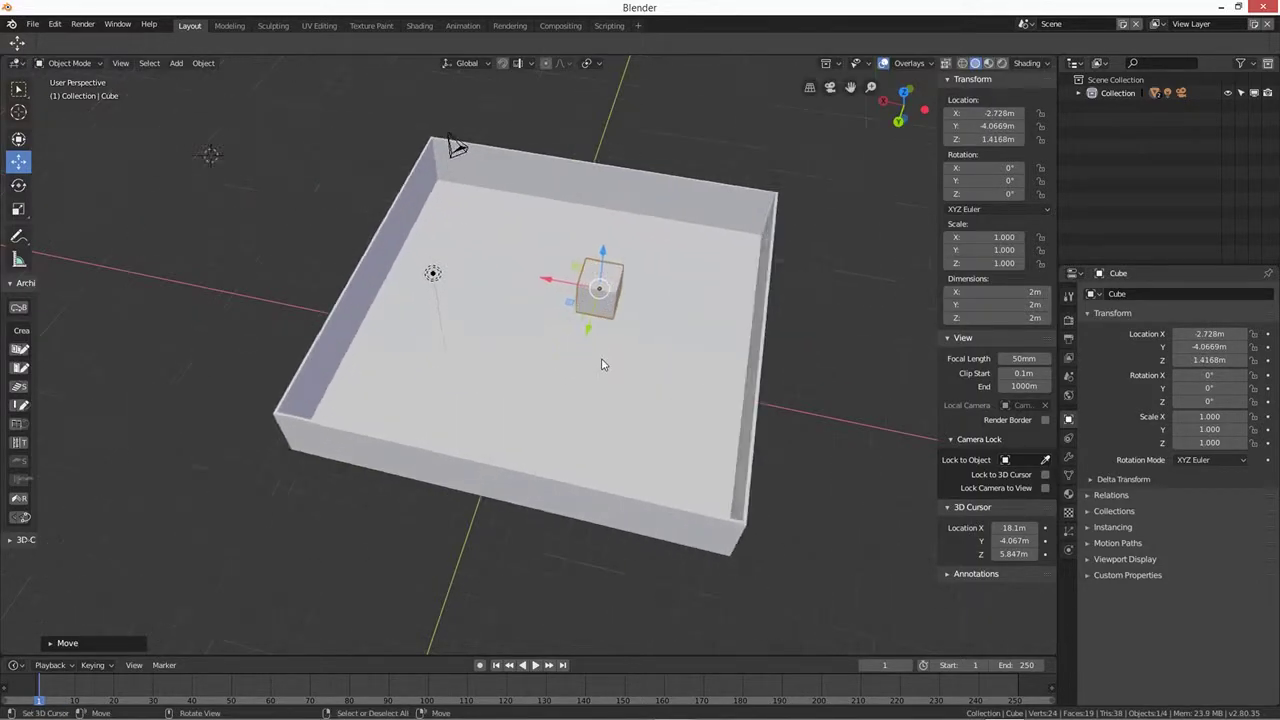
scroll(602, 364, "up", 2)
middle_click_drag(600, 354, 551, 357, "shift")
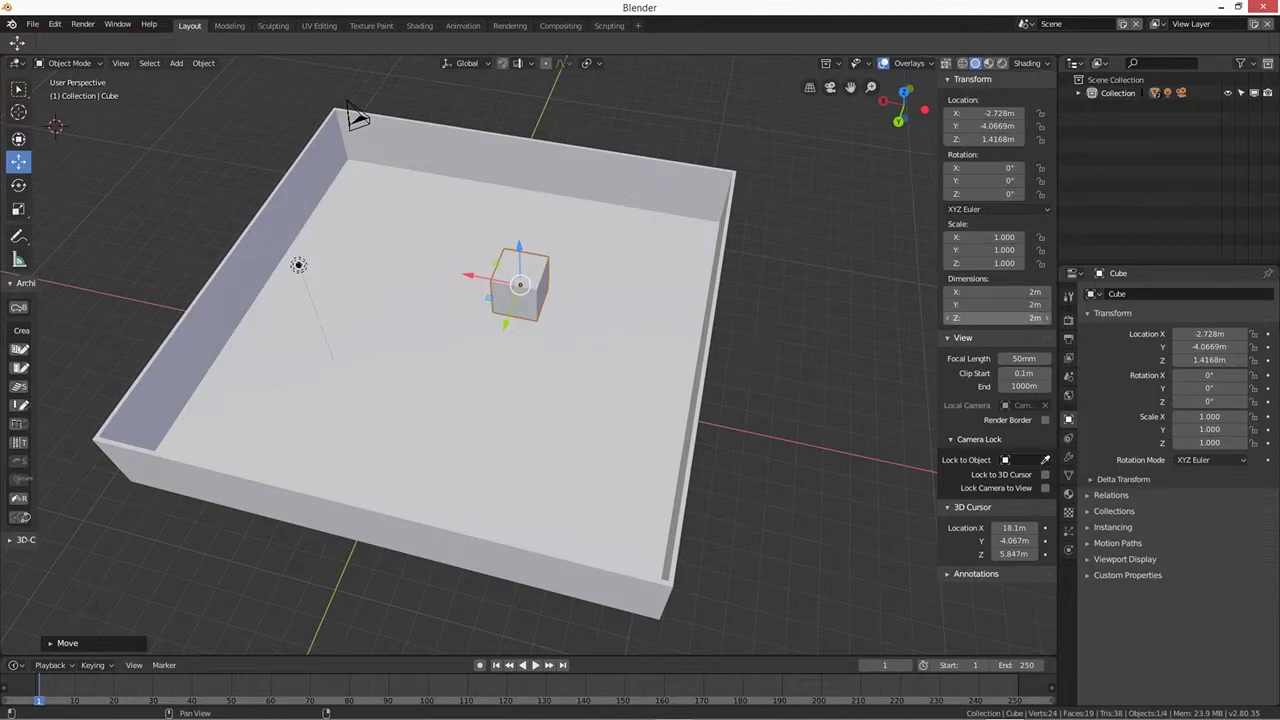
Step: Size the cube to 0.5 m by 0.5 m wide and 3 m tall
left_click(1000, 317)
type("0.5")
key("Return")
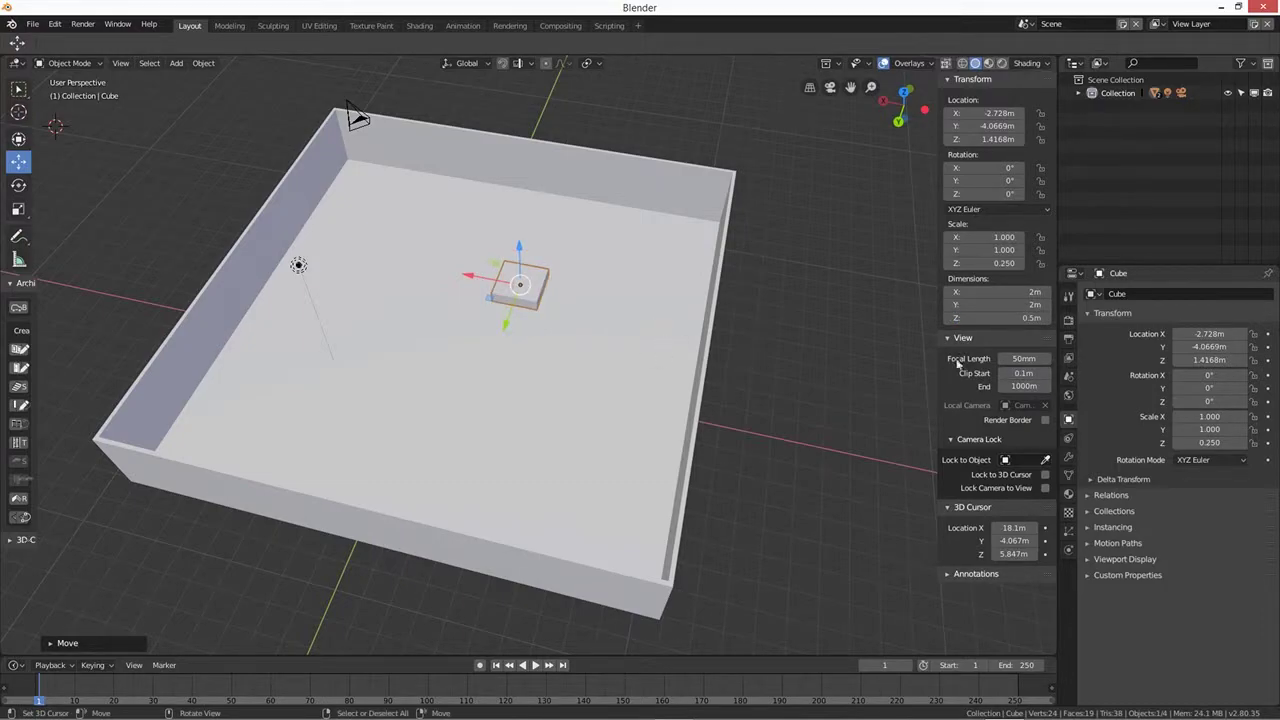
left_click(1000, 318)
type("0.92")
key("Return")
left_click(1008, 320)
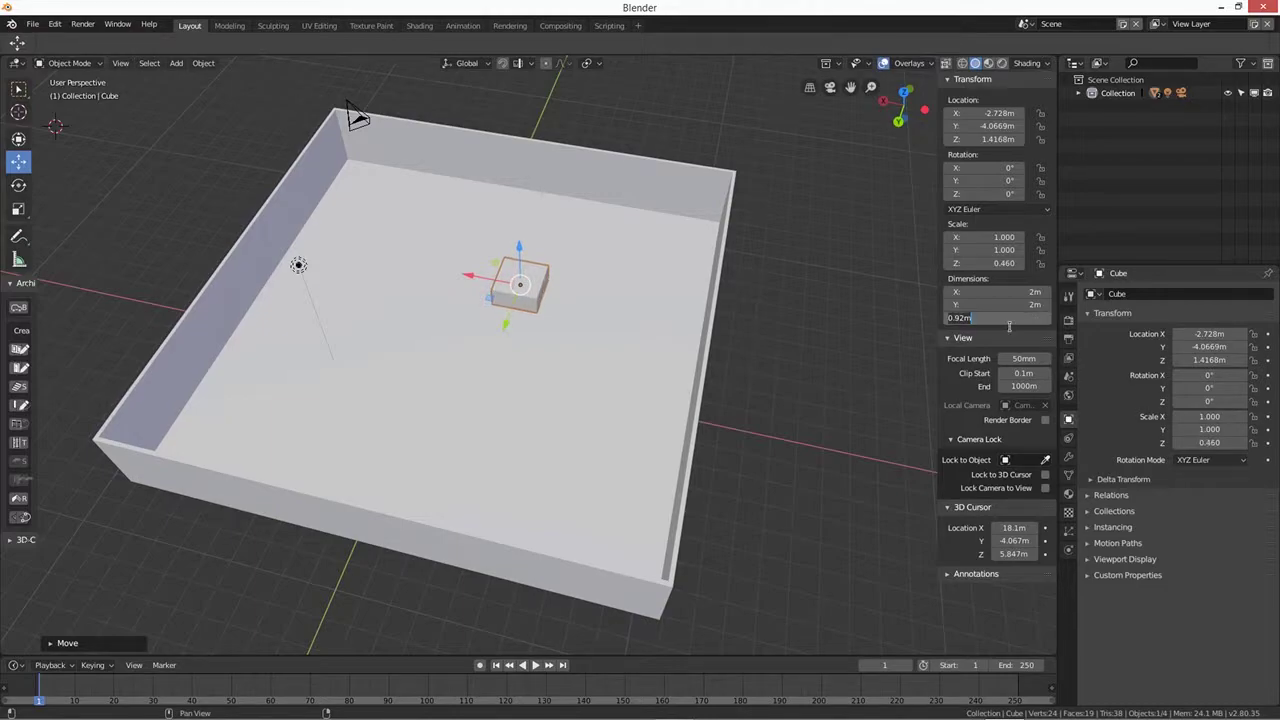
type("3m")
key("Return")
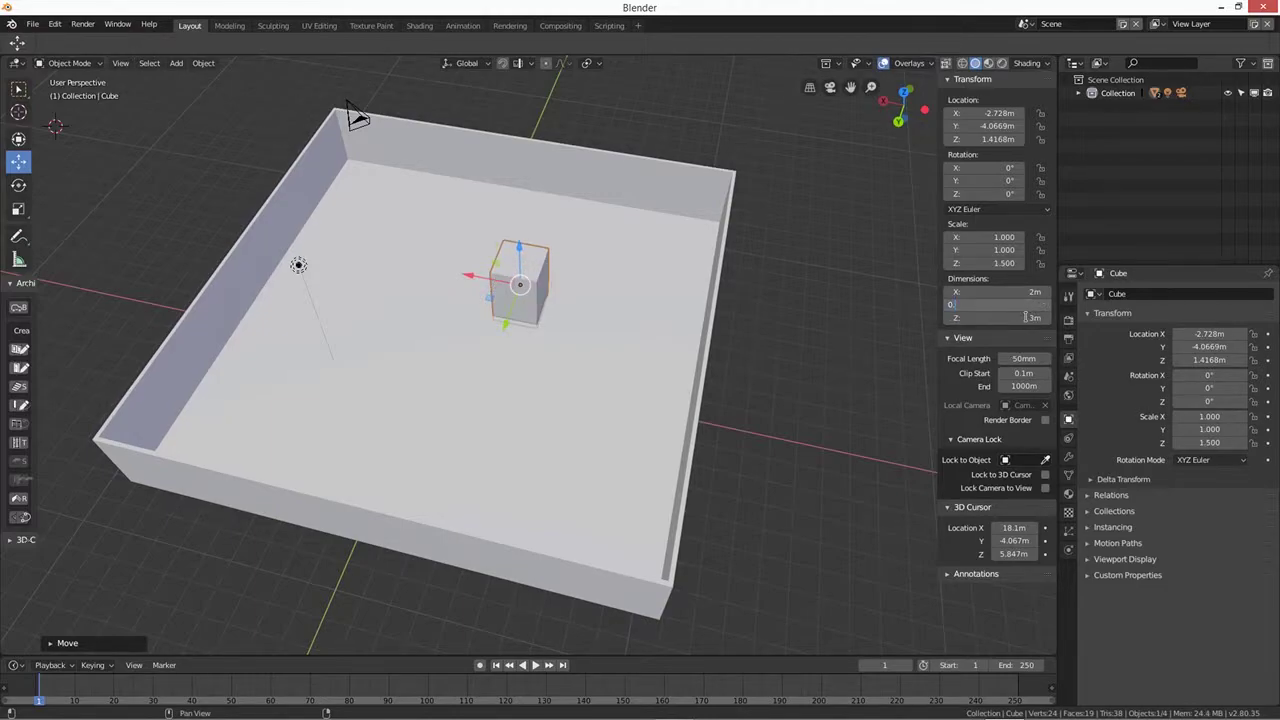
type("0.5")
key("Return")
left_click(1018, 292)
type("0.5")
key("Return")
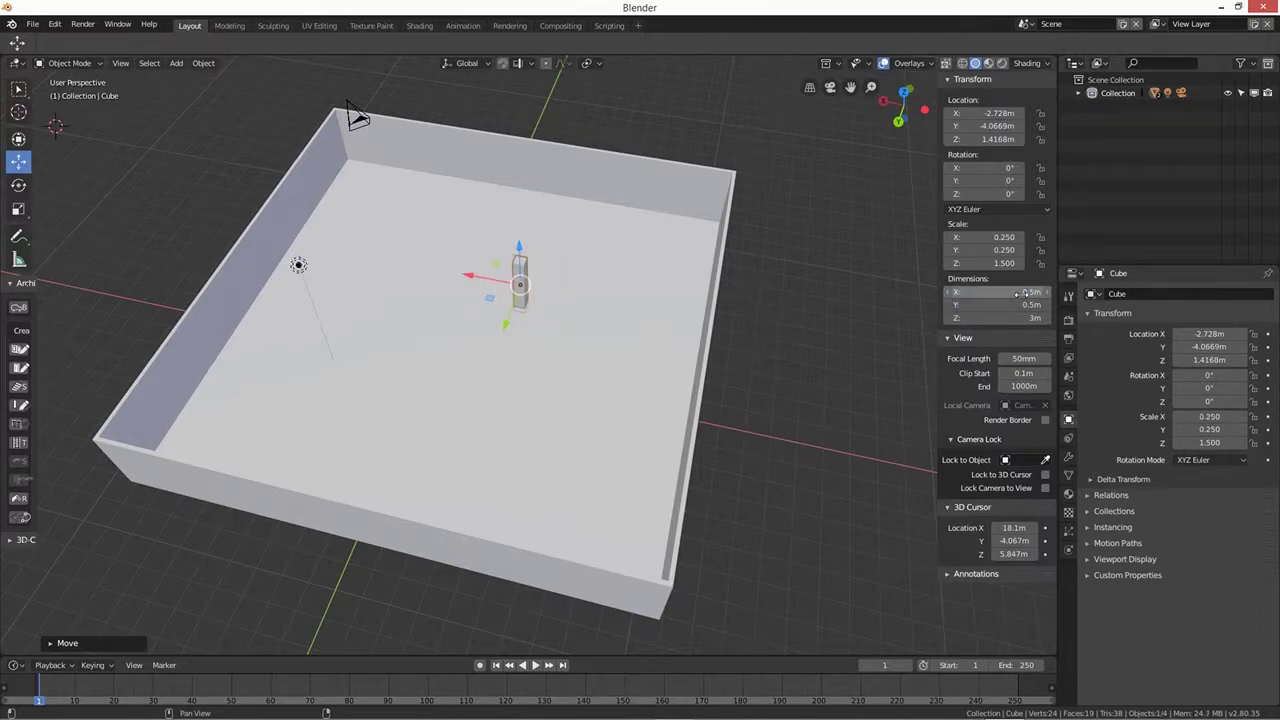
Step: Move the pillar to X -5.81 m and slide it along Y toward the wall
middle_click_drag(586, 443, 614, 408)
left_click_drag(503, 256, 500, 256)
left_click_drag(450, 297, 521, 298)
middle_click_drag(521, 298, 488, 383)
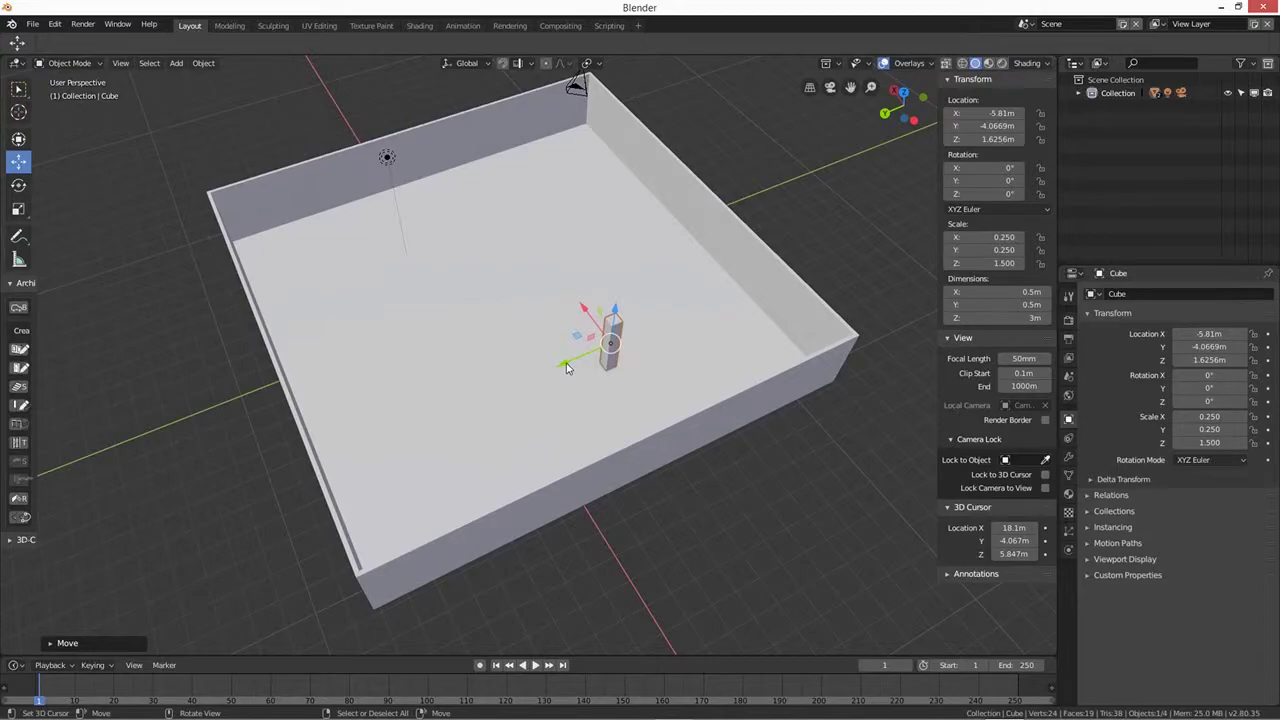
left_click_drag(566, 368, 668, 383)
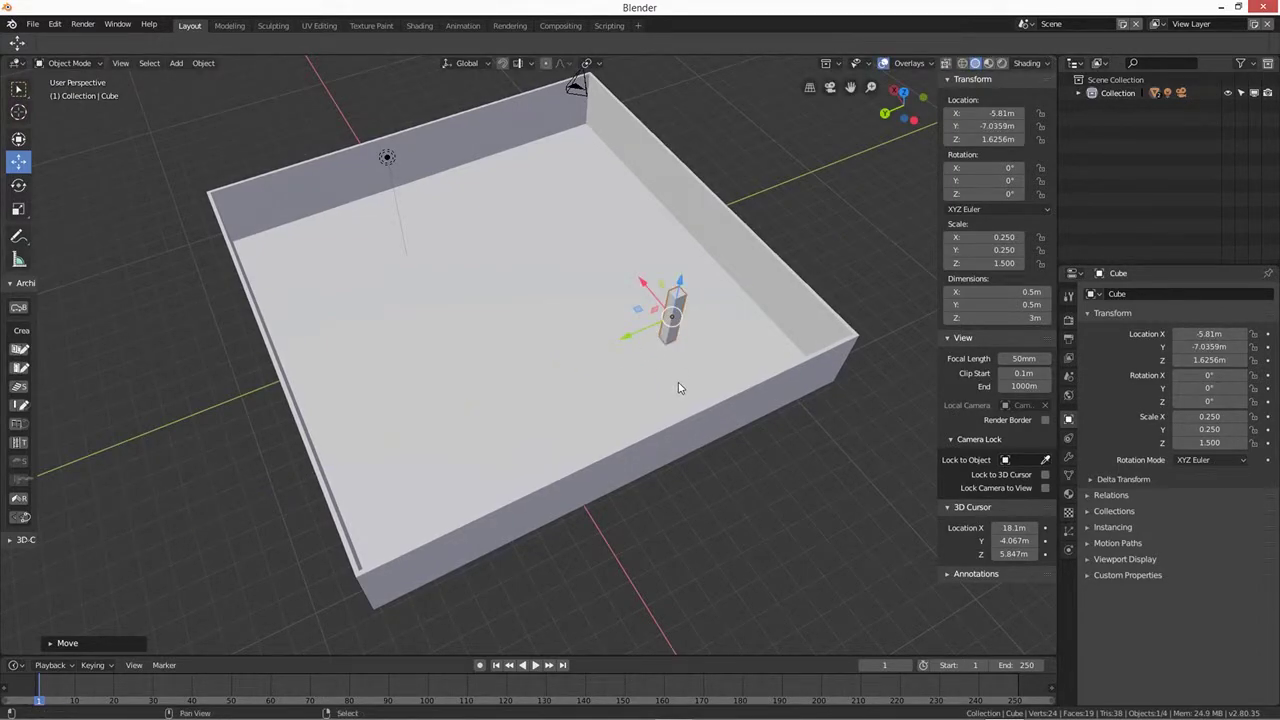
Step: Duplicate the pillar twice along Y to form a row of three
key("shift+d")
key("y")
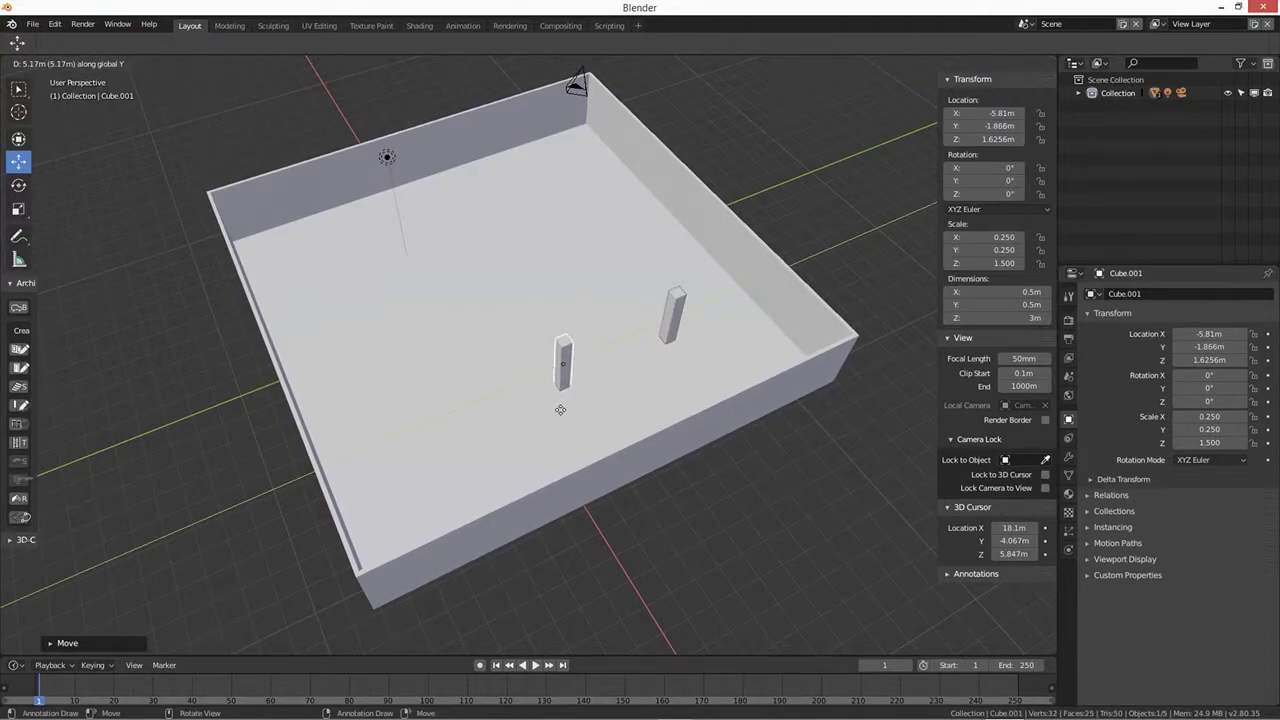
left_click(561, 416)
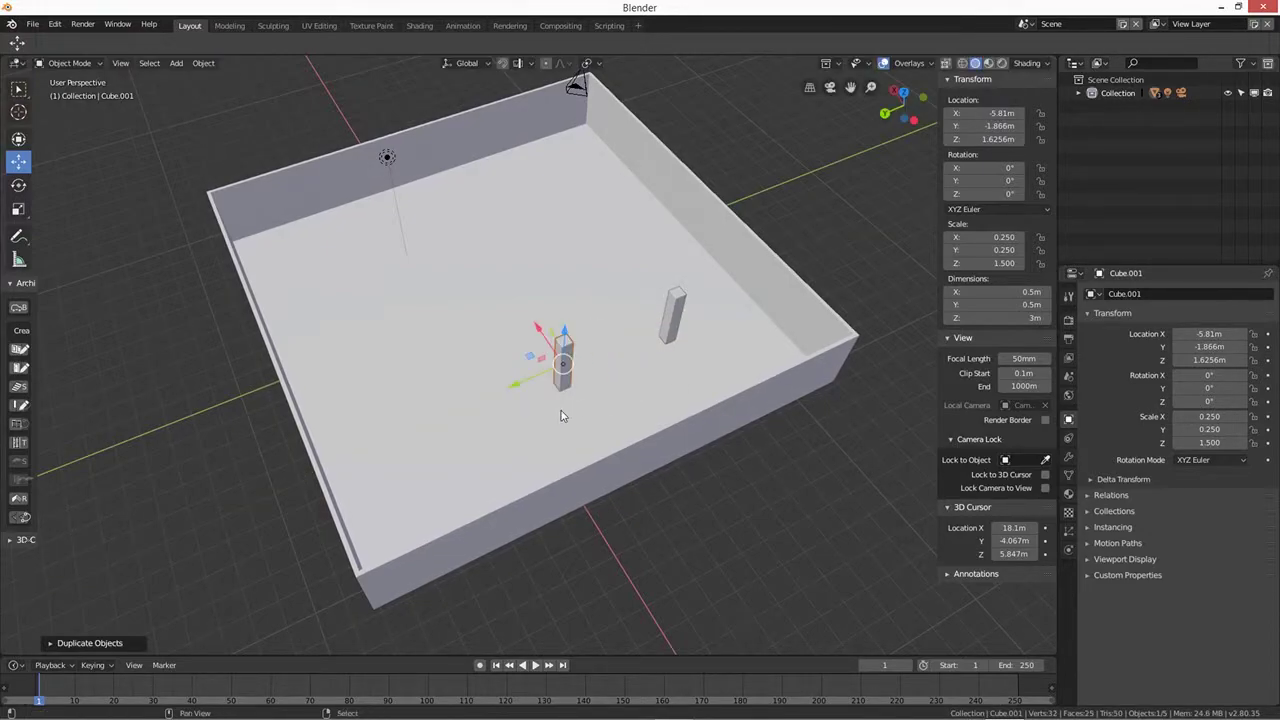
key("shift+d")
key("y")
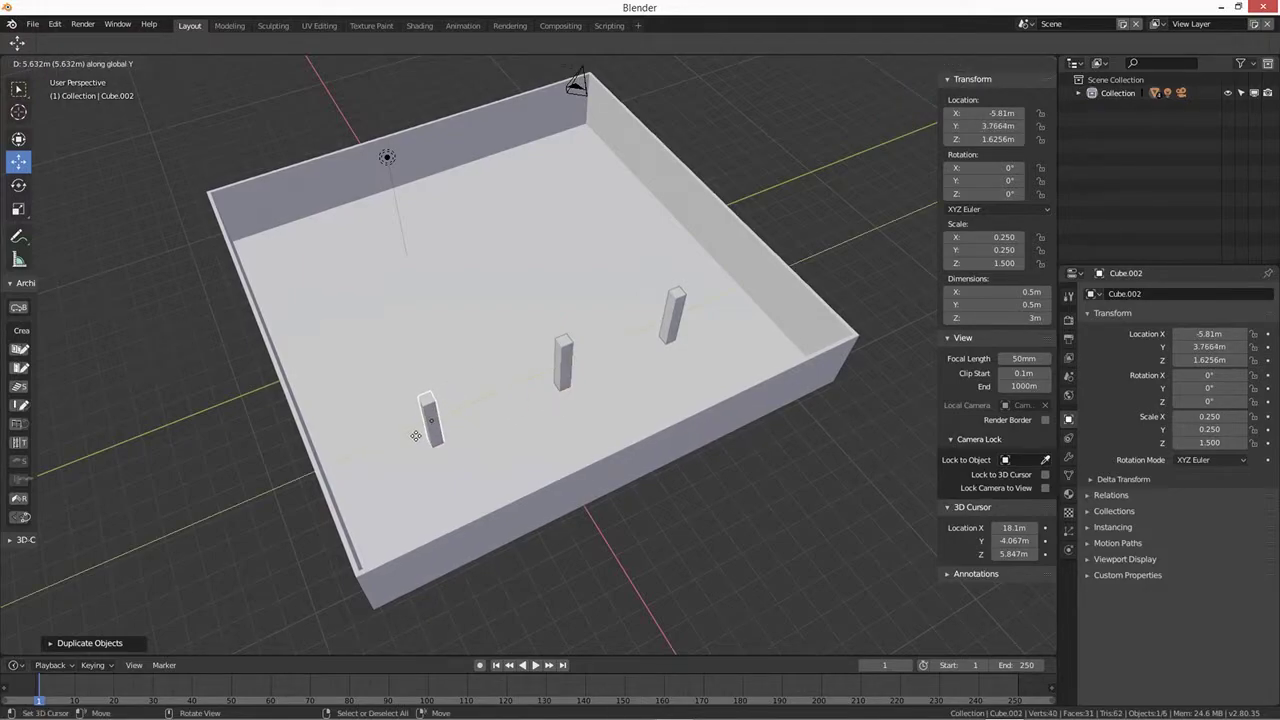
left_click(420, 430)
Step: Select all three pillars and duplicate the row along X across the room
middle_click_drag(420, 430, 615, 470)
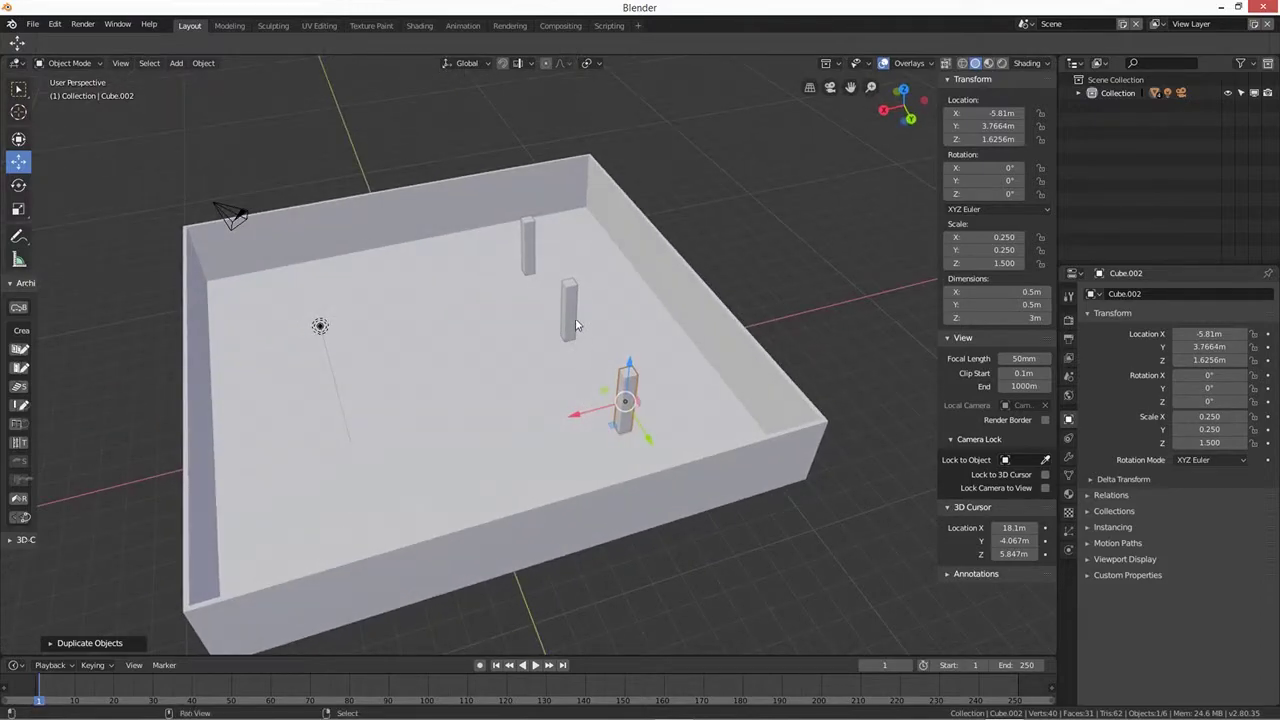
left_click(625, 400, "shift")
left_click(529, 246, "shift")
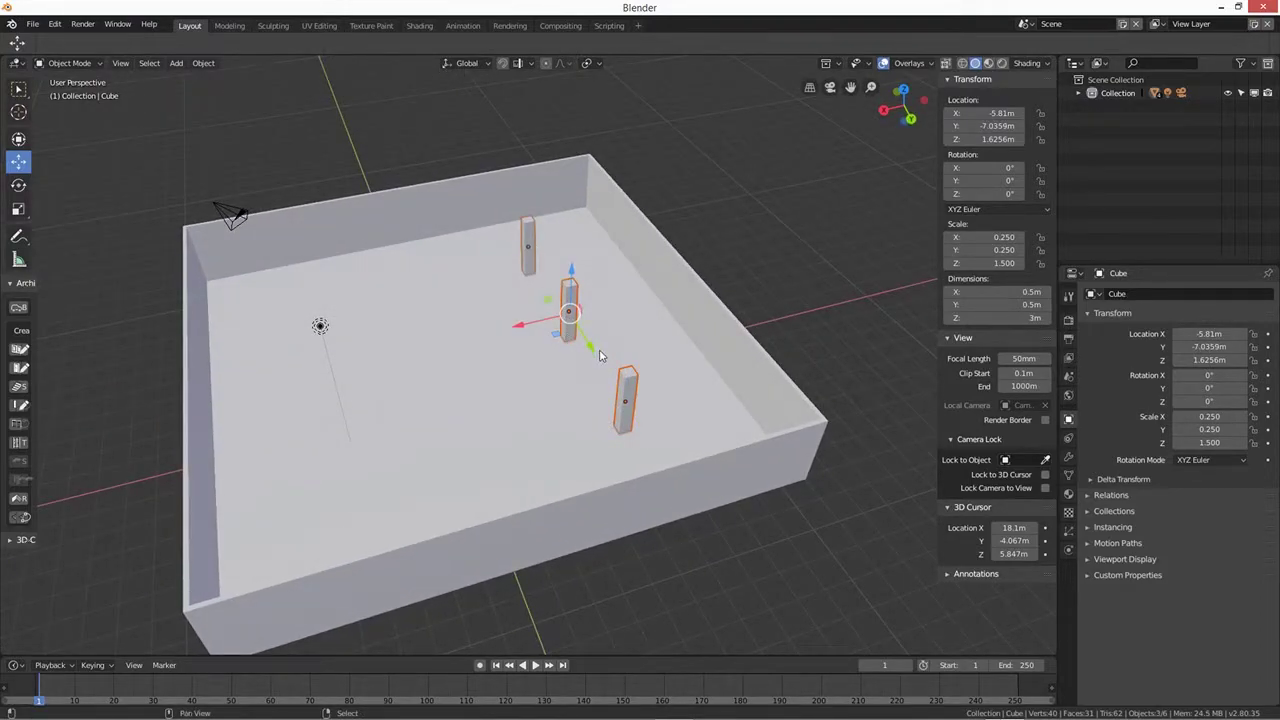
key("shift+d")
key("x")
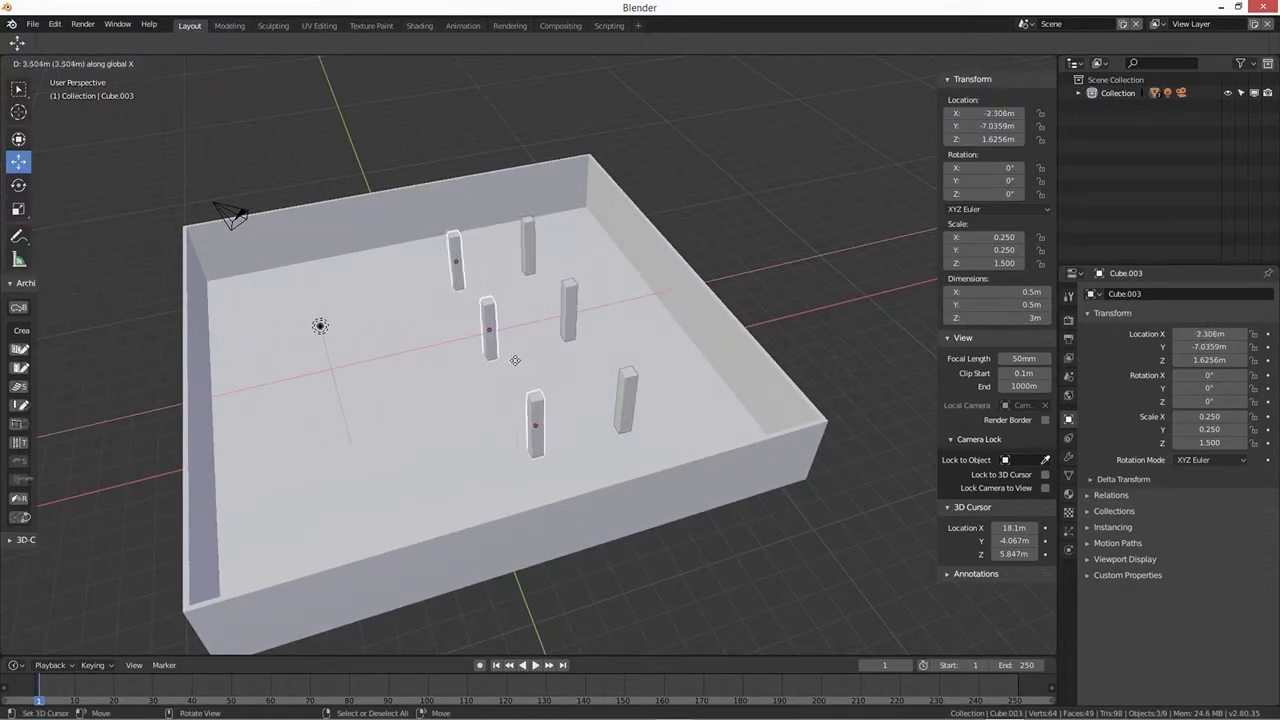
left_click(393, 387)
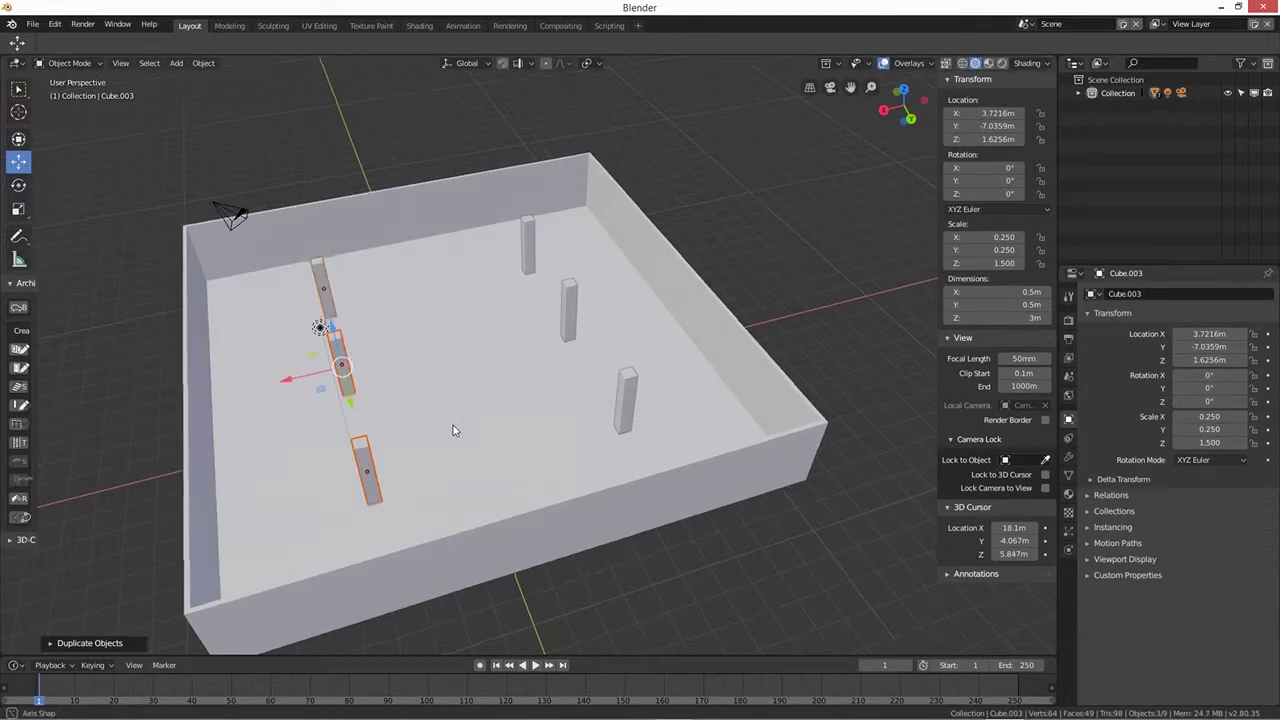
middle_click_drag(453, 425, 424, 452)
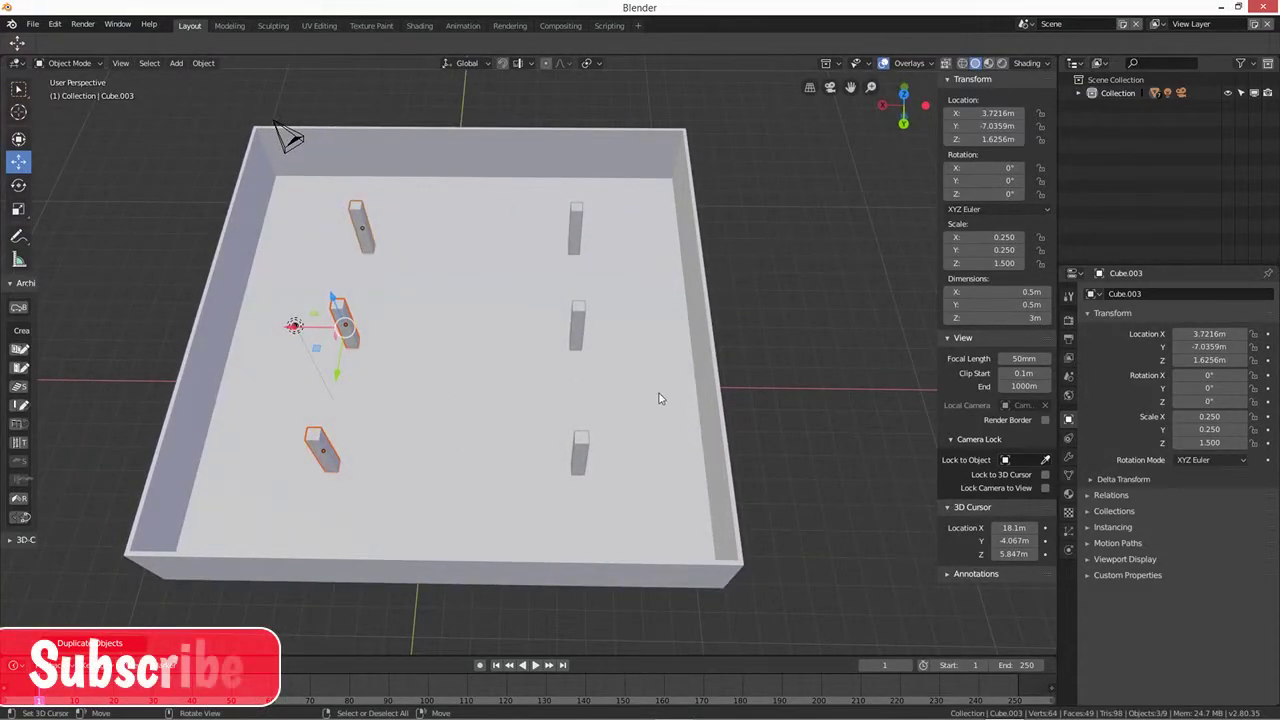
middle_click_drag(694, 394, 542, 323)
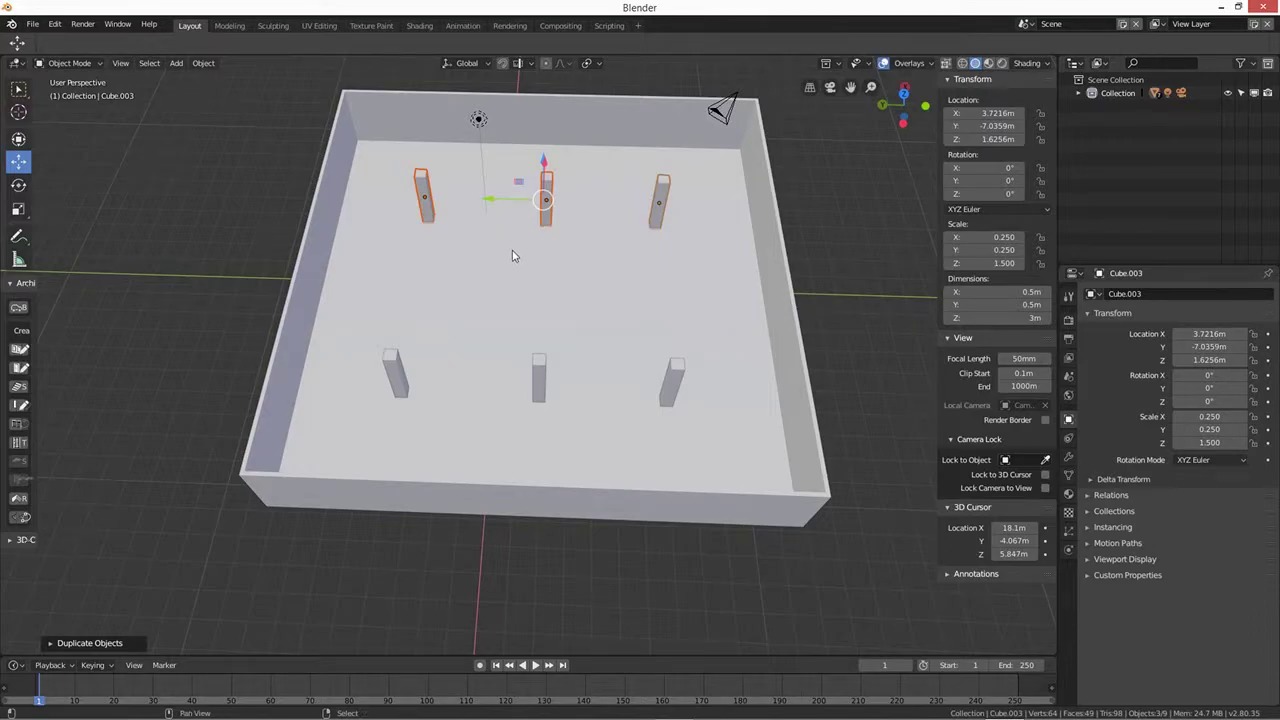
Step: Add a new cube and place it at location 0, 0, 0
key("shift+a")
mouse_move(511, 251)
left_click(564, 265)
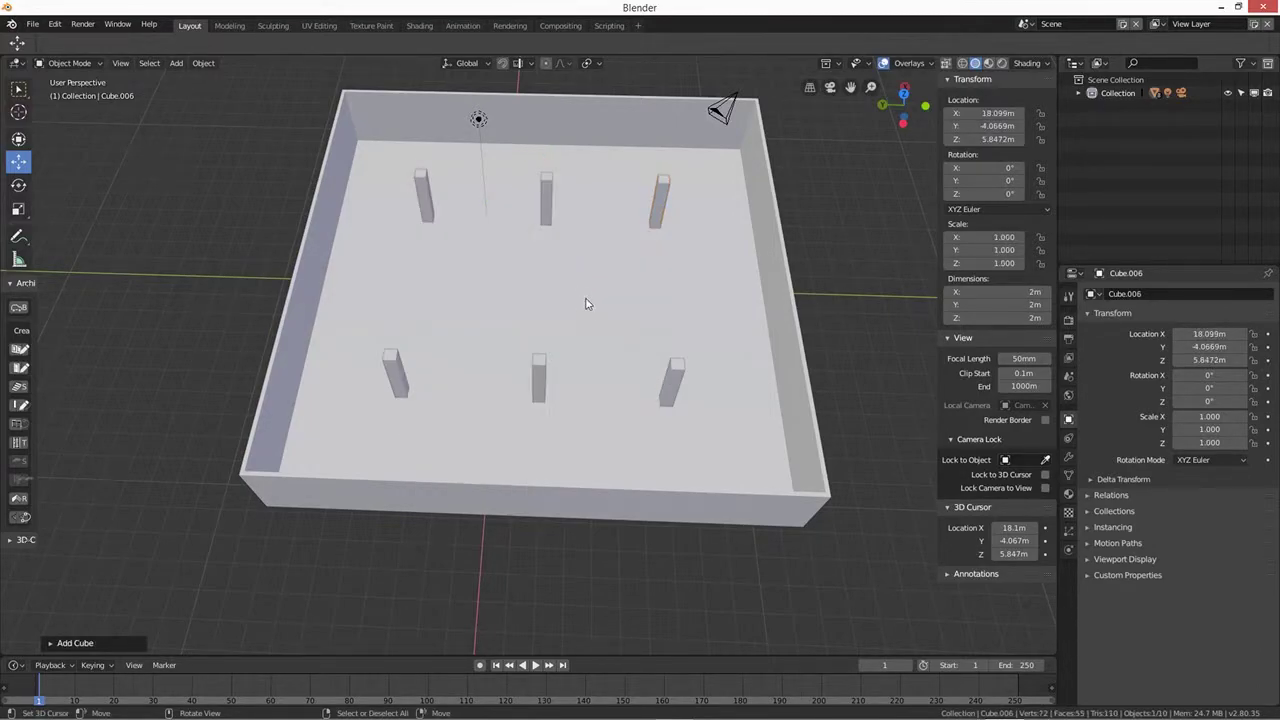
left_click(990, 113)
type("0")
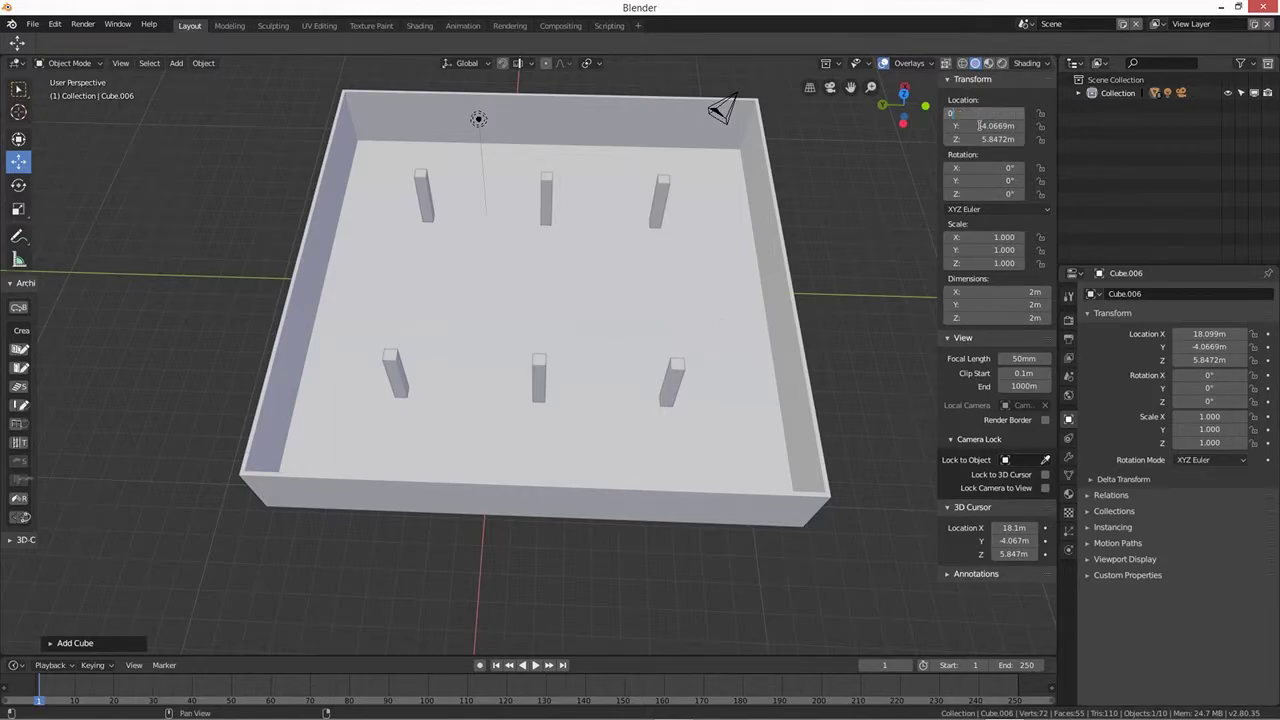
key("Return")
key("KP_0")
double_click(975, 126)
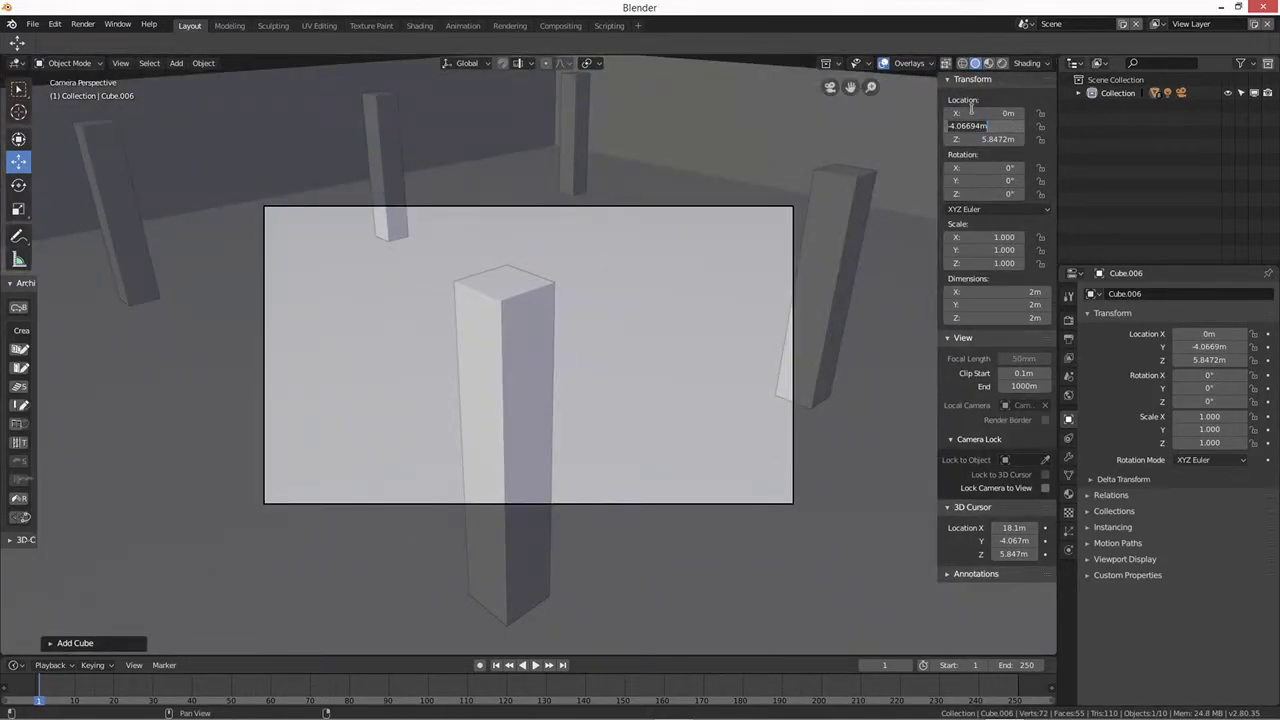
type("0")
key("Return")
double_click(968, 139)
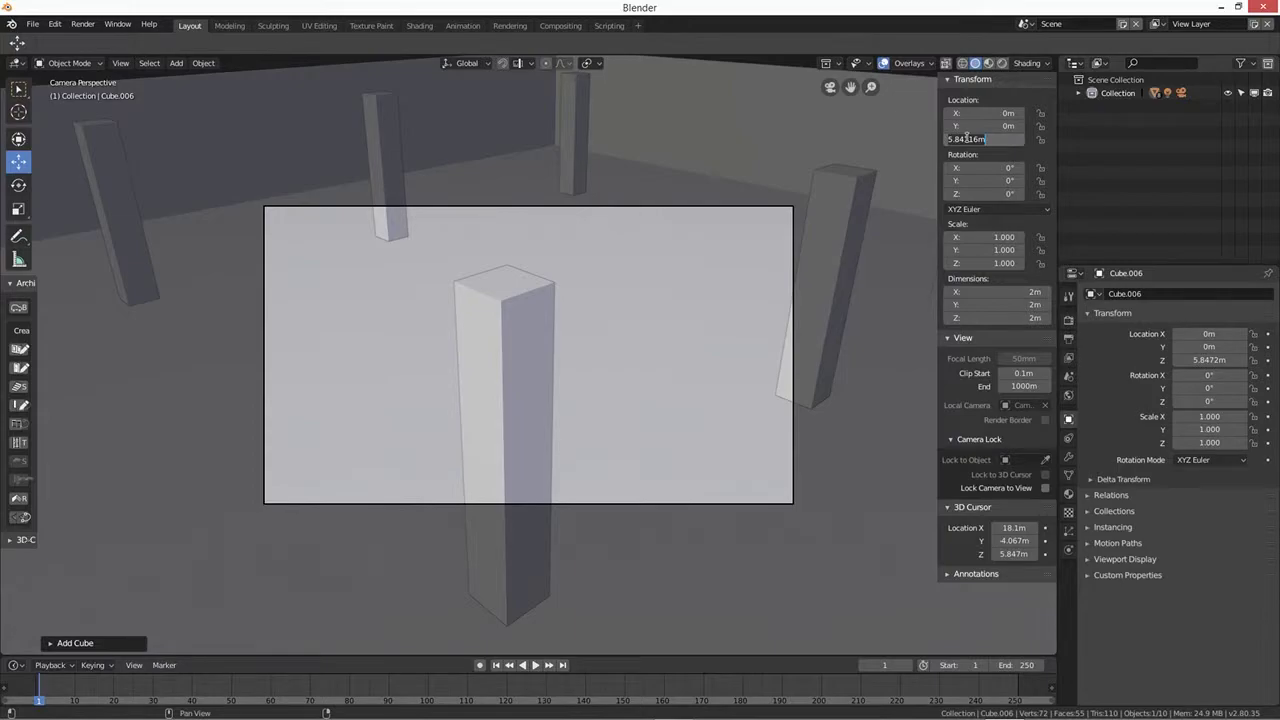
type("0")
key("Return")
Step: Shrink the cube to 0.2 m thick and 3 m tall
scroll(612, 503, "down", 3)
middle_click_drag(612, 503, 612, 505)
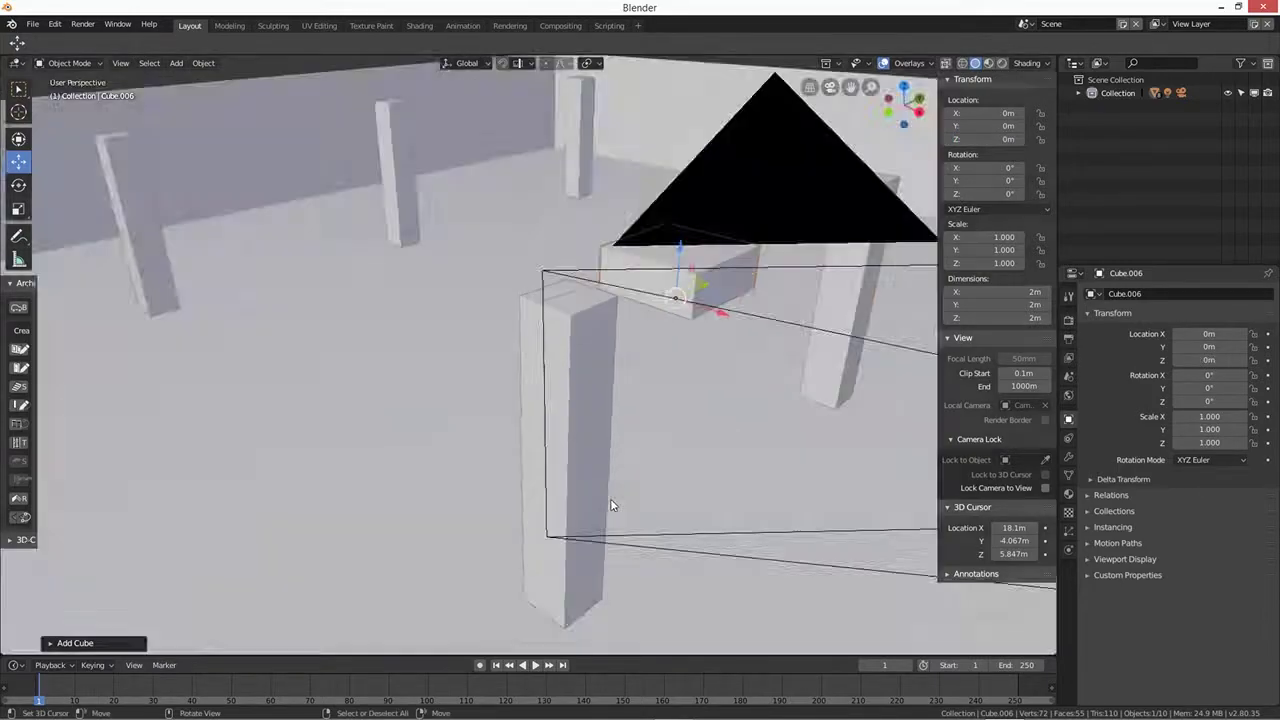
key("Home")
middle_click_drag(608, 351, 728, 361)
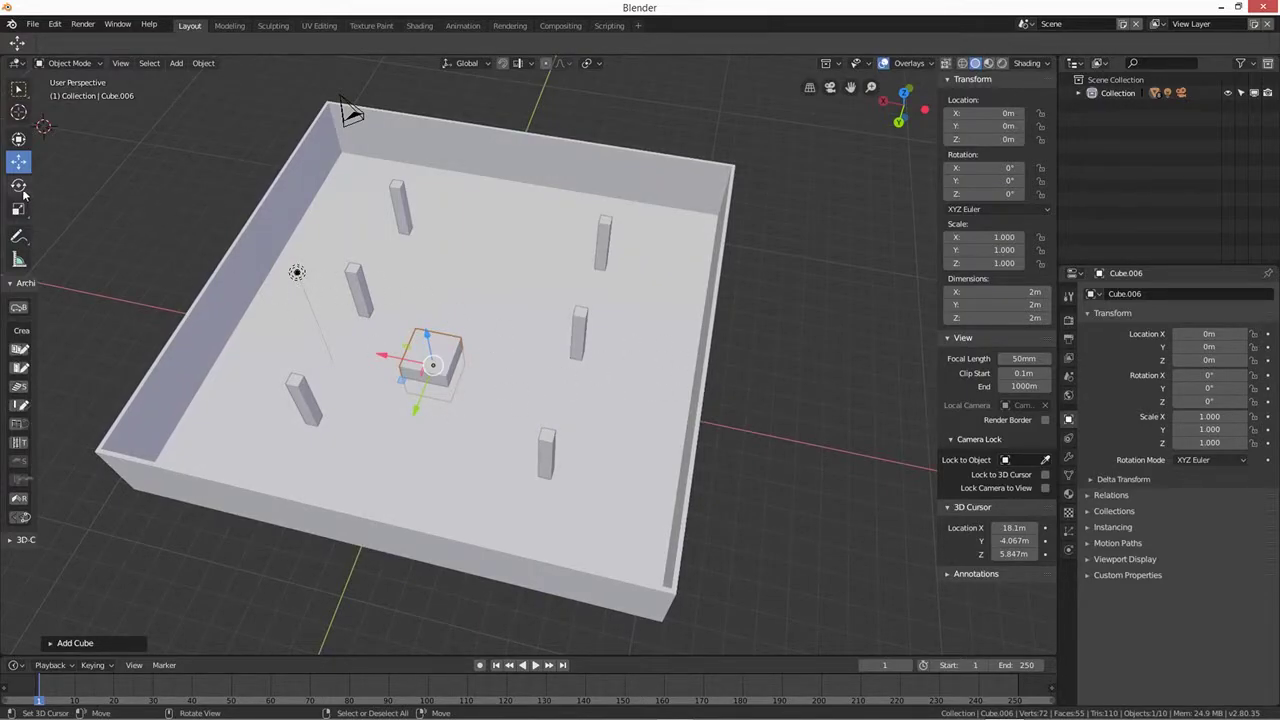
left_click(18, 138)
middle_click_drag(444, 443, 453, 356)
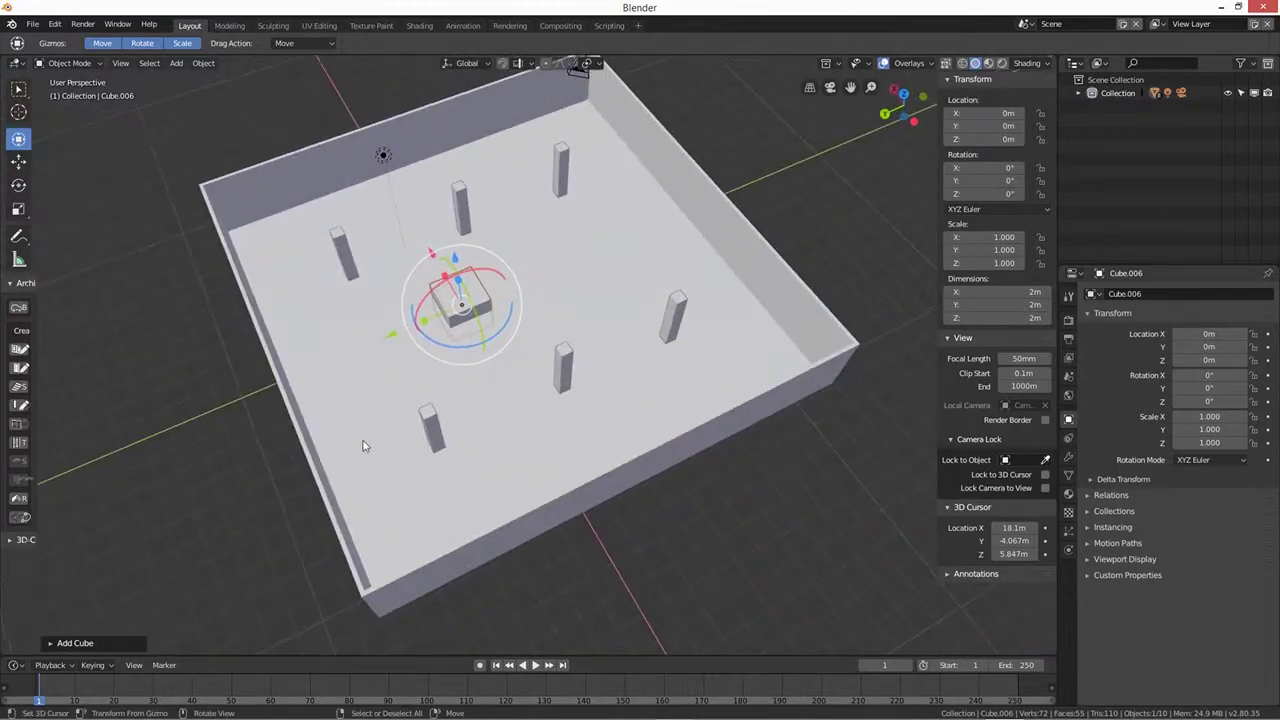
key("s")
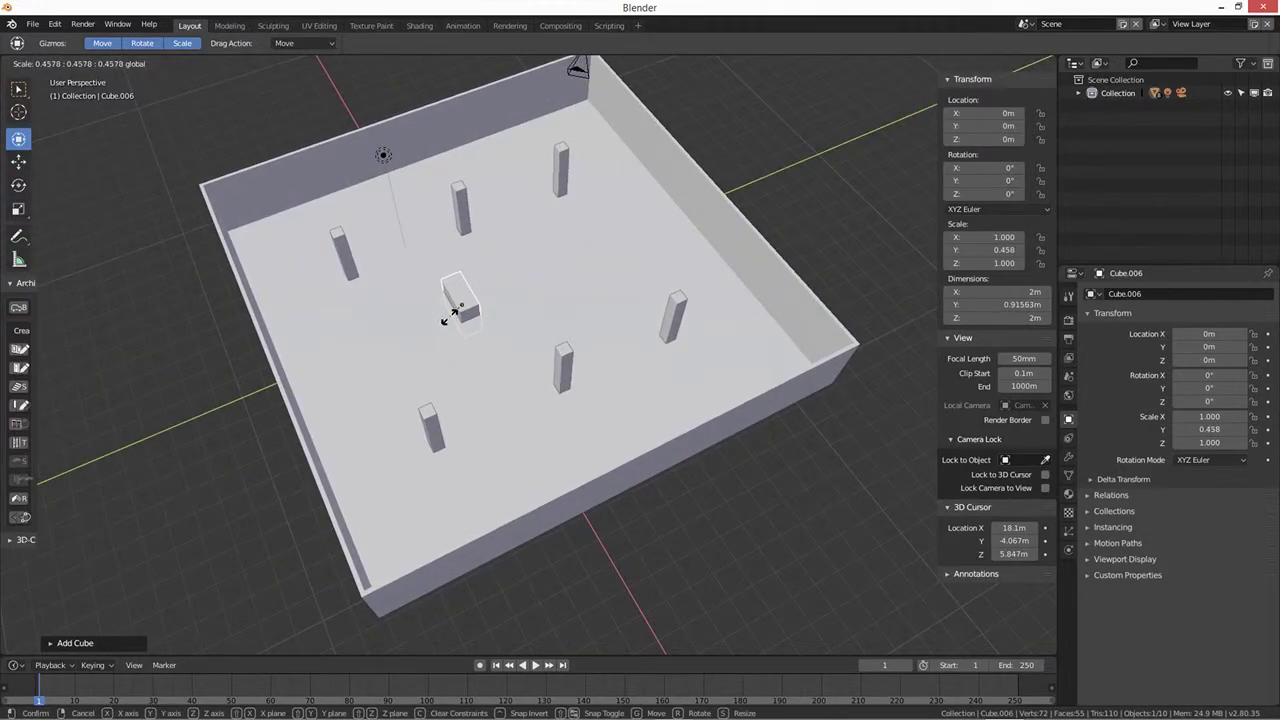
left_click(443, 300)
left_click(968, 309)
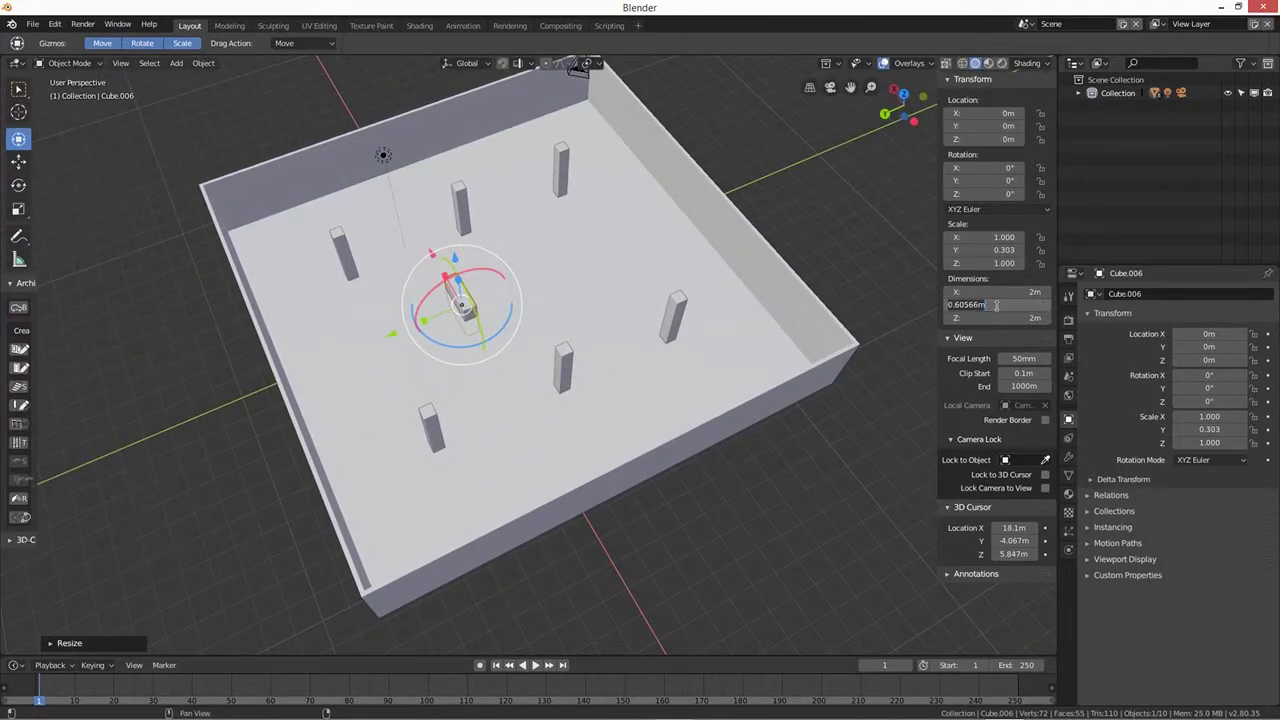
type("0.2")
key("Return")
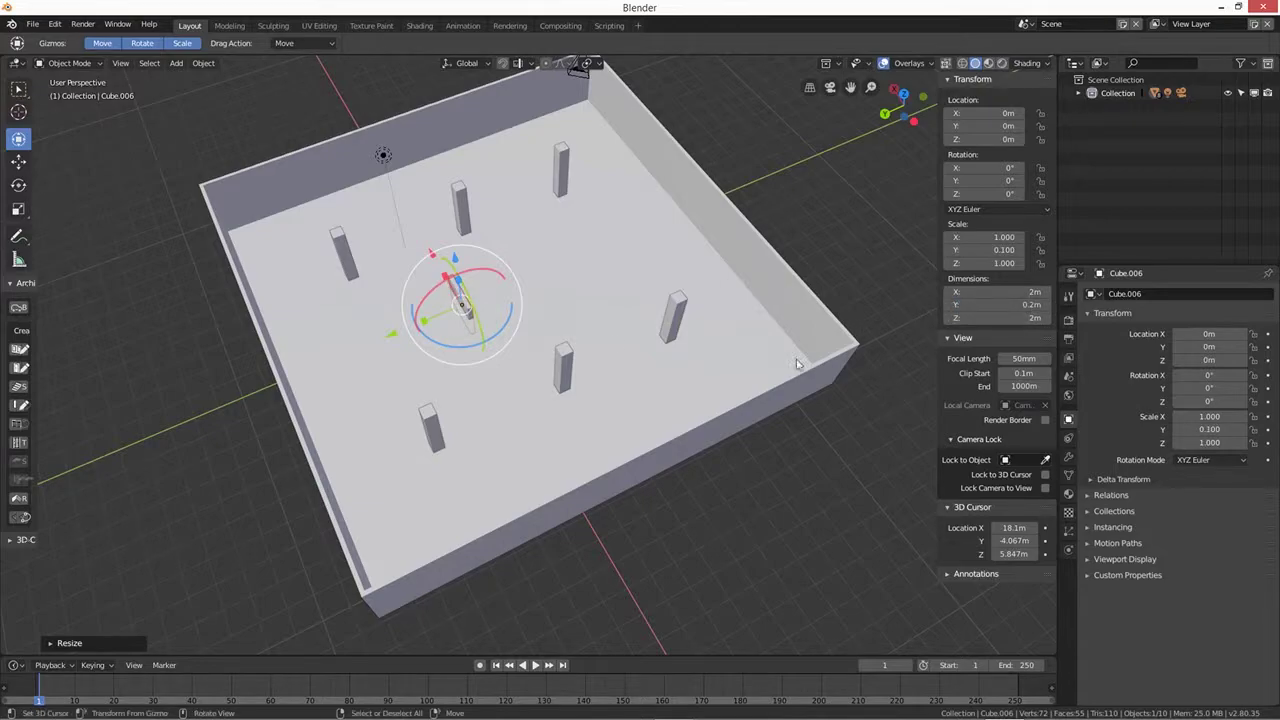
left_click(1022, 317)
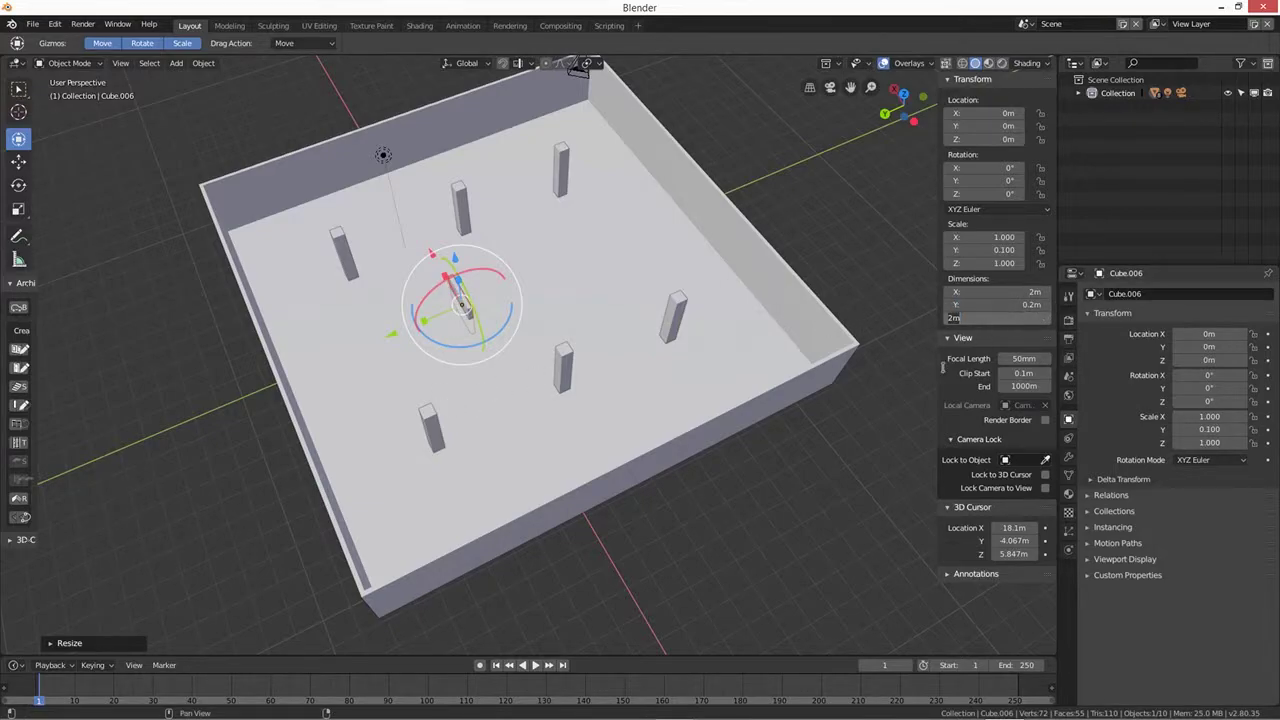
type("3")
key("Return")
Step: Lift the wall onto the floor, slide it across along Y, and make it 20 m long
middle_click_drag(780, 331, 467, 335)
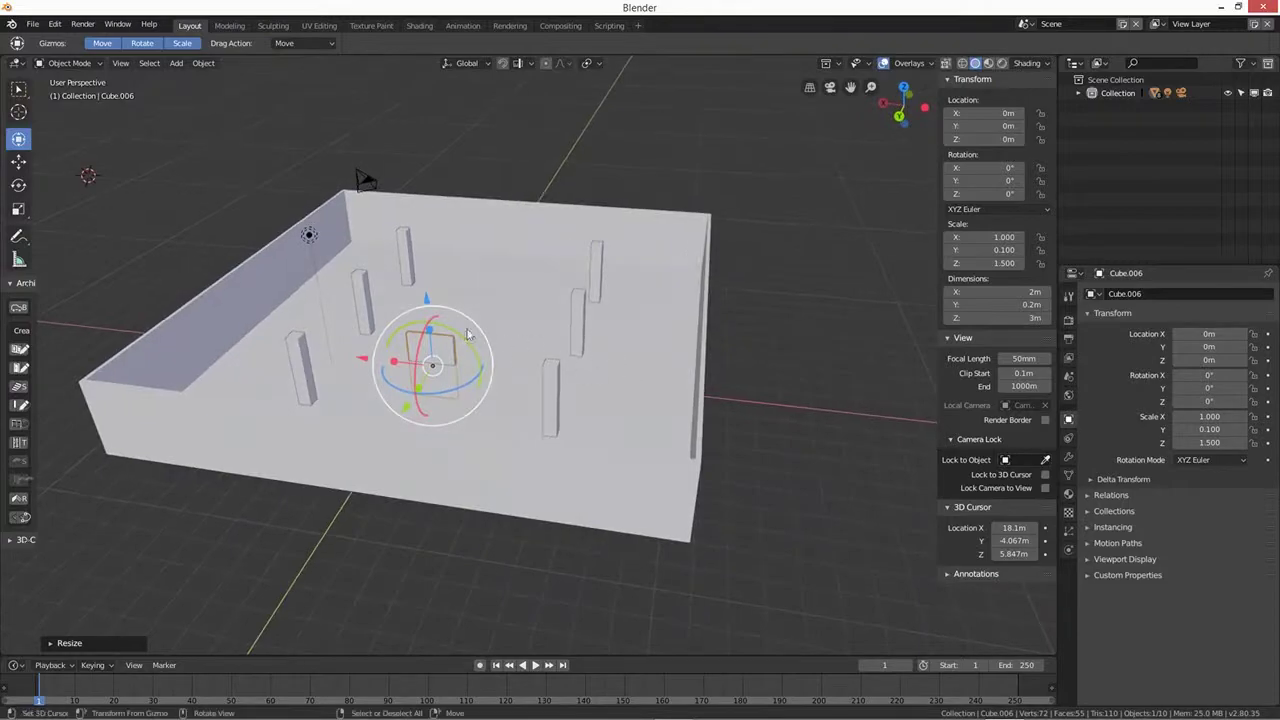
left_click_drag(428, 299, 428, 265)
middle_click_drag(516, 345, 455, 305)
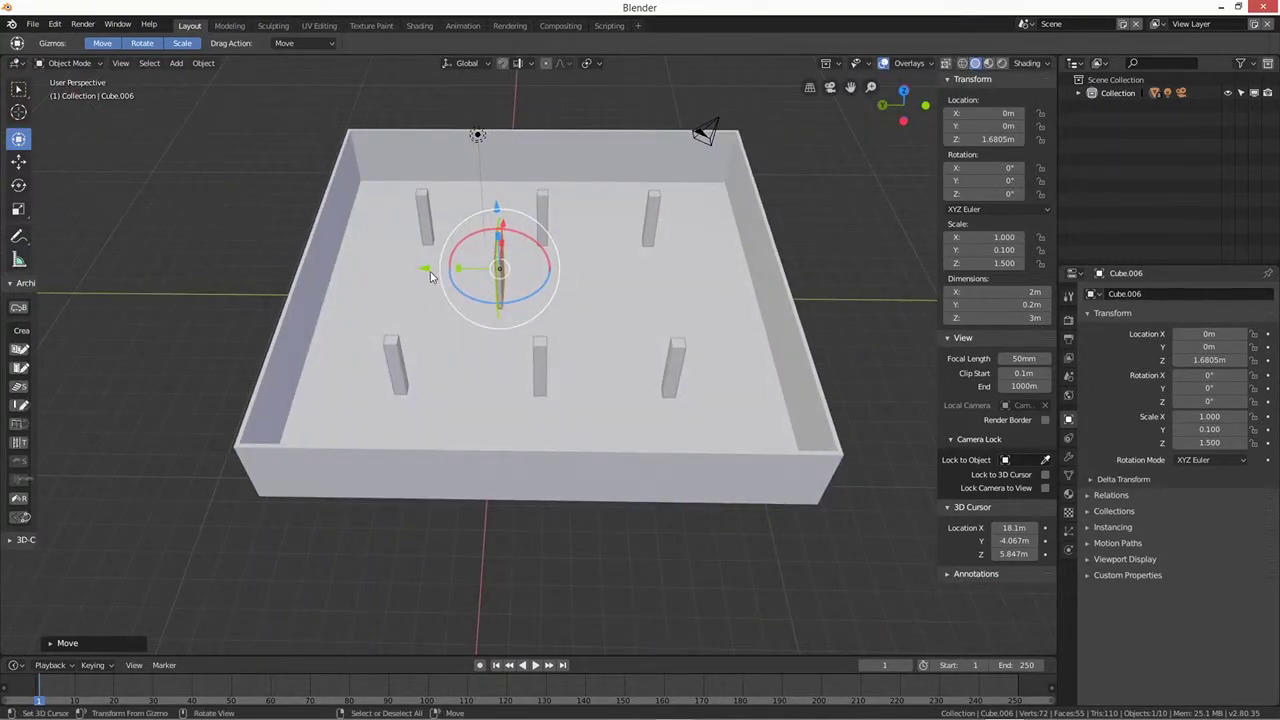
left_click_drag(430, 275, 474, 275)
middle_click_drag(506, 349, 648, 343)
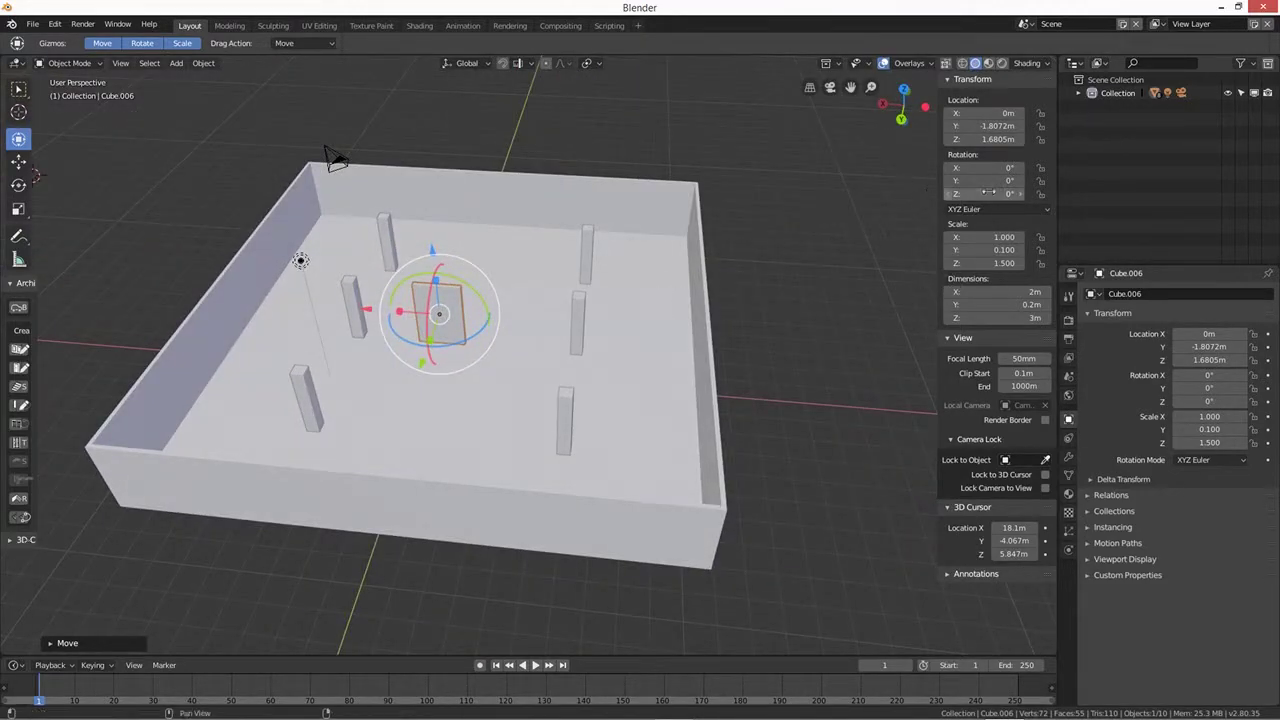
left_click(1028, 292)
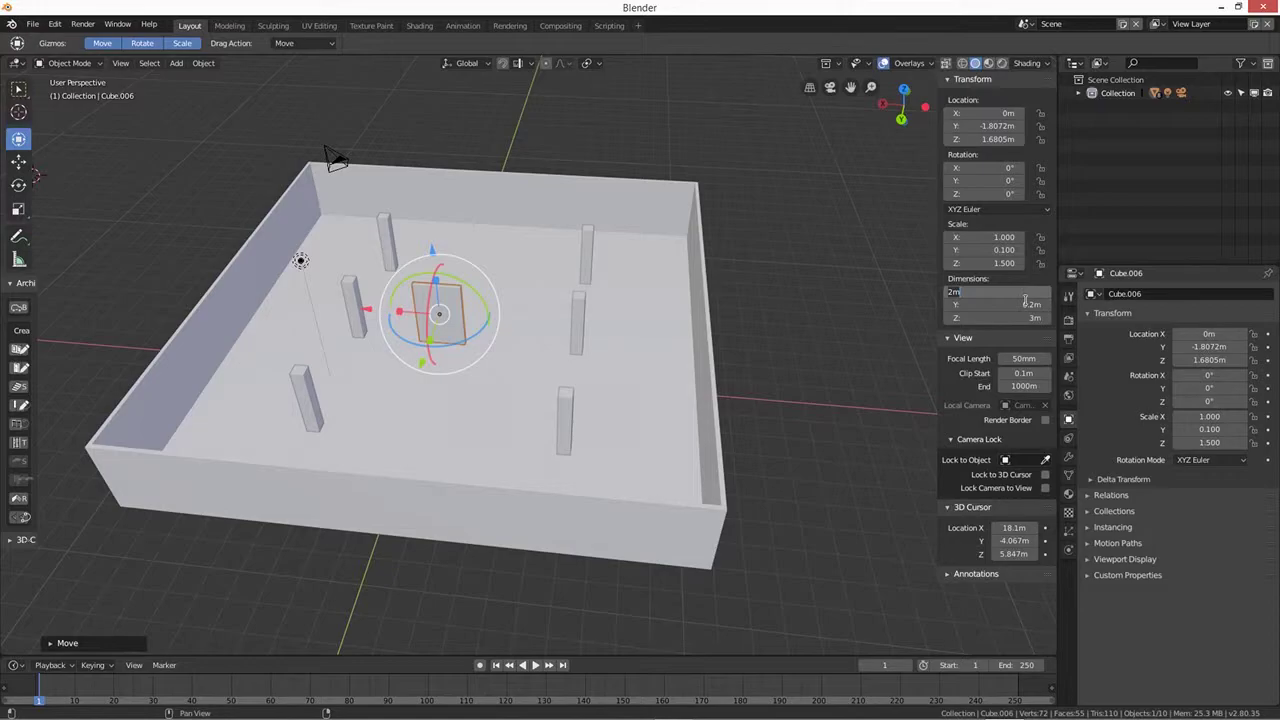
type("20")
key("Return")
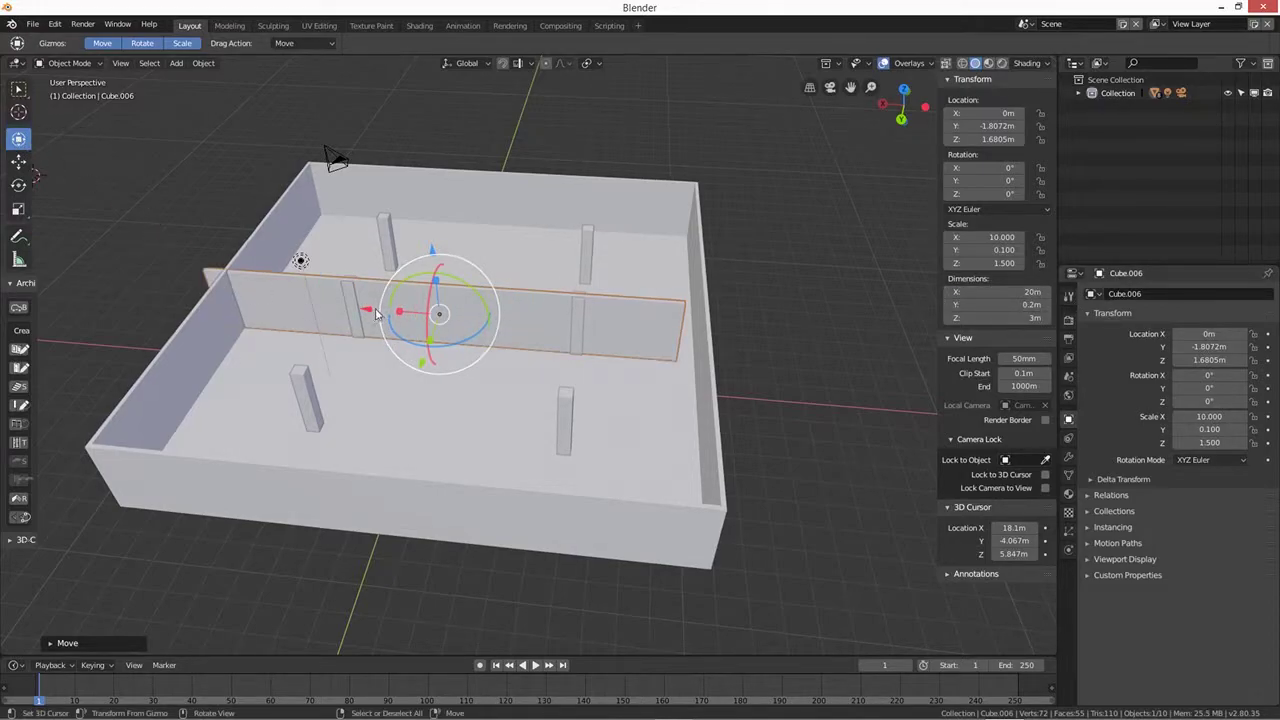
Step: Slide the dividing wall along X and Y to about X -0.86, Y -1.88 between the outer walls
left_click_drag(368, 309, 389, 313)
middle_click_drag(409, 378, 503, 304)
left_click_drag(487, 271, 482, 266)
middle_click_drag(464, 357, 604, 289)
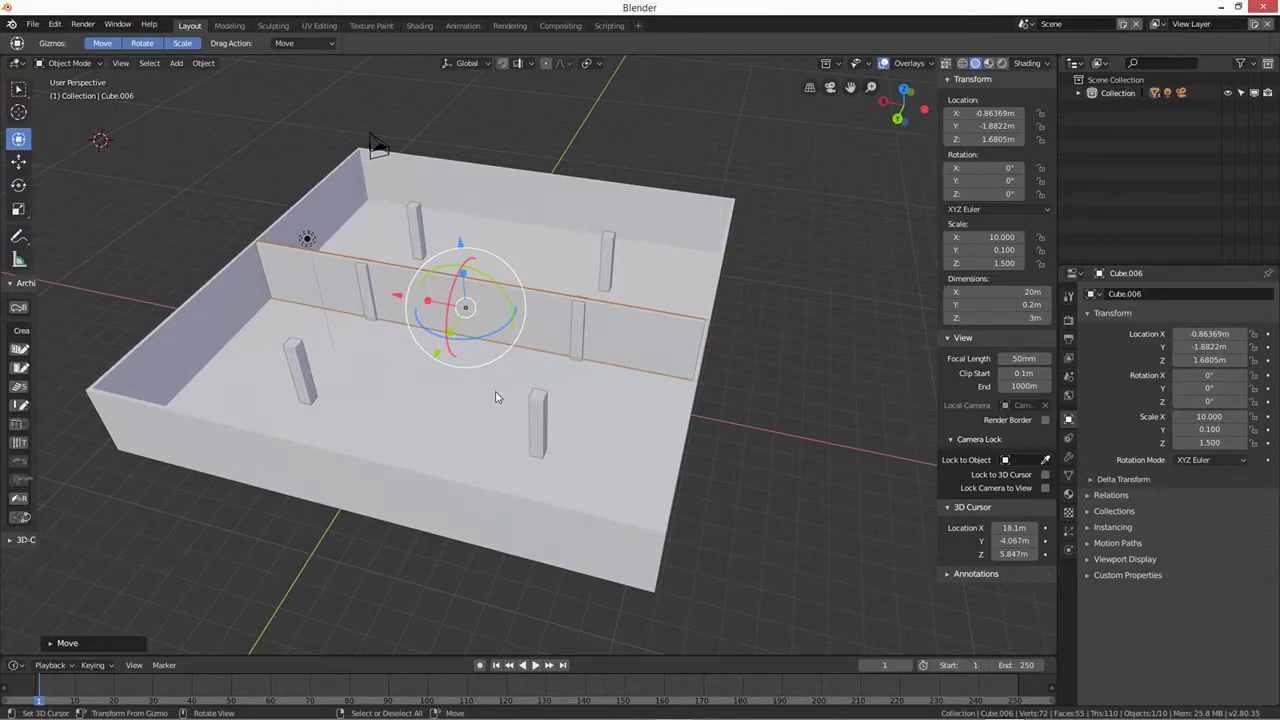
middle_click_drag(480, 437, 440, 430)
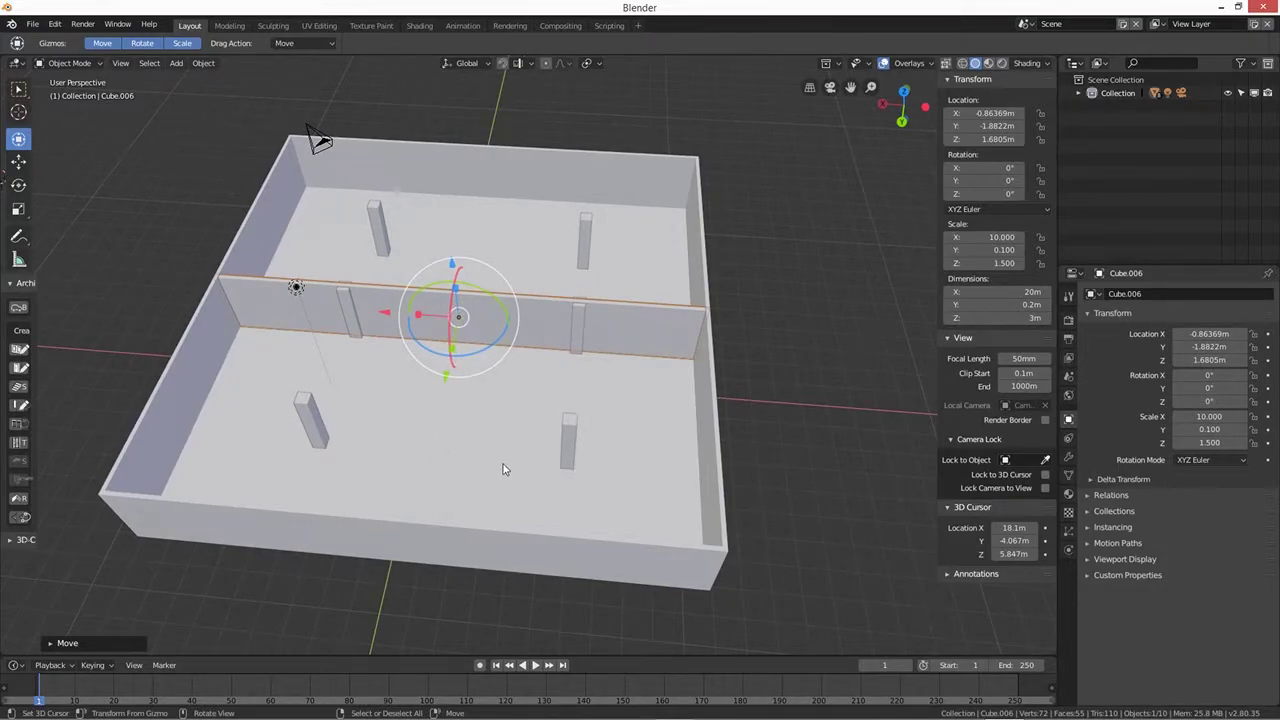
middle_click_drag(420, 509, 445, 541)
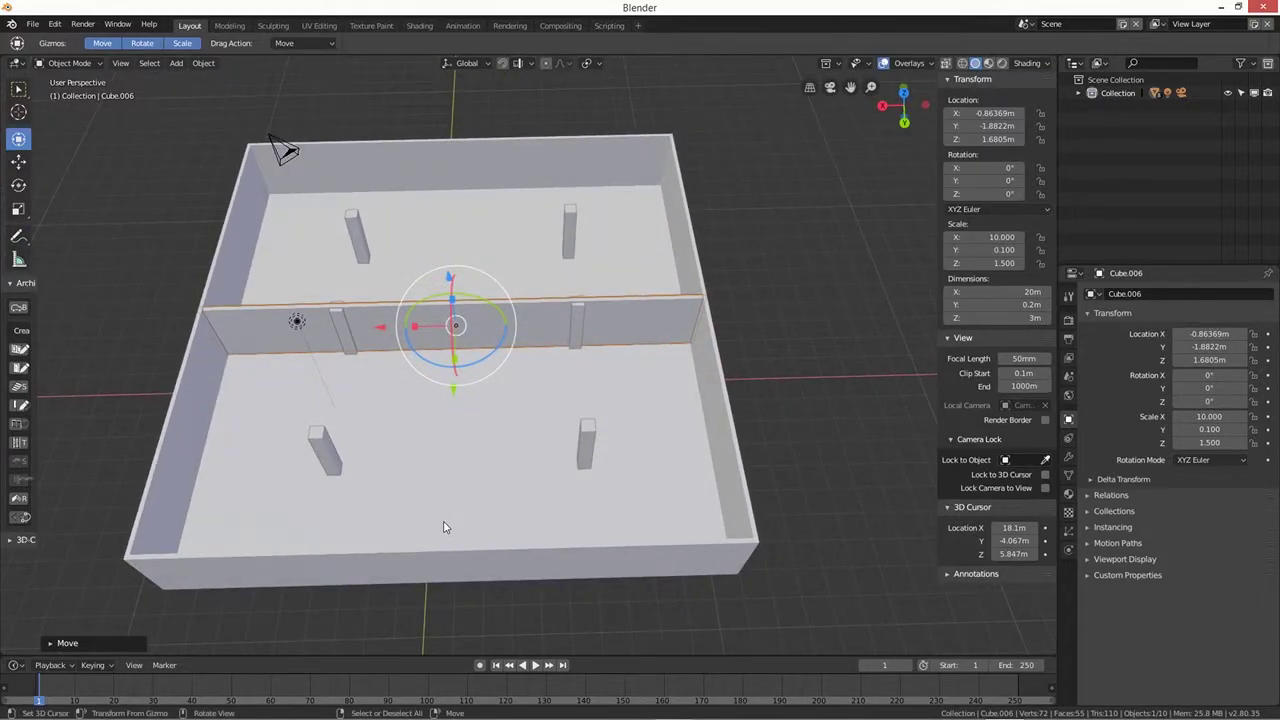
mouse_move(459, 532)
middle_mouse_down()
mouse_move(449, 560)
mouse_move(446, 544)
middle_mouse_up()
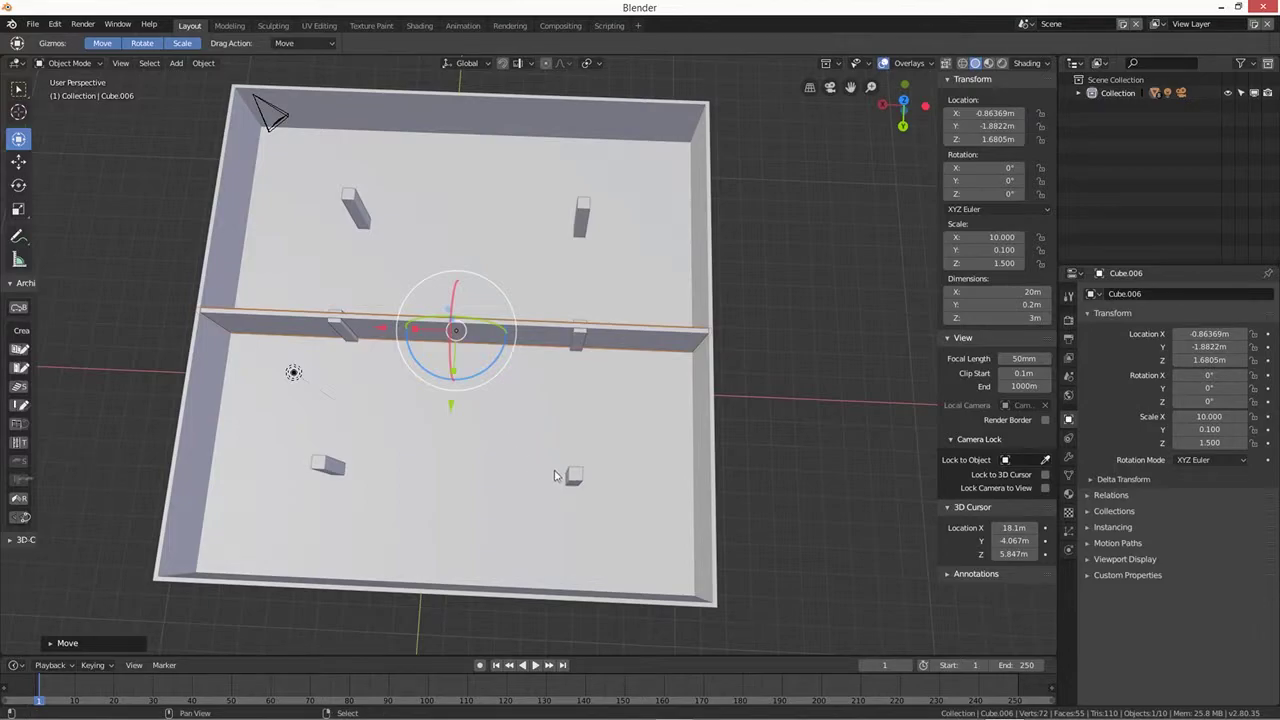
Step: Duplicate the dividing wall along Y and rotate the copy 90° about Z
key("shift+d")
key("y")
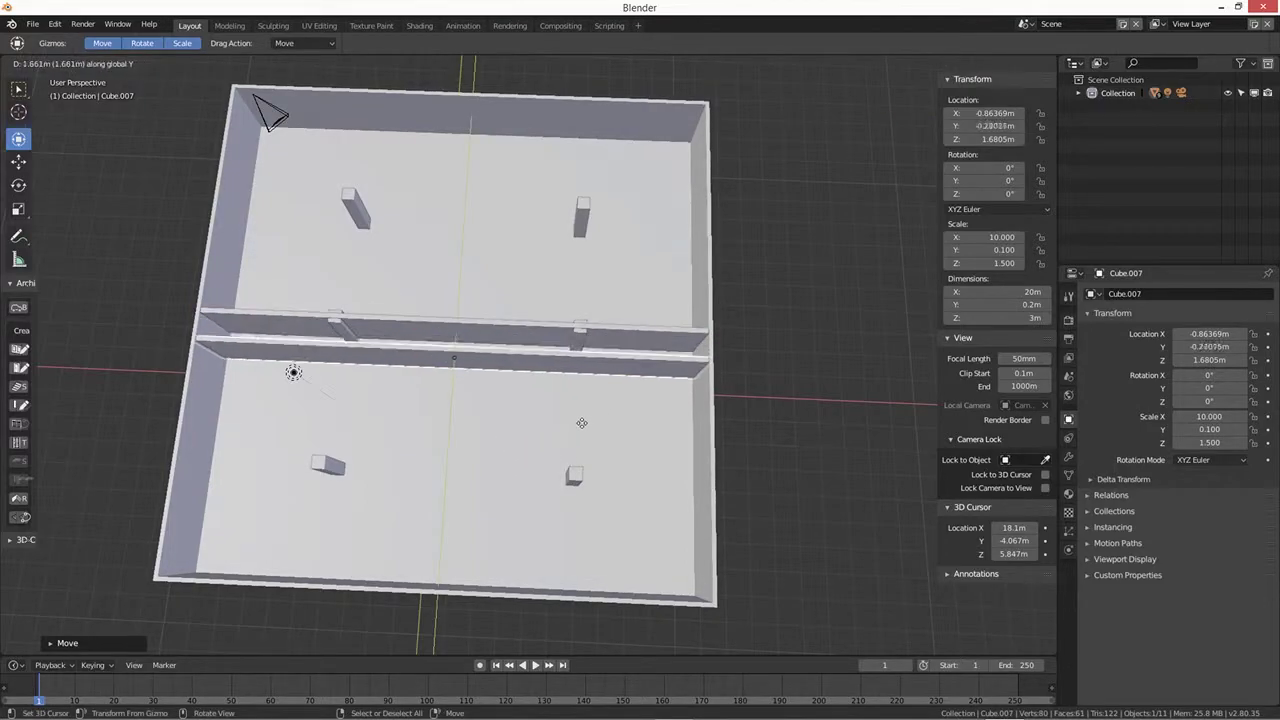
left_click(715, 341)
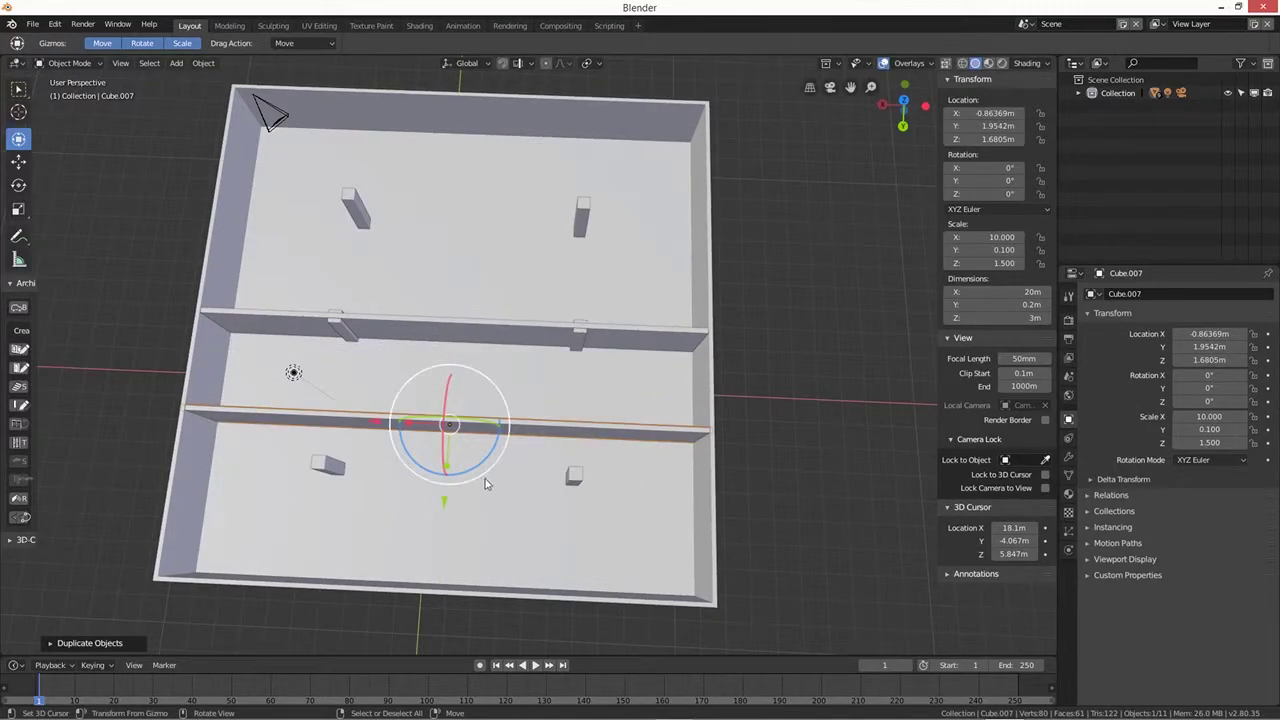
left_click_drag(485, 483, 466, 462)
left_click(985, 197)
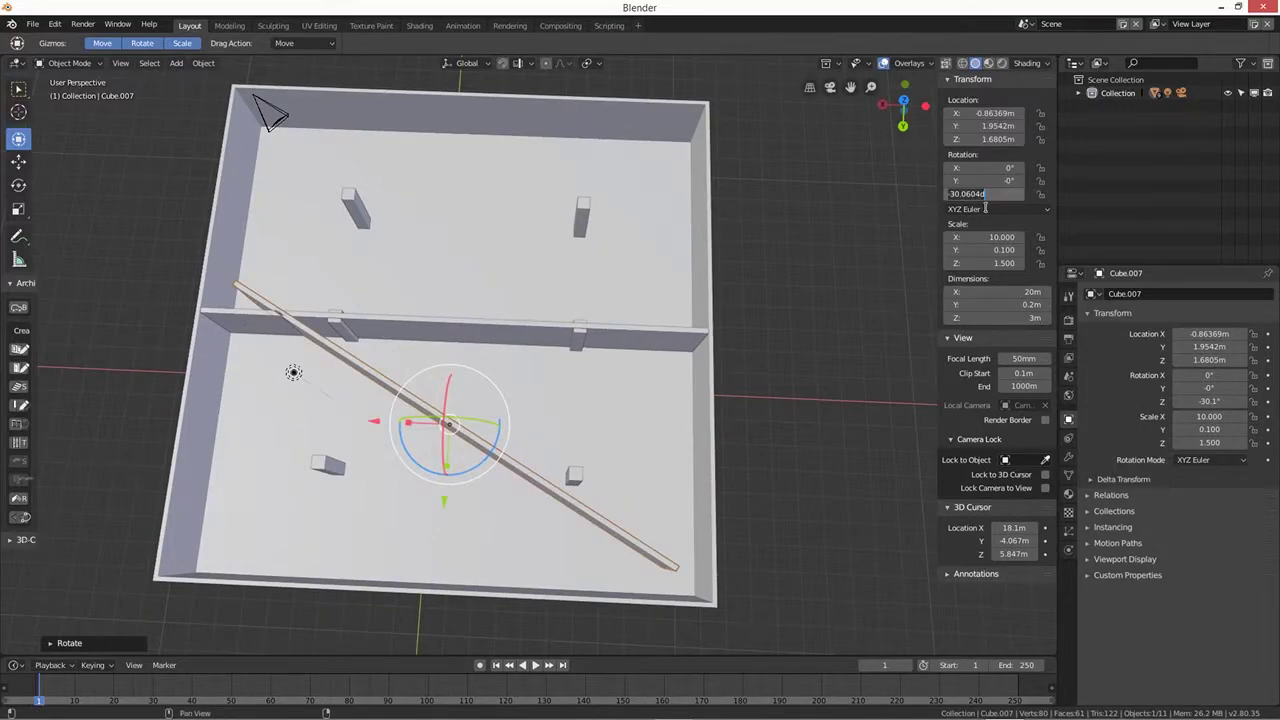
type("90")
key("Return")
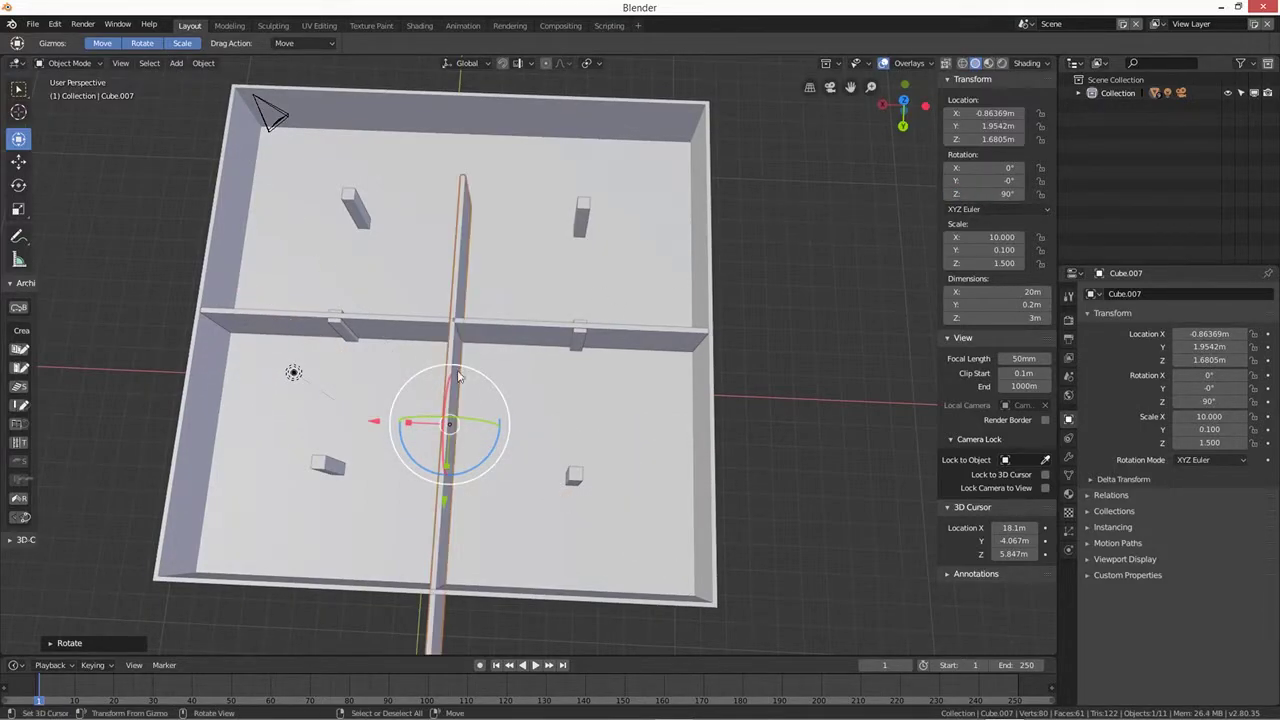
Step: Move the rotated copy along Y and set its X dimension to 10 m
key("g")
key("y")
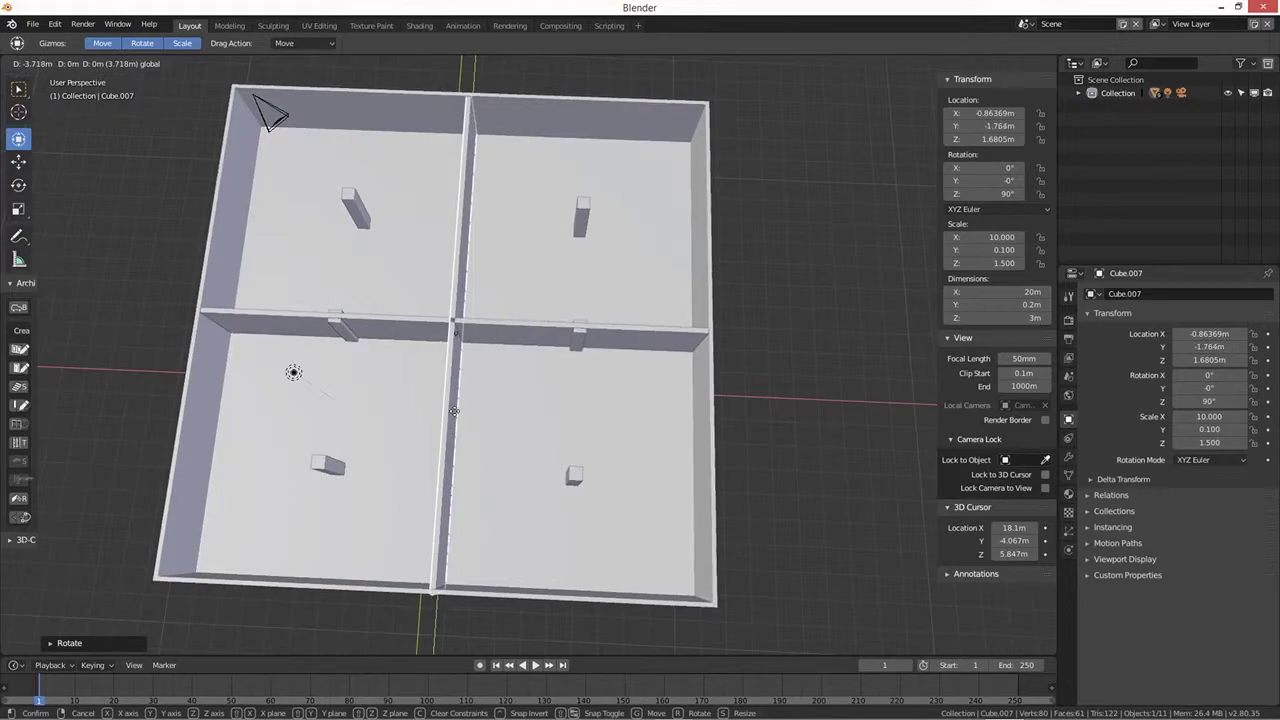
left_click(454, 412)
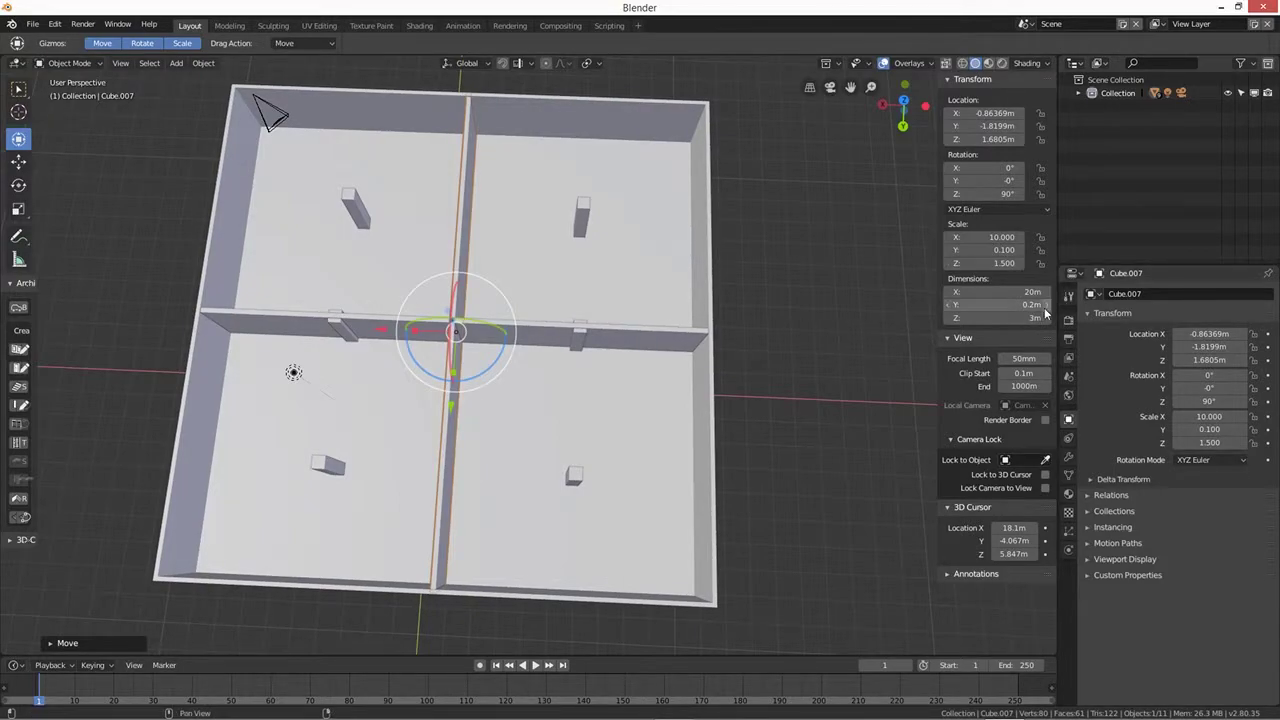
left_click(1020, 291)
type("10")
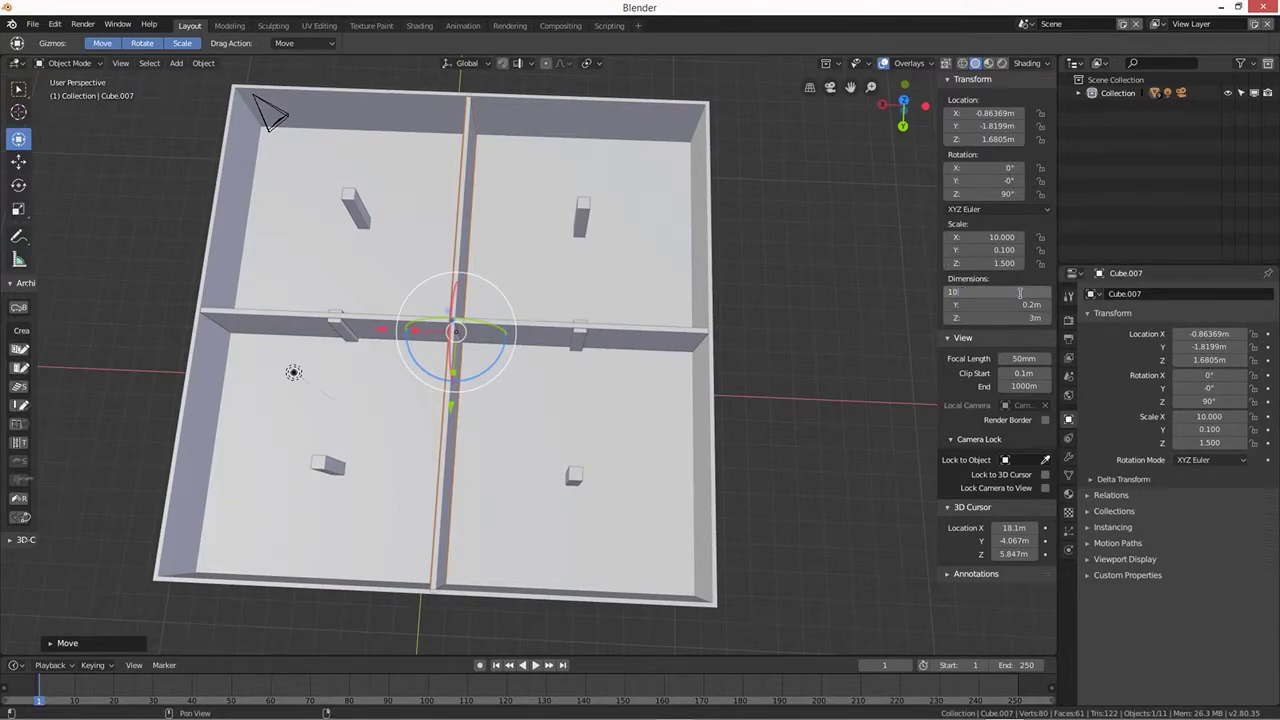
key("Return")
mouse_move(457, 421)
left_mouse_down()
mouse_move(435, 489)
mouse_move(449, 437)
left_mouse_up()
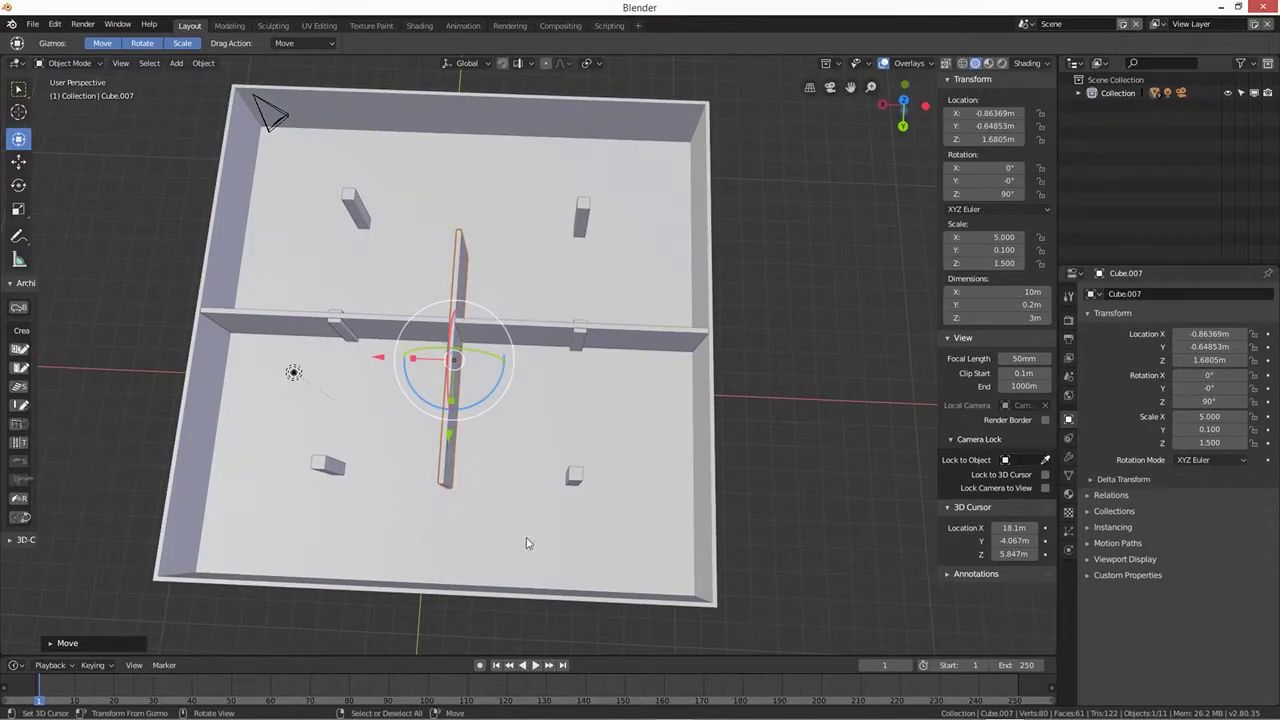
middle_click_drag(529, 544, 537, 511)
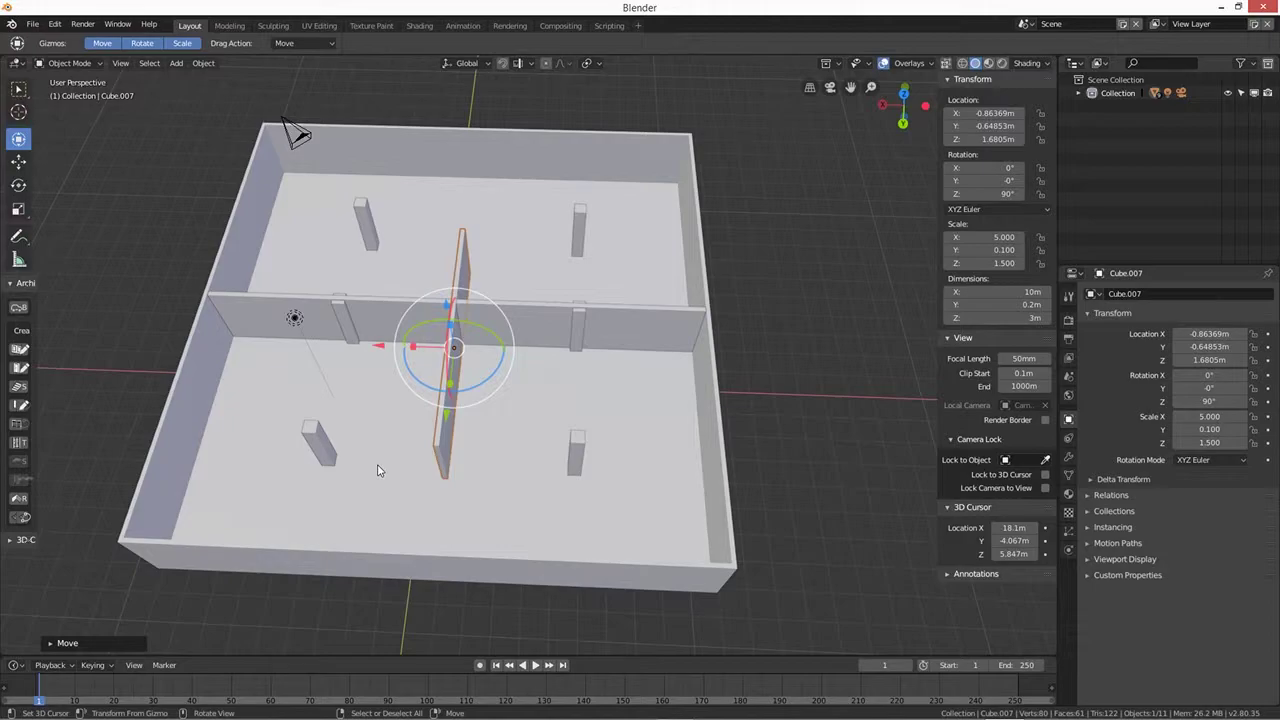
middle_click_drag(536, 427, 449, 336)
Step: Shorten the copy along X to about 5.8 m and place it at Y 3.16 m
key("s")
key("x")
left_click(440, 283)
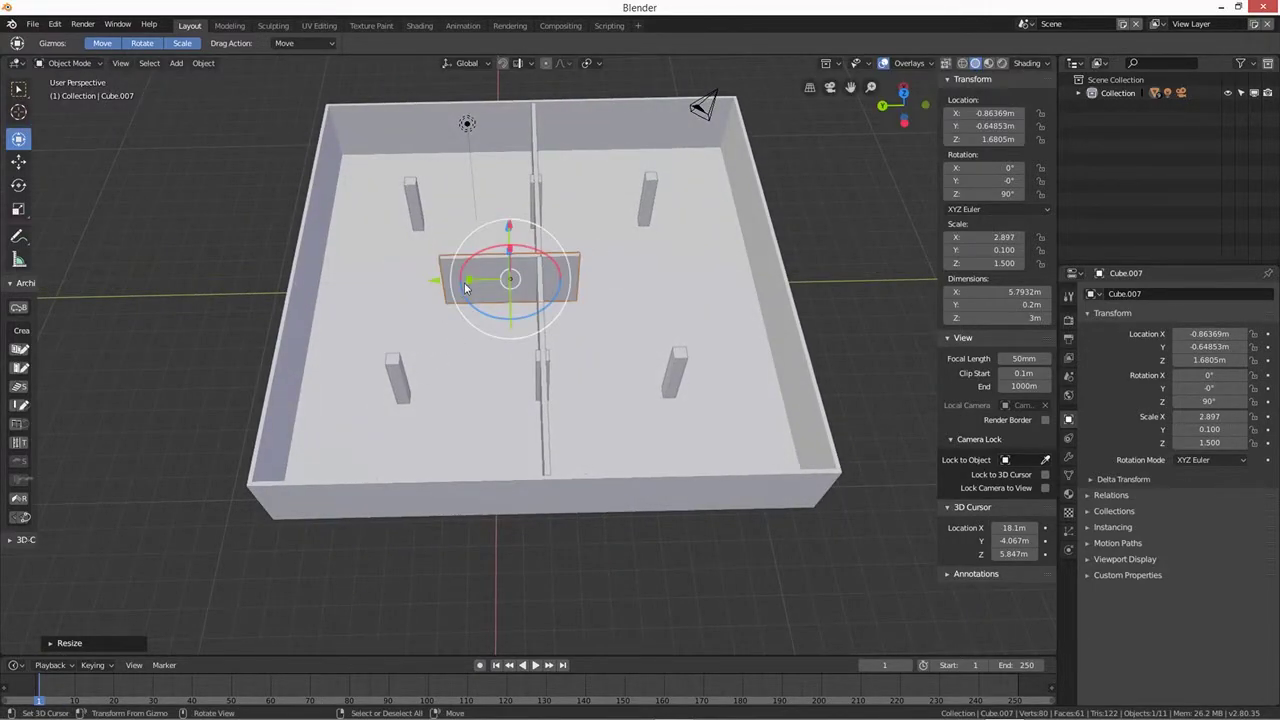
left_click_drag(440, 283, 349, 281)
middle_click_drag(349, 281, 538, 378)
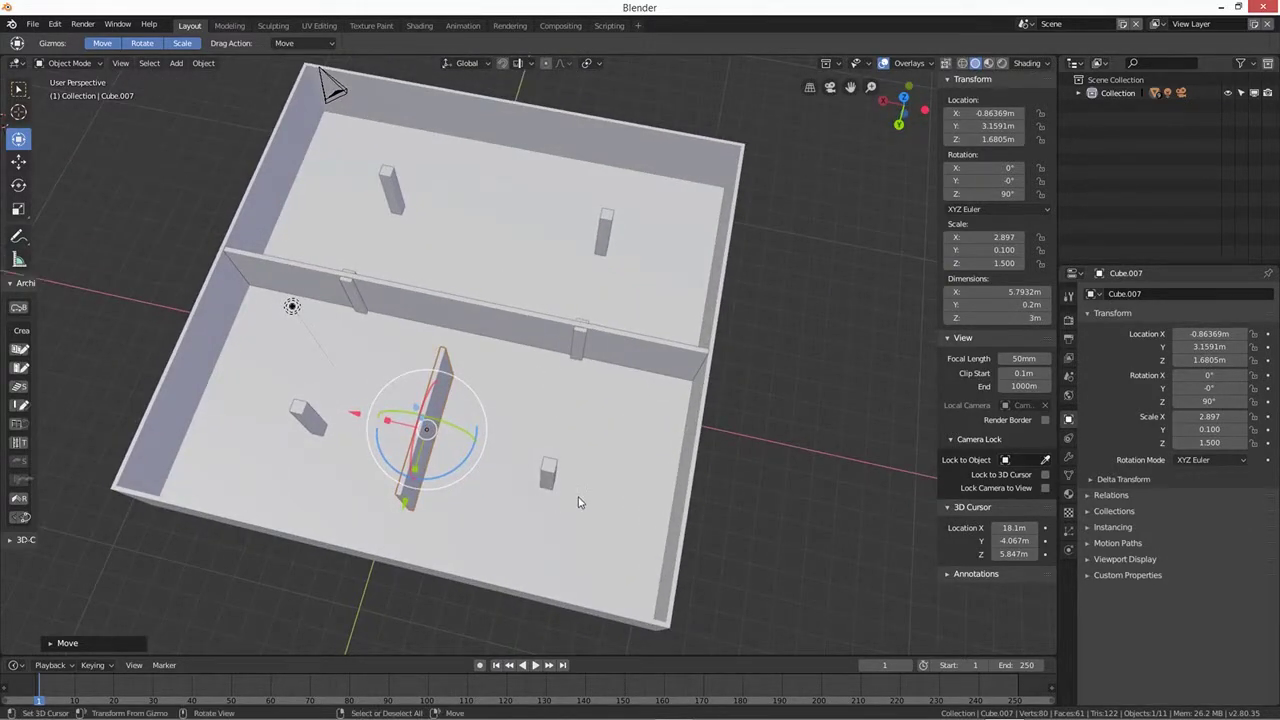
middle_click_drag(578, 502, 525, 472)
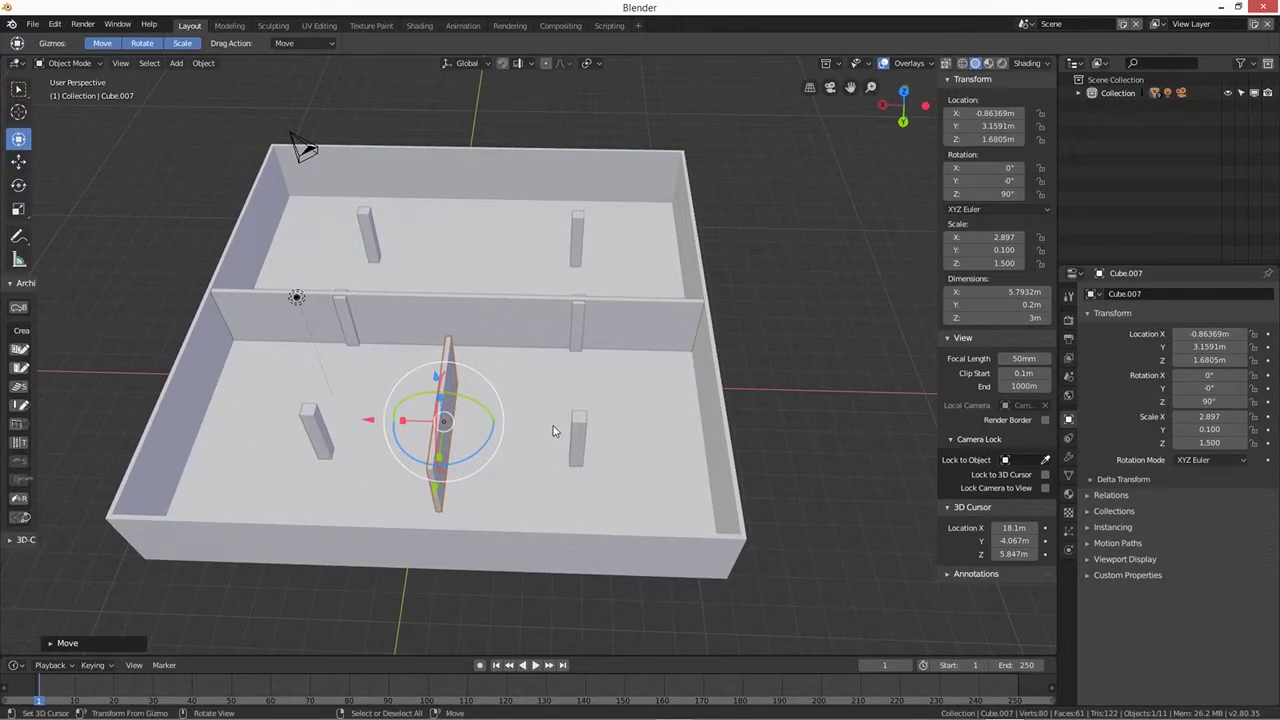
middle_click_drag(553, 432, 449, 519)
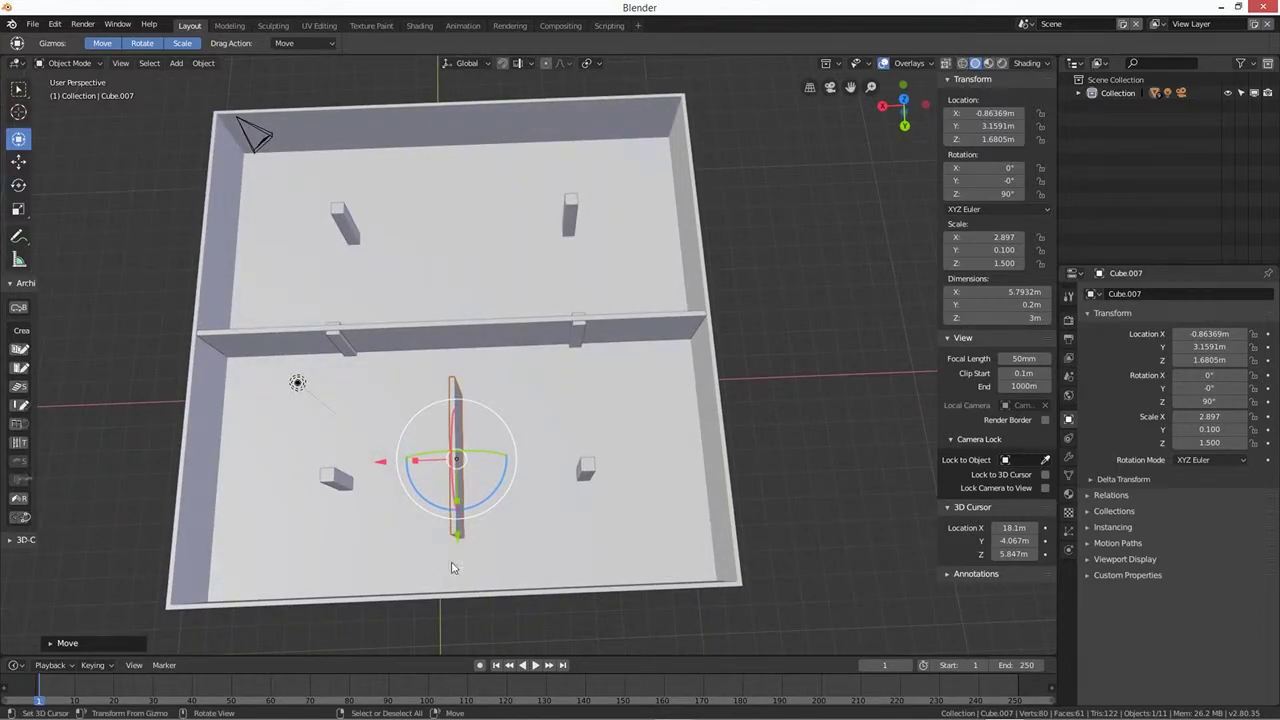
Step: Select the two small pillar blocks and move them further down the floor
left_click(590, 472)
left_click(588, 472)
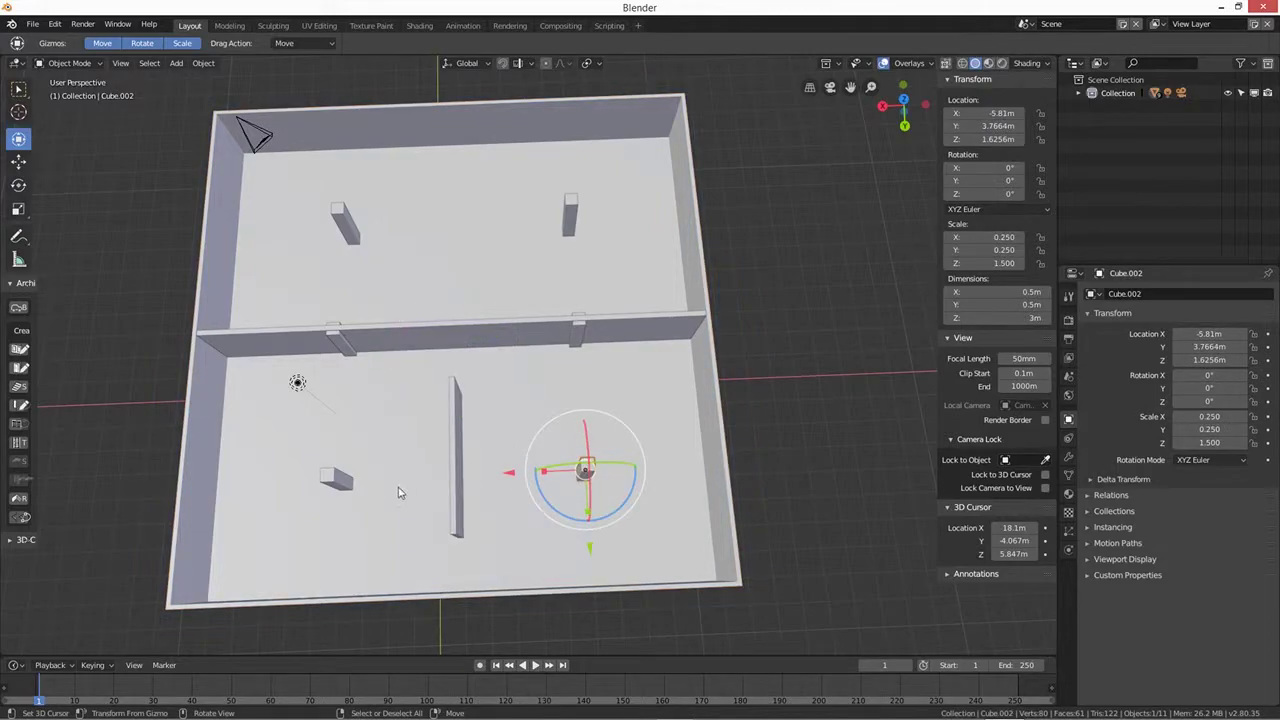
left_click(337, 479, "shift")
key("g")
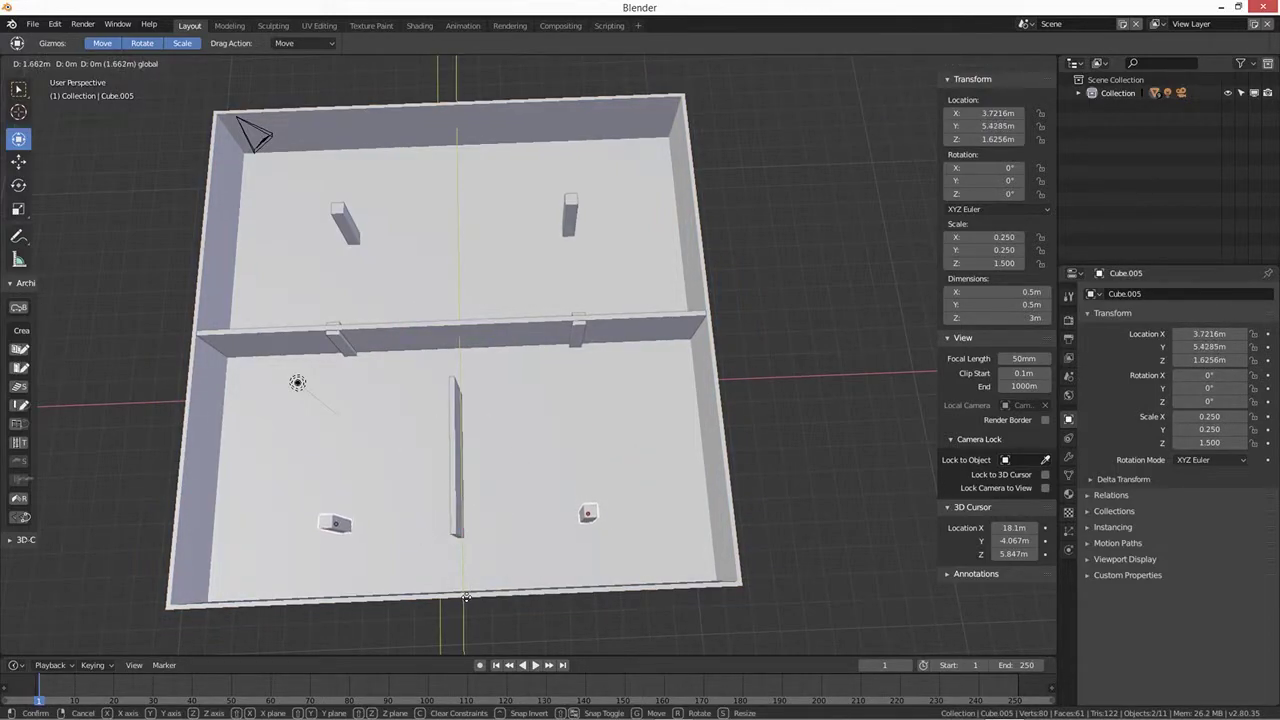
left_click(466, 604)
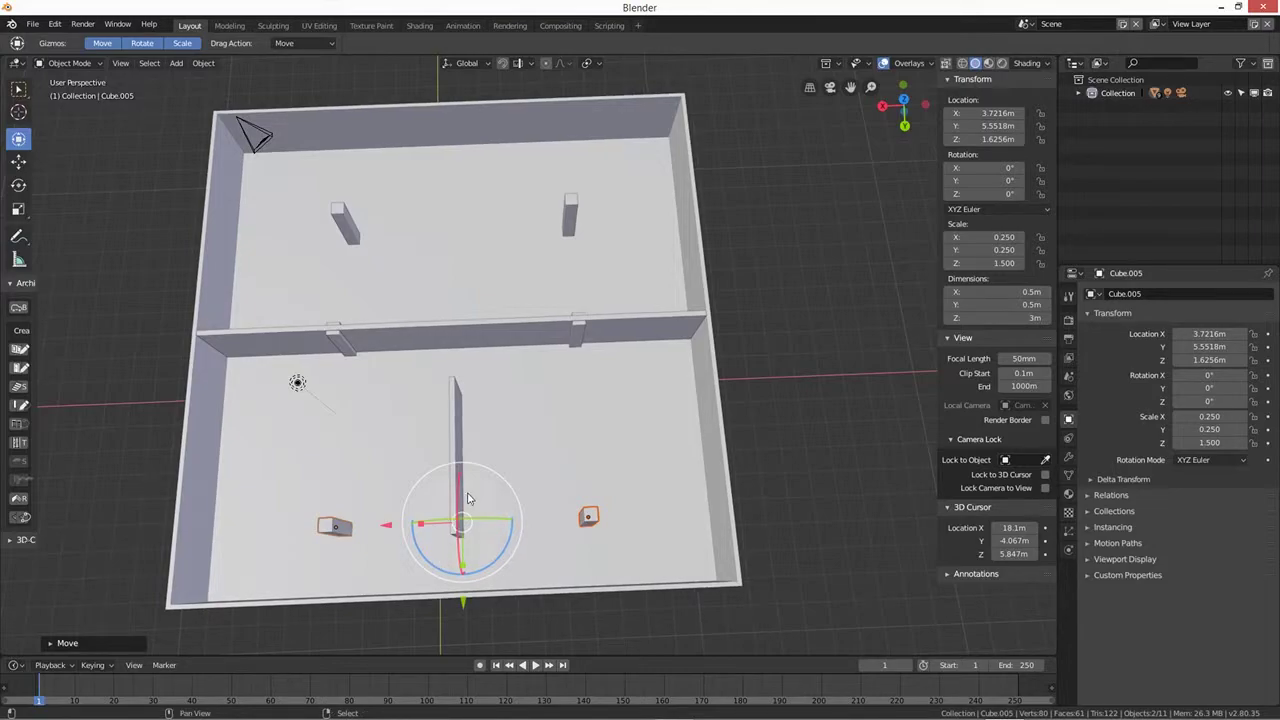
Step: Duplicate both pillars along Y so the room has four columns
key("shift+d")
key("y")
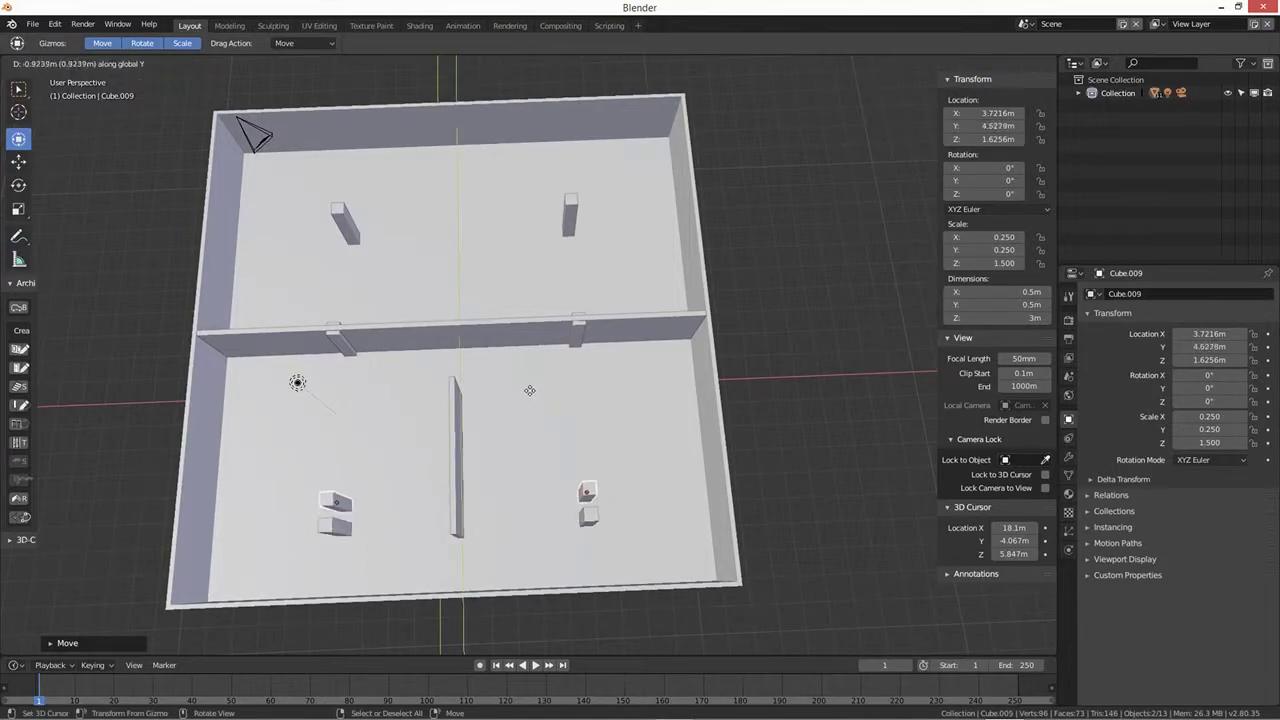
left_click(524, 318)
middle_click_drag(567, 527, 410, 437)
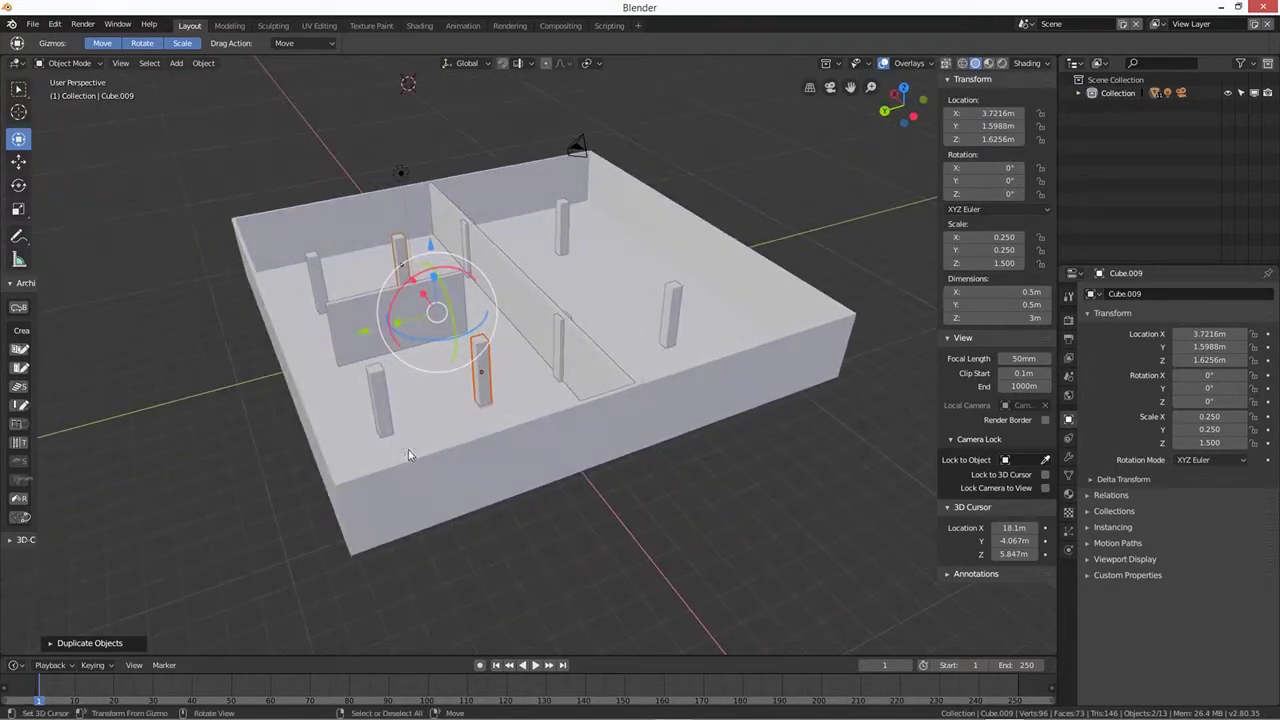
Step: Inspect the pillars up close and switch the viewport to Material Preview
scroll(408, 428, "up", 4)
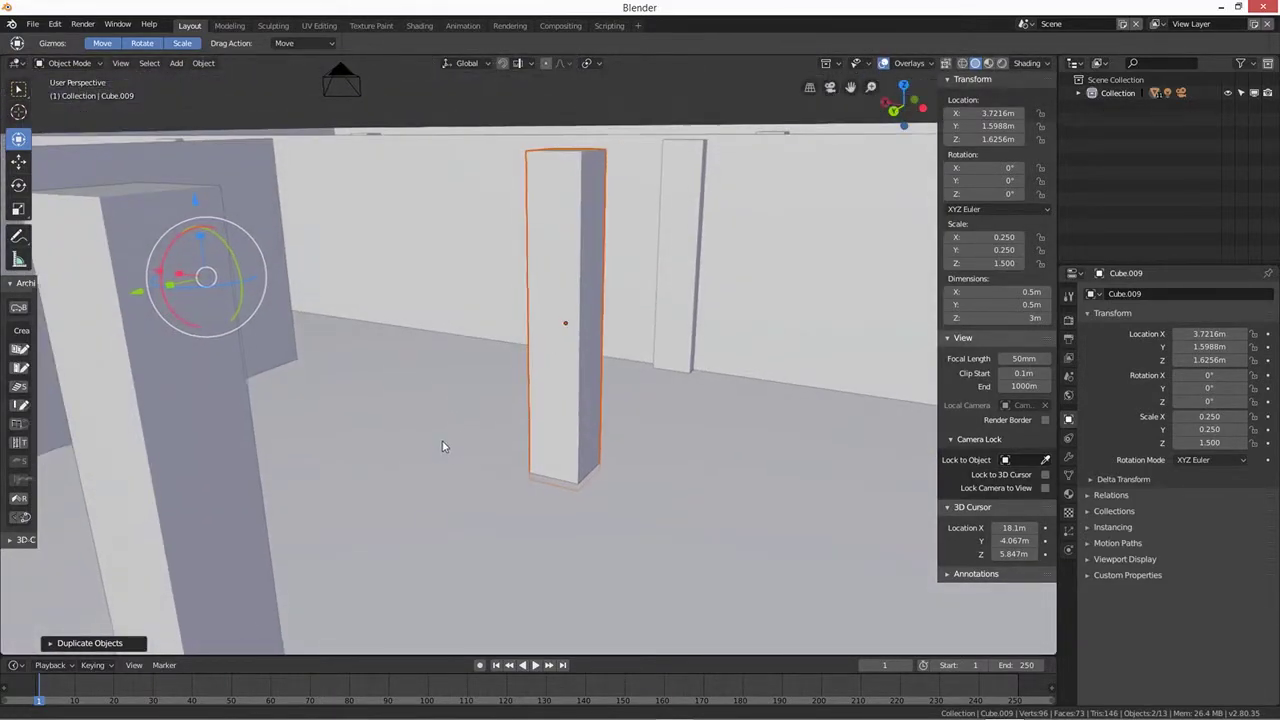
middle_click_drag(443, 447, 454, 380)
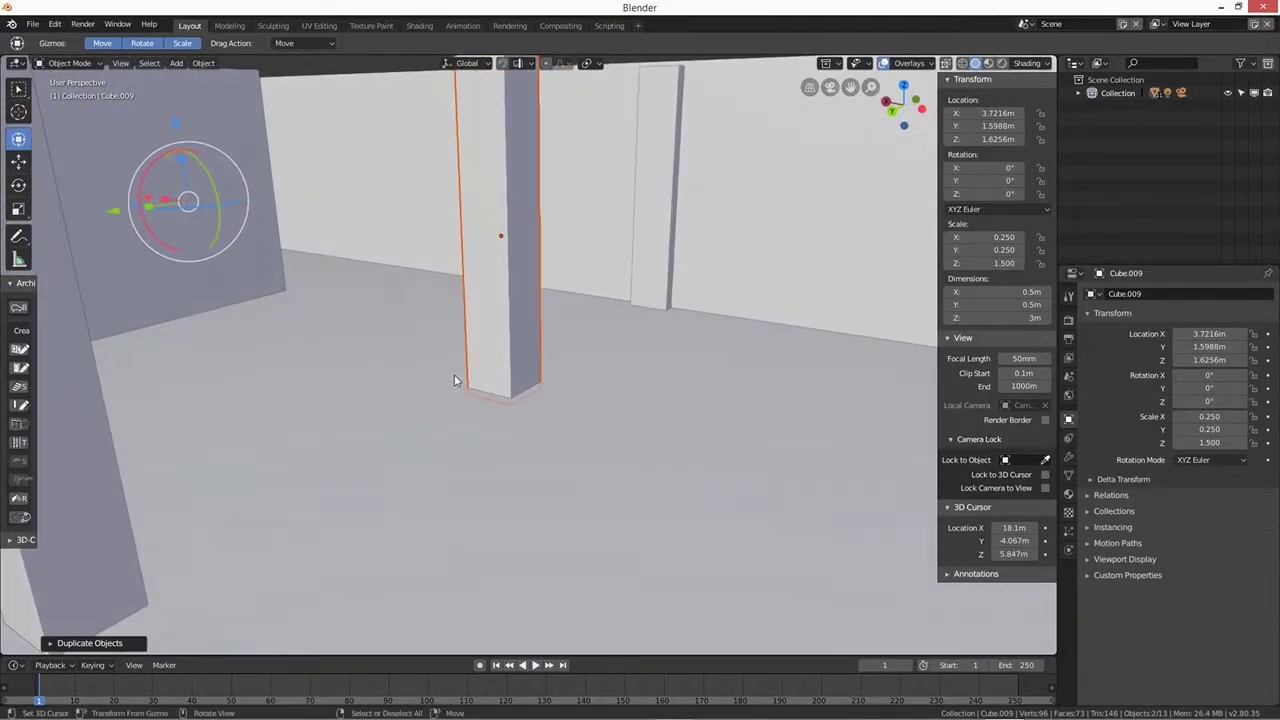
scroll(438, 358, "down", 3)
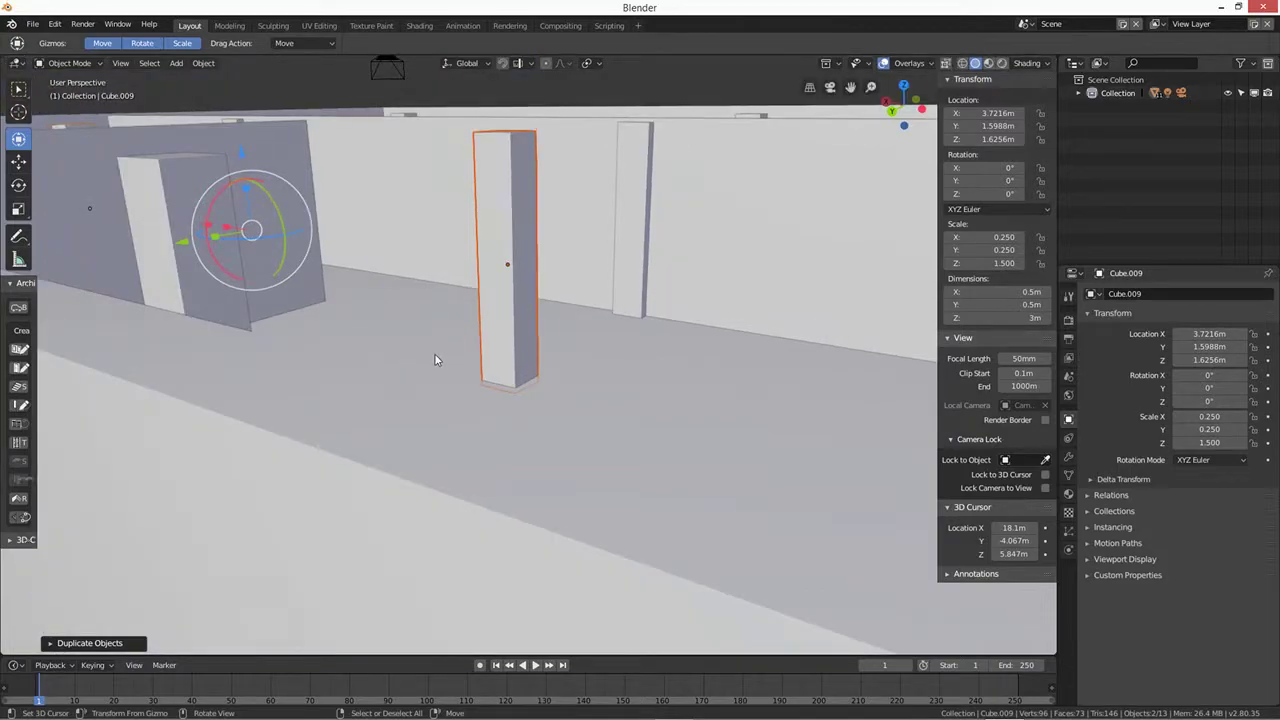
scroll(435, 360, "up", 4)
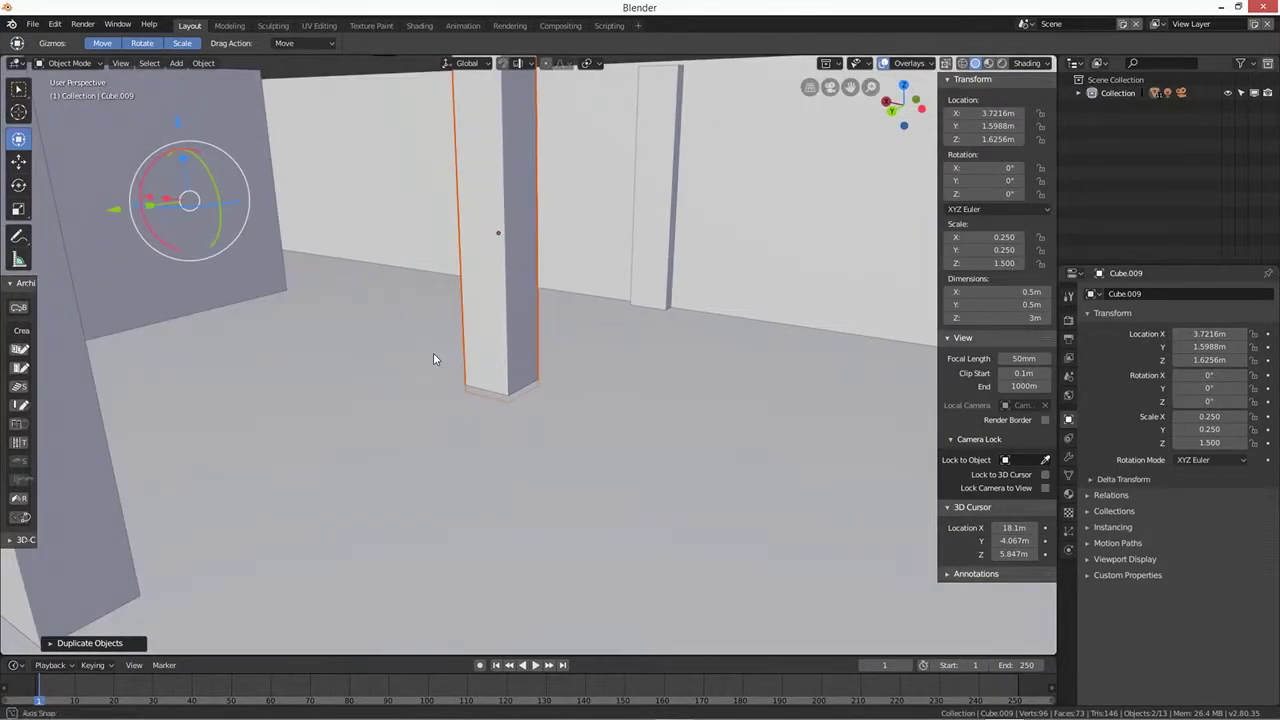
mouse_move(434, 357)
middle_mouse_down()
mouse_move(405, 358)
mouse_move(403, 346)
mouse_move(563, 397)
middle_mouse_up()
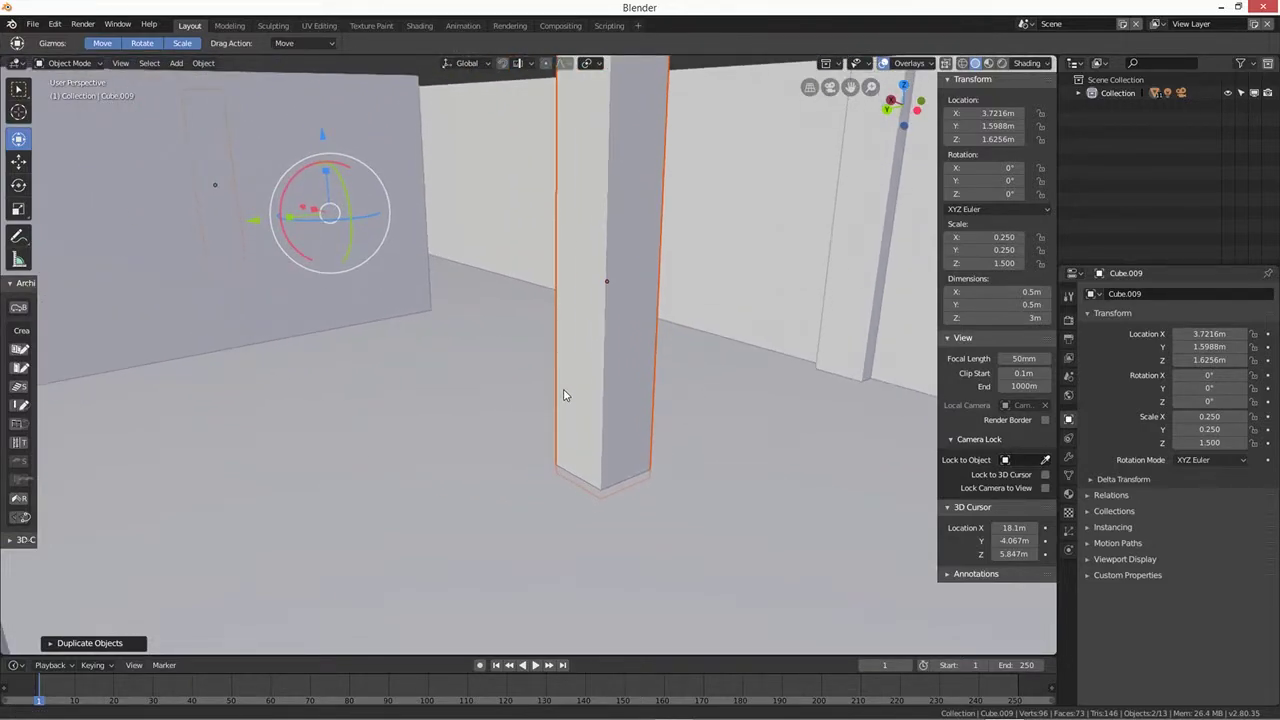
left_click(988, 64)
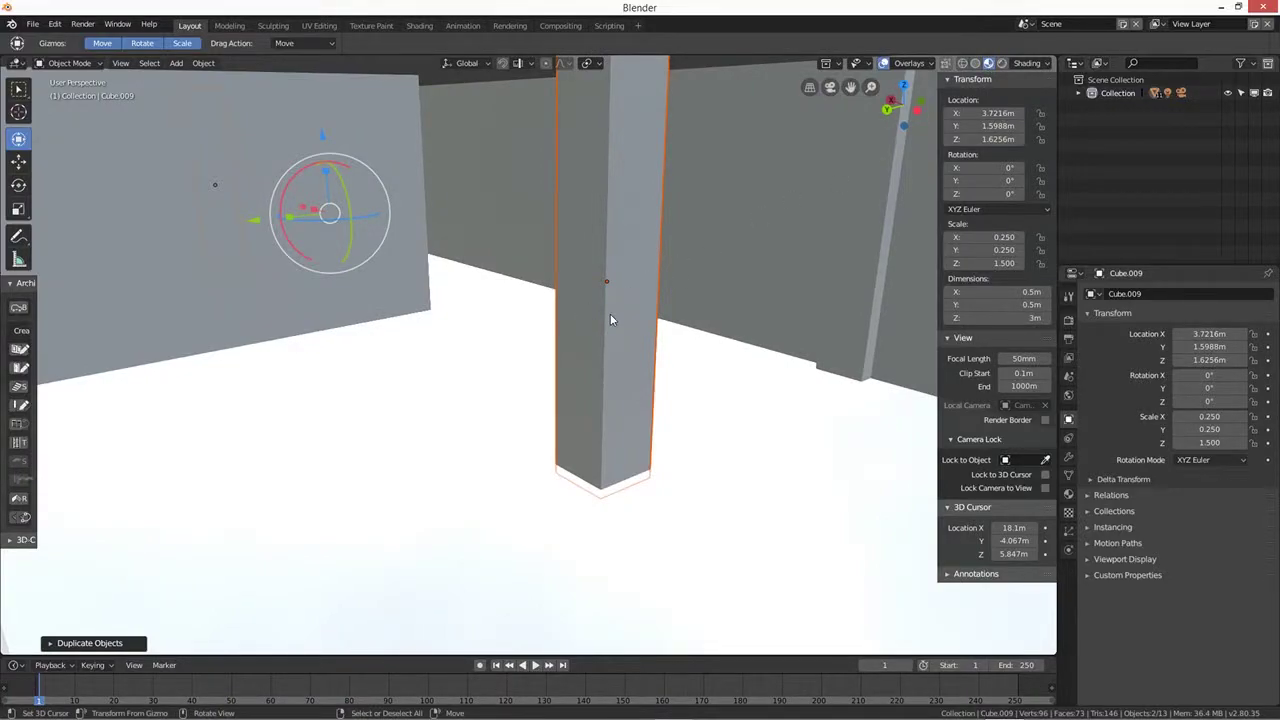
Step: Frame pillar Cube.008 and switch to Rendered shading to see lighting and shadows
mouse_move(694, 340)
middle_mouse_down()
mouse_move(646, 351)
mouse_move(685, 348)
middle_mouse_up()
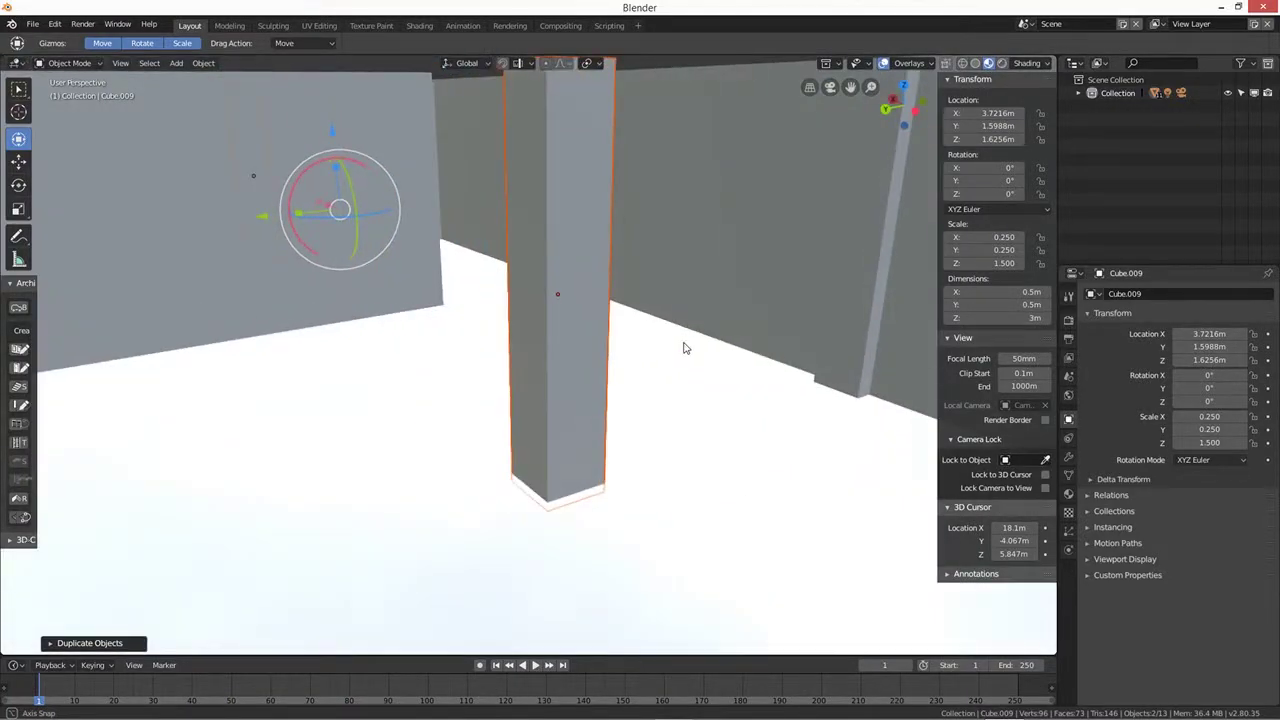
scroll(670, 335, "down", 10)
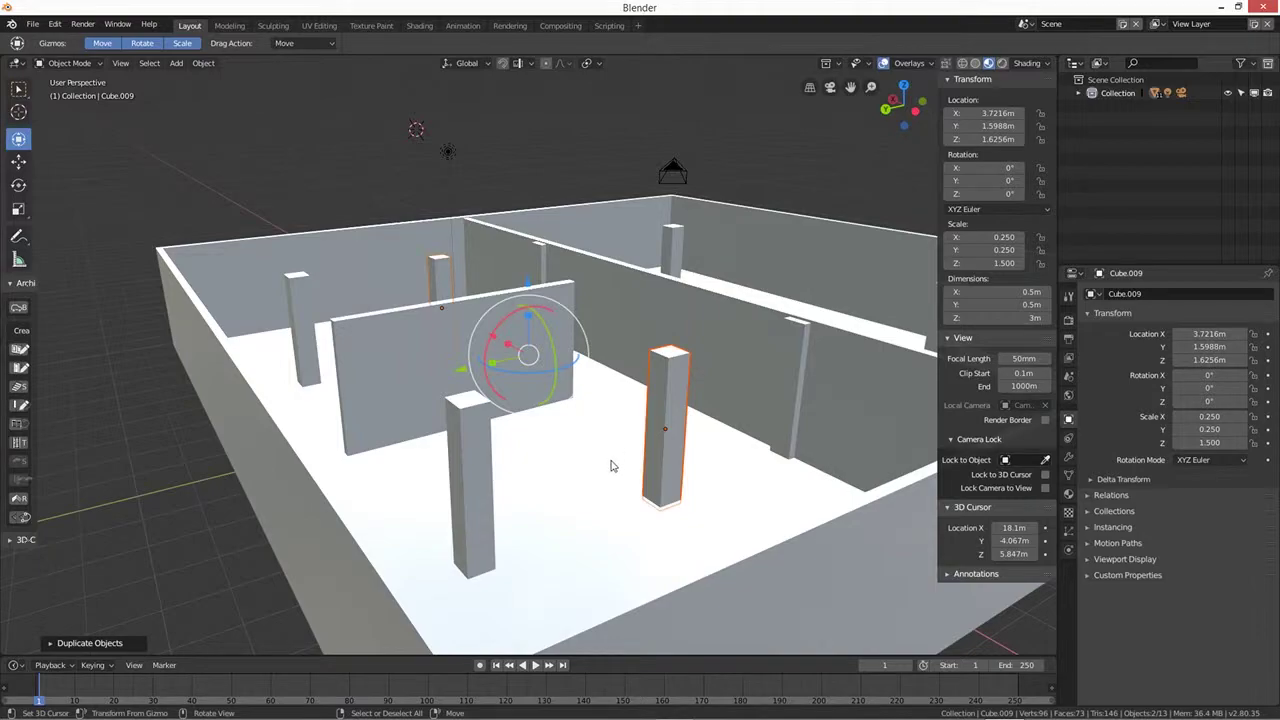
scroll(606, 477, "up", 8)
middle_click_drag(606, 477, 810, 430)
left_click(865, 382)
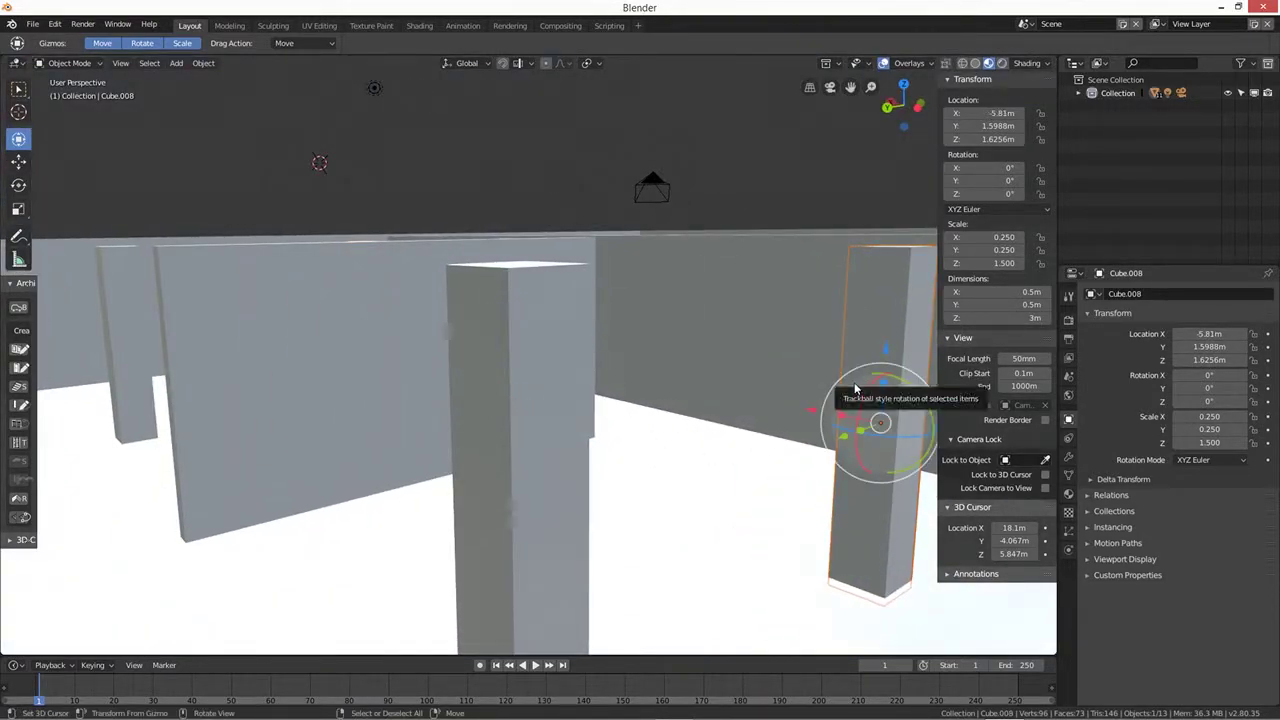
key("KP_Decimal")
middle_click_drag(634, 434, 827, 600)
middle_click_drag(420, 409, 495, 445)
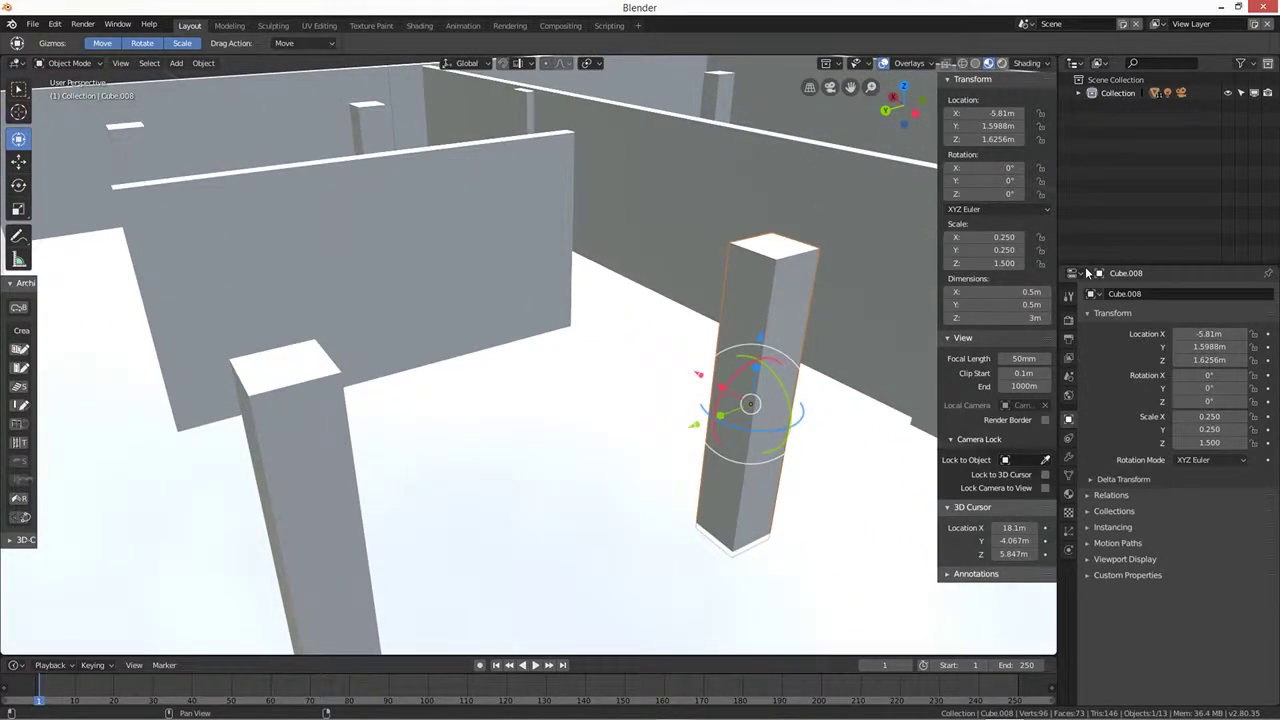
left_click(1003, 63)
Step: Select the light and move it over one half of the room
scroll(543, 420, "down", 5)
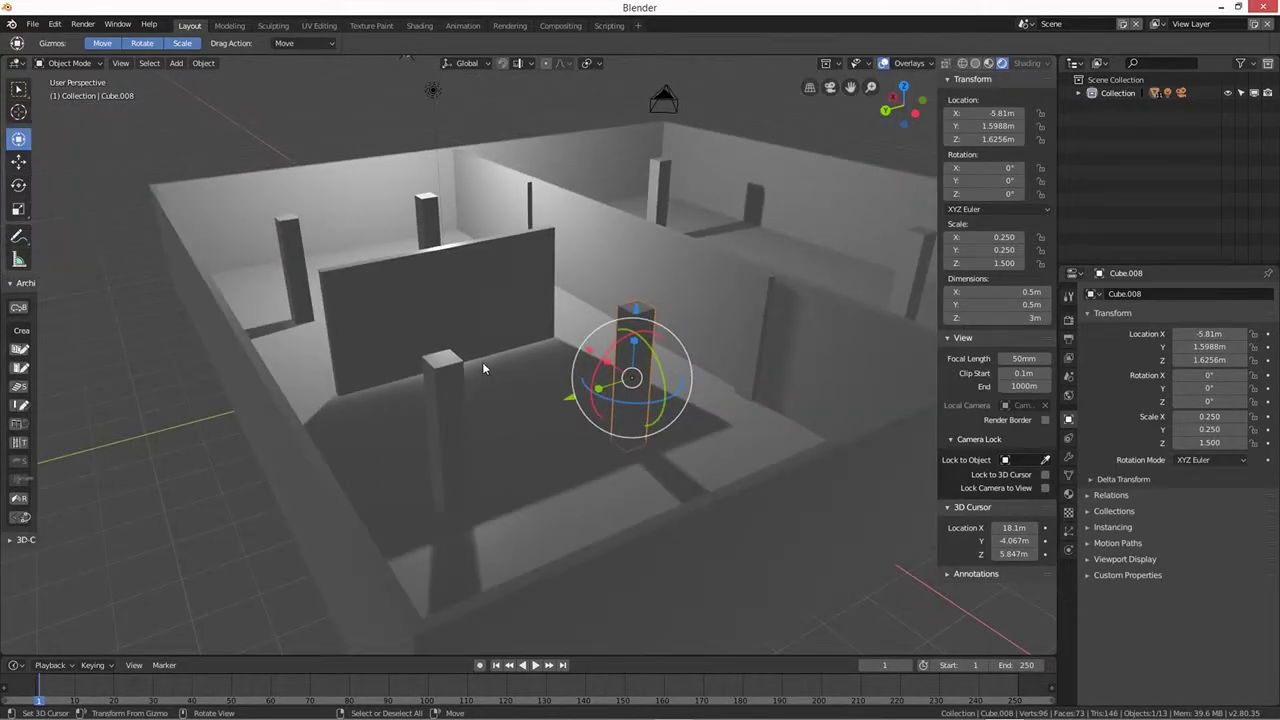
middle_click_drag(482, 362, 564, 384)
scroll(445, 395, "down", 3)
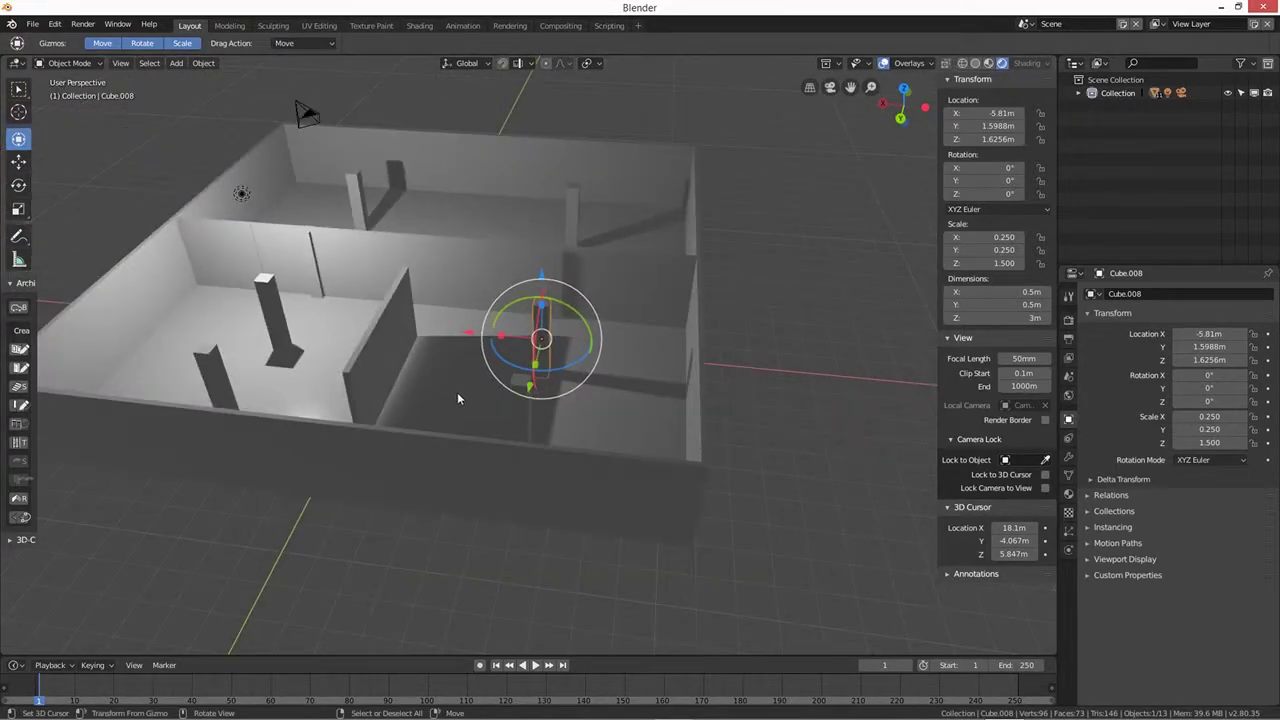
right_click(240, 195, "shift")
left_click(240, 194)
key("g")
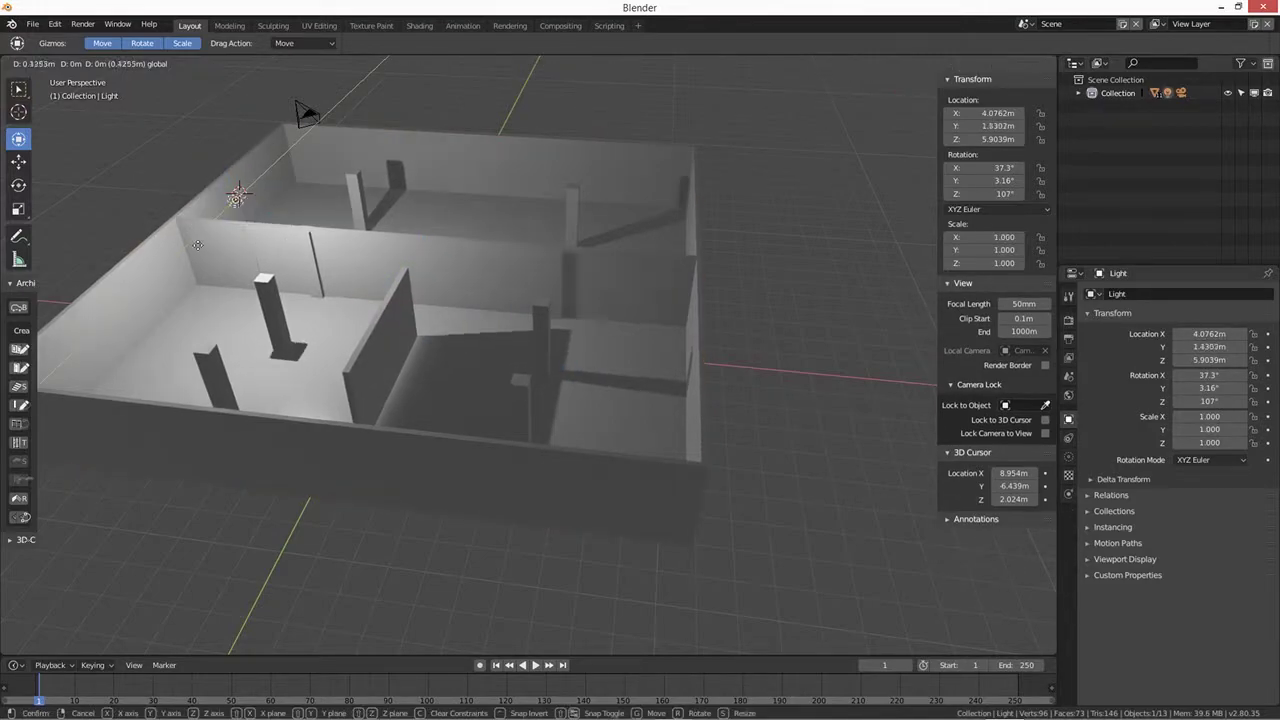
left_click(165, 277)
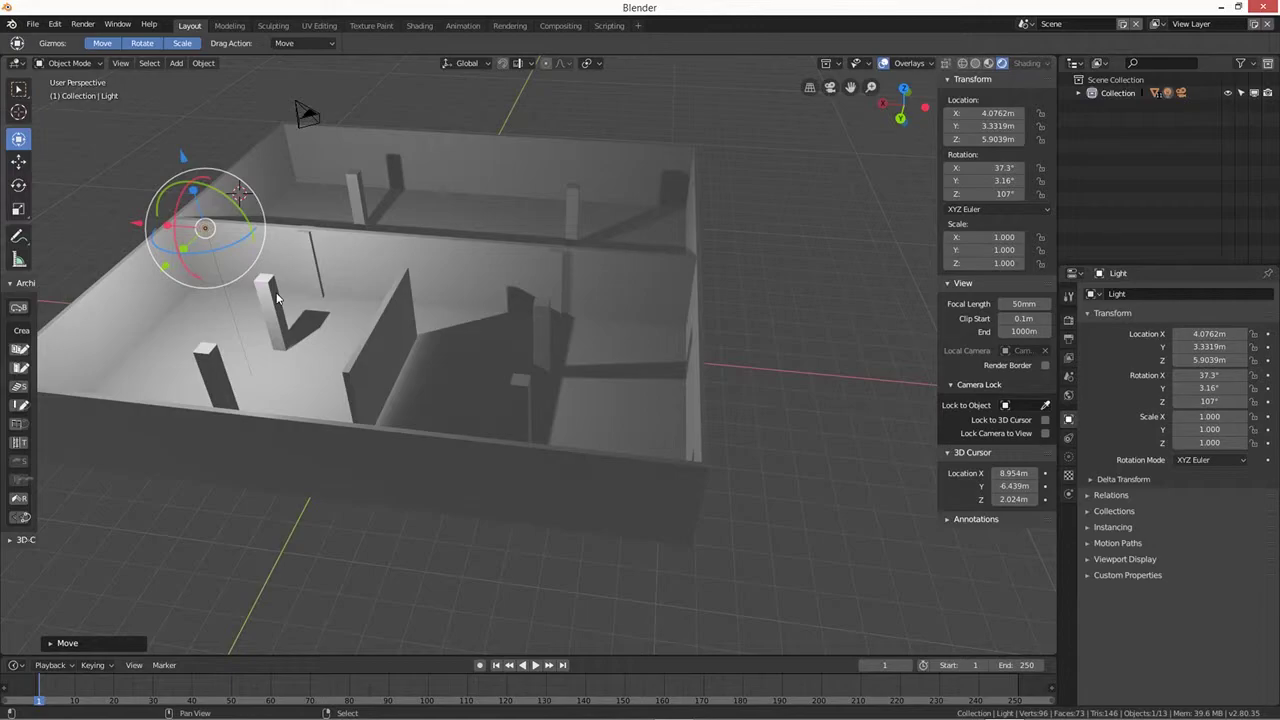
Step: Copy the light along X over the other half and lower both lights, the original to 2.8264 m
key("shift+d")
key("x")
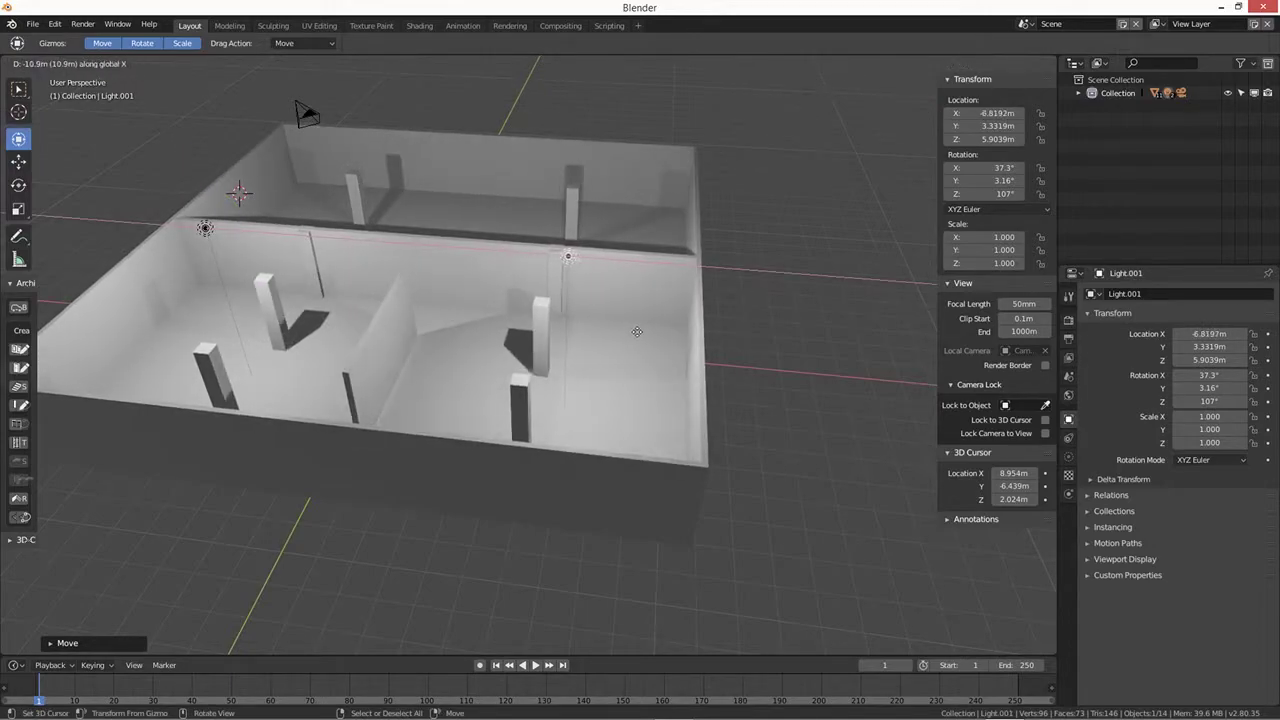
left_click(631, 329)
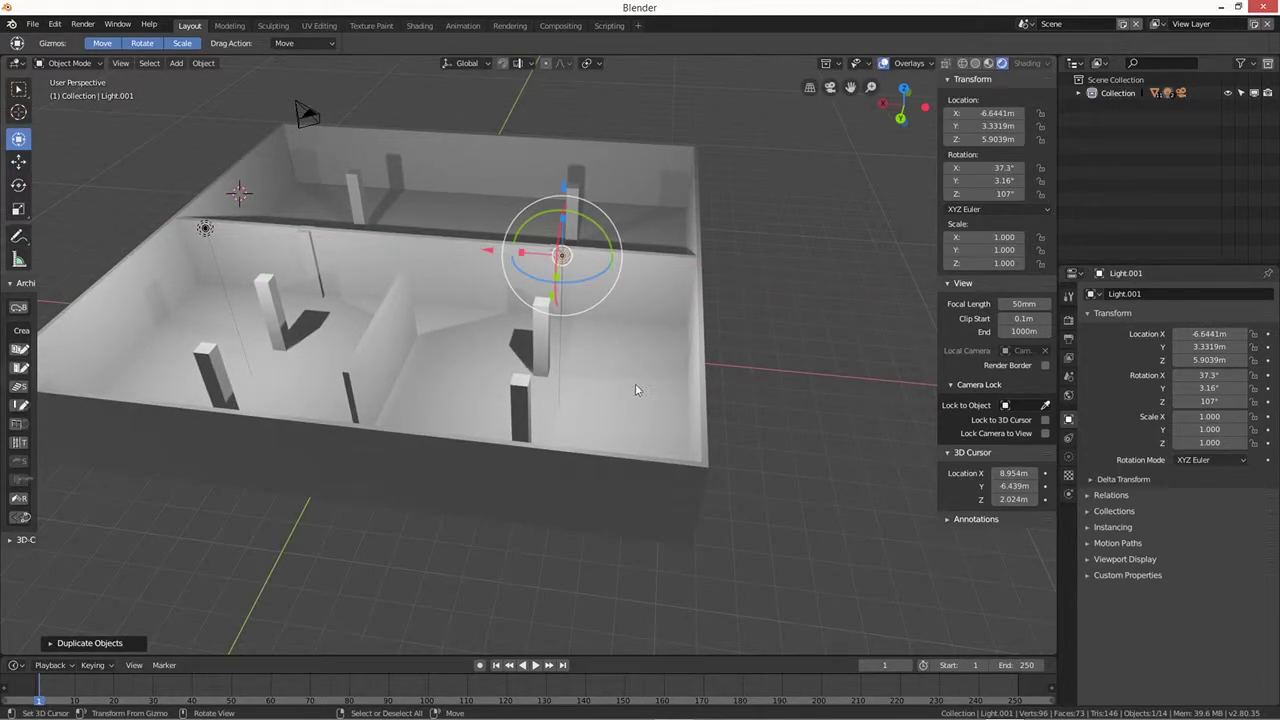
middle_click_drag(634, 314, 526, 372)
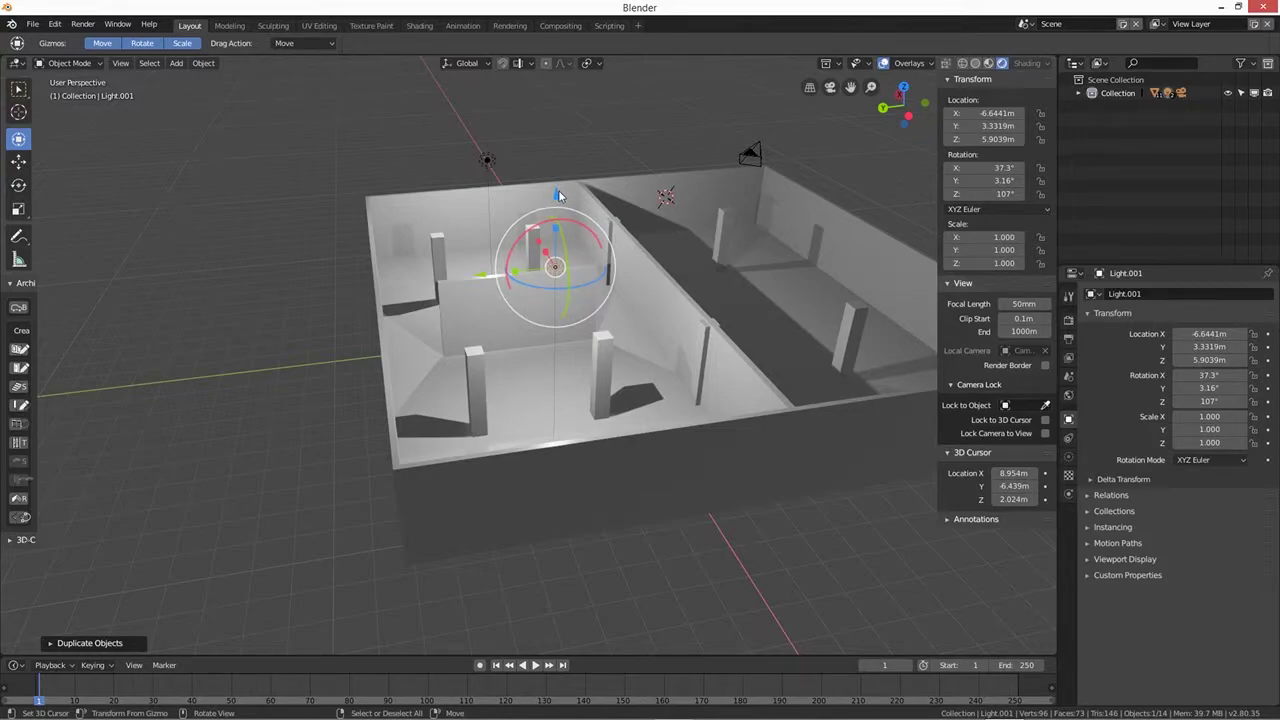
left_click_drag(559, 196, 561, 282)
left_click(487, 161)
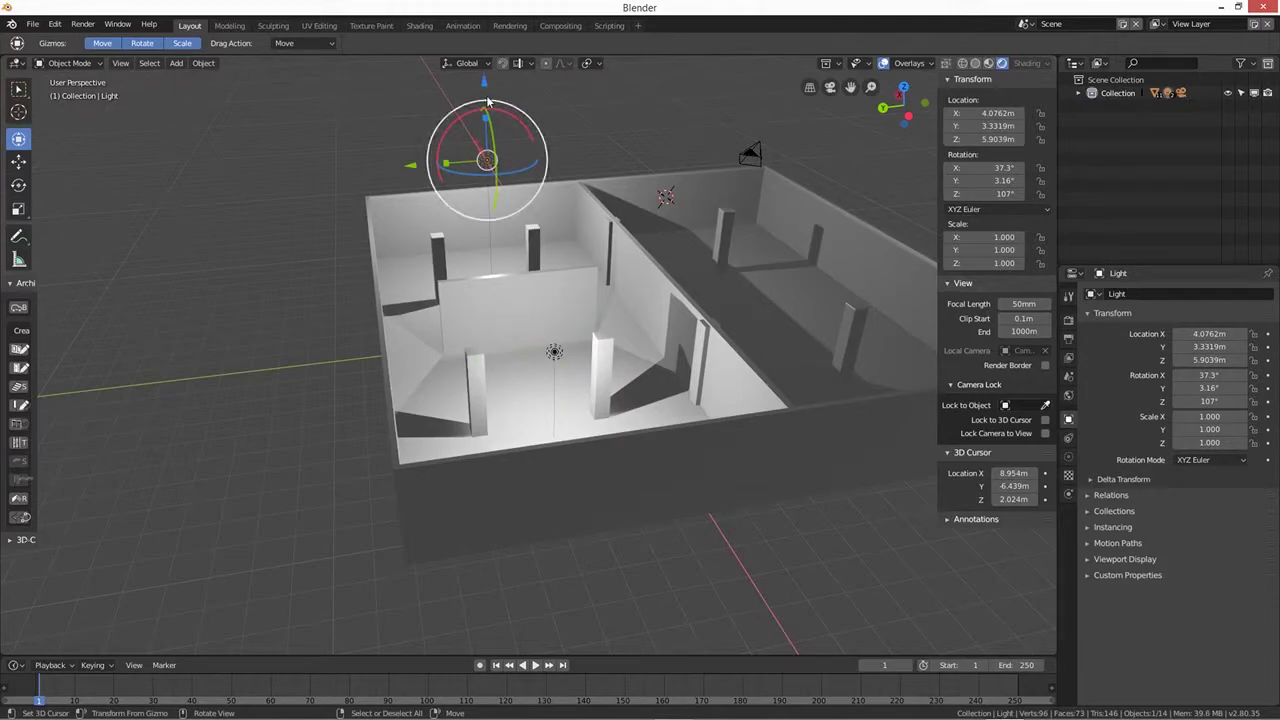
left_click_drag(486, 86, 488, 160)
middle_click_drag(488, 210, 679, 228)
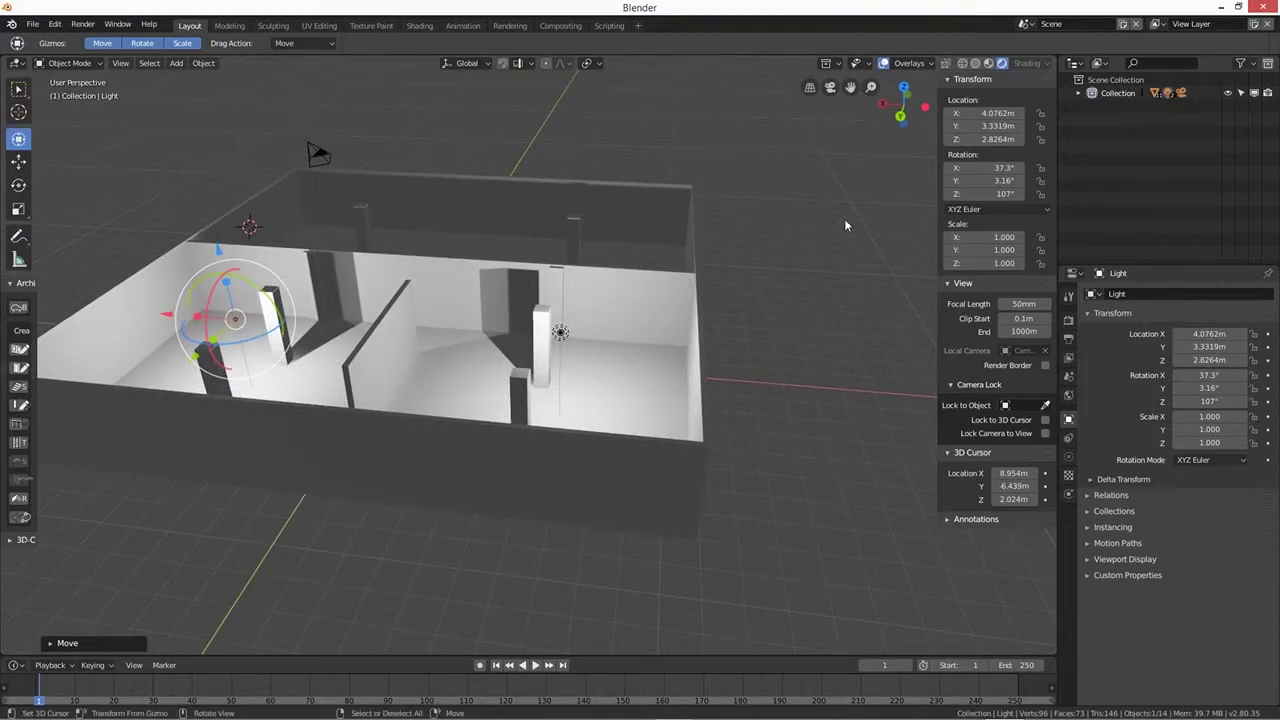
Step: Try Sun, Area and Spot types, keep the light as Point, and return to Solid shading
left_click(1068, 456)
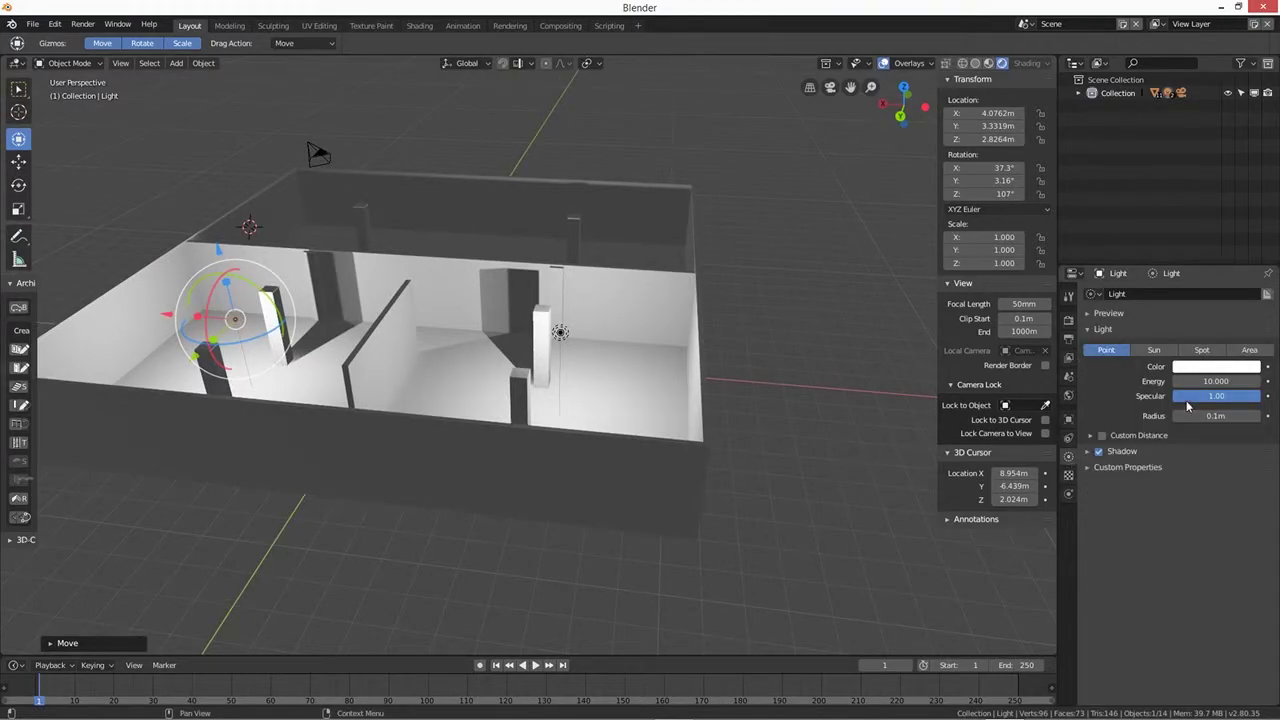
left_click(1158, 352)
left_click(1249, 351)
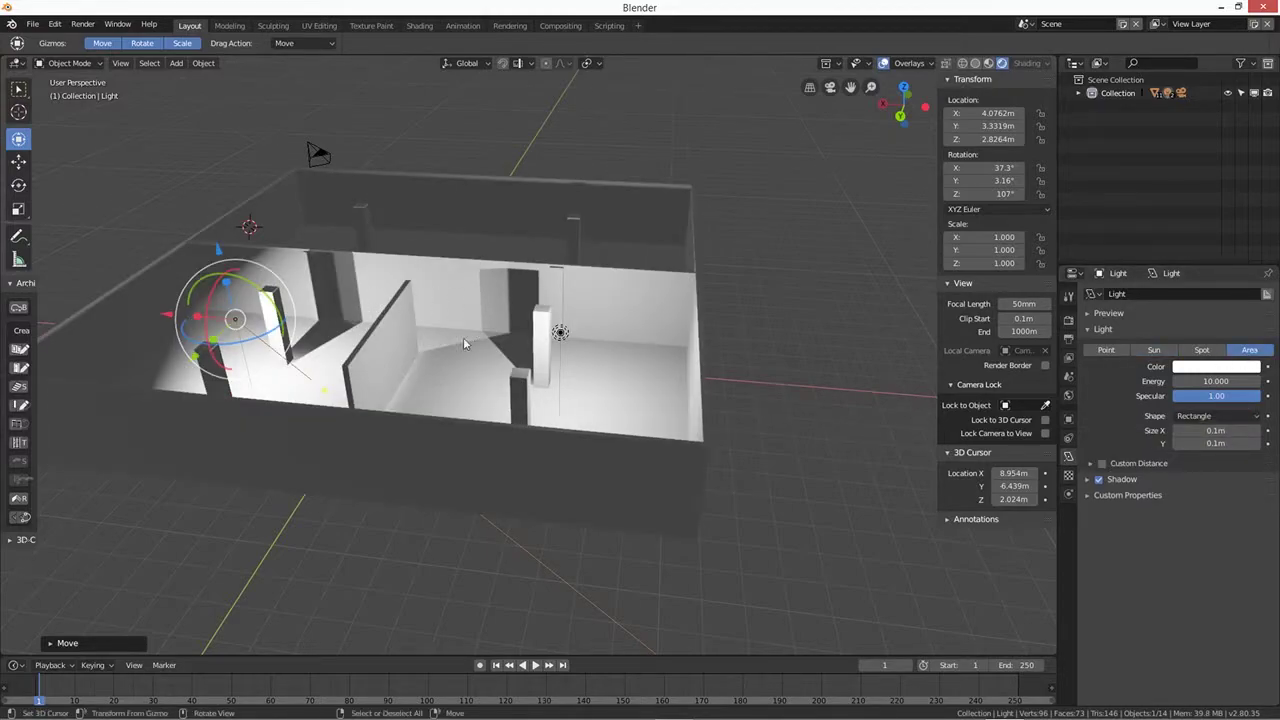
left_click(1202, 350)
left_click(1104, 352)
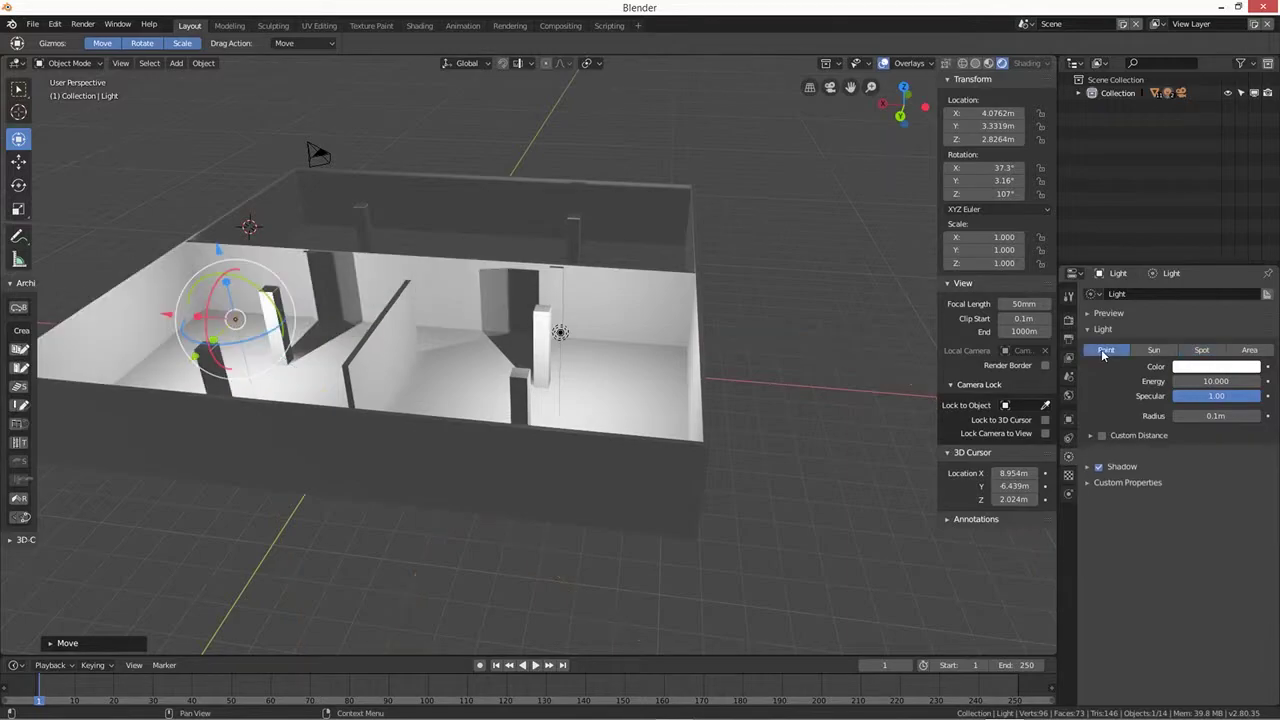
middle_click_drag(612, 398, 509, 407)
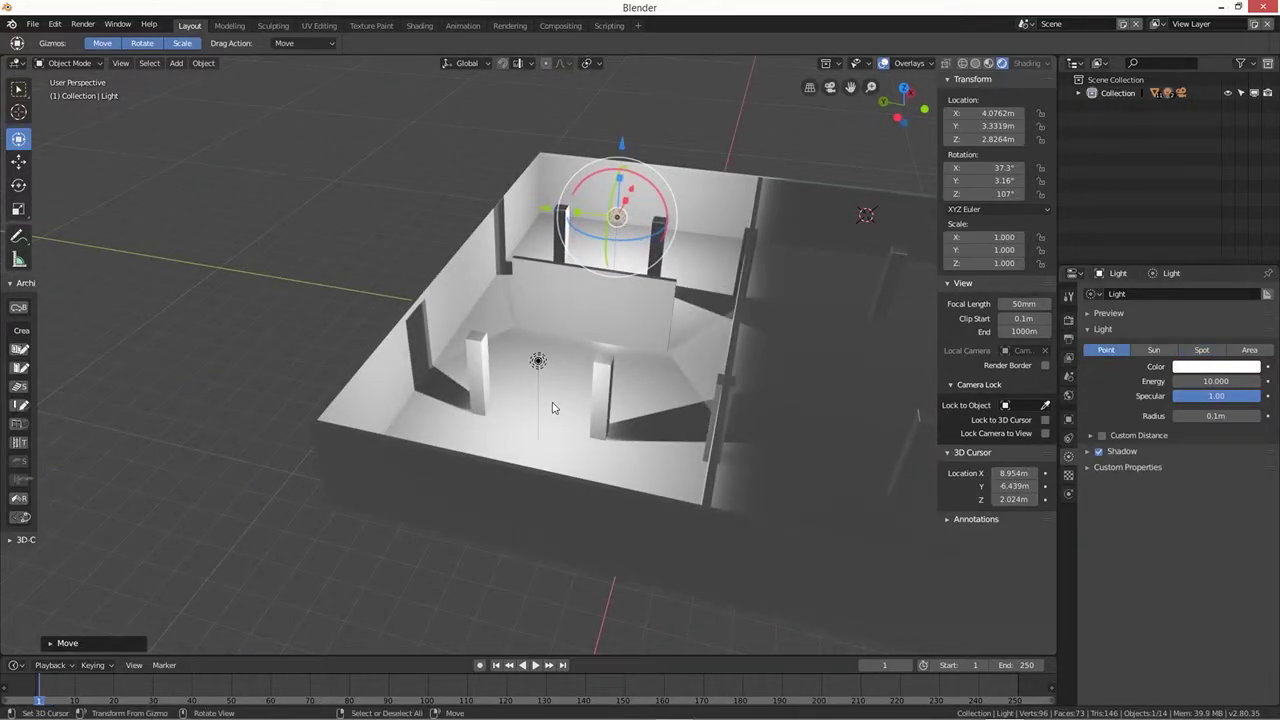
middle_click_drag(486, 404, 622, 426)
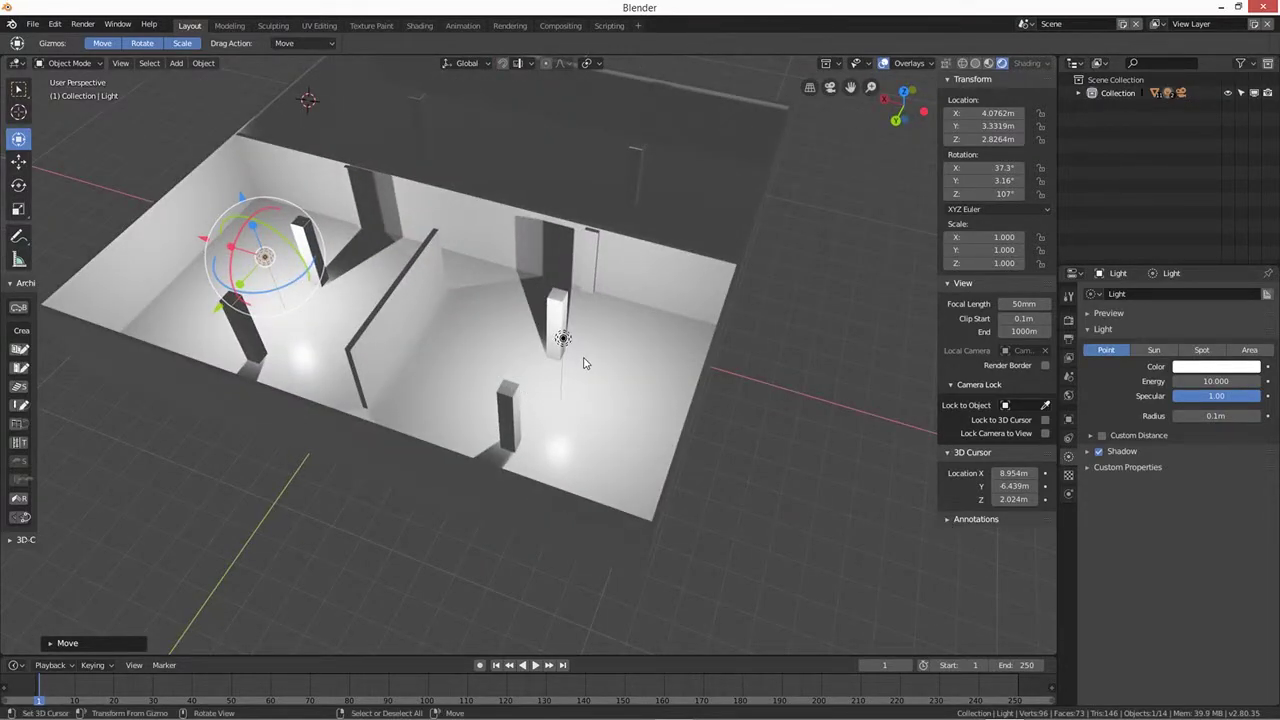
left_click(975, 63)
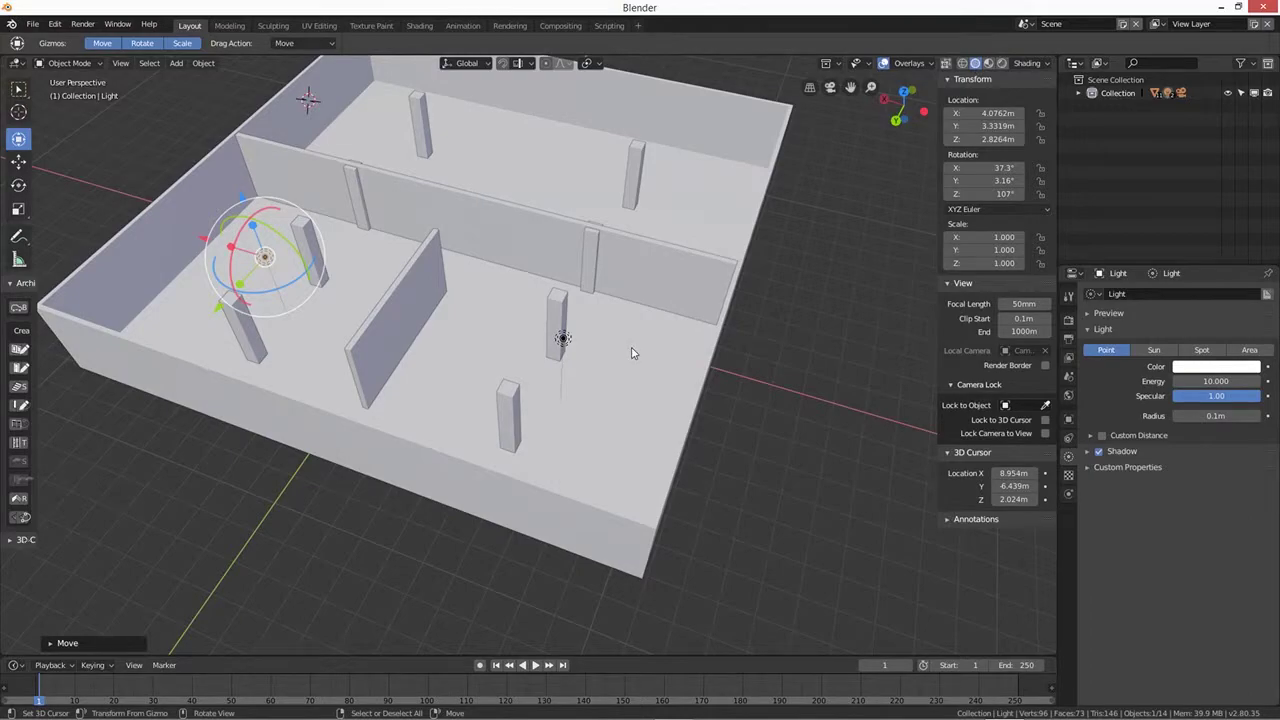
Step: Select the room's floor-and-walls mesh and enter Edit Mode
scroll(631, 352, "up", 3)
middle_click_drag(660, 363, 794, 351)
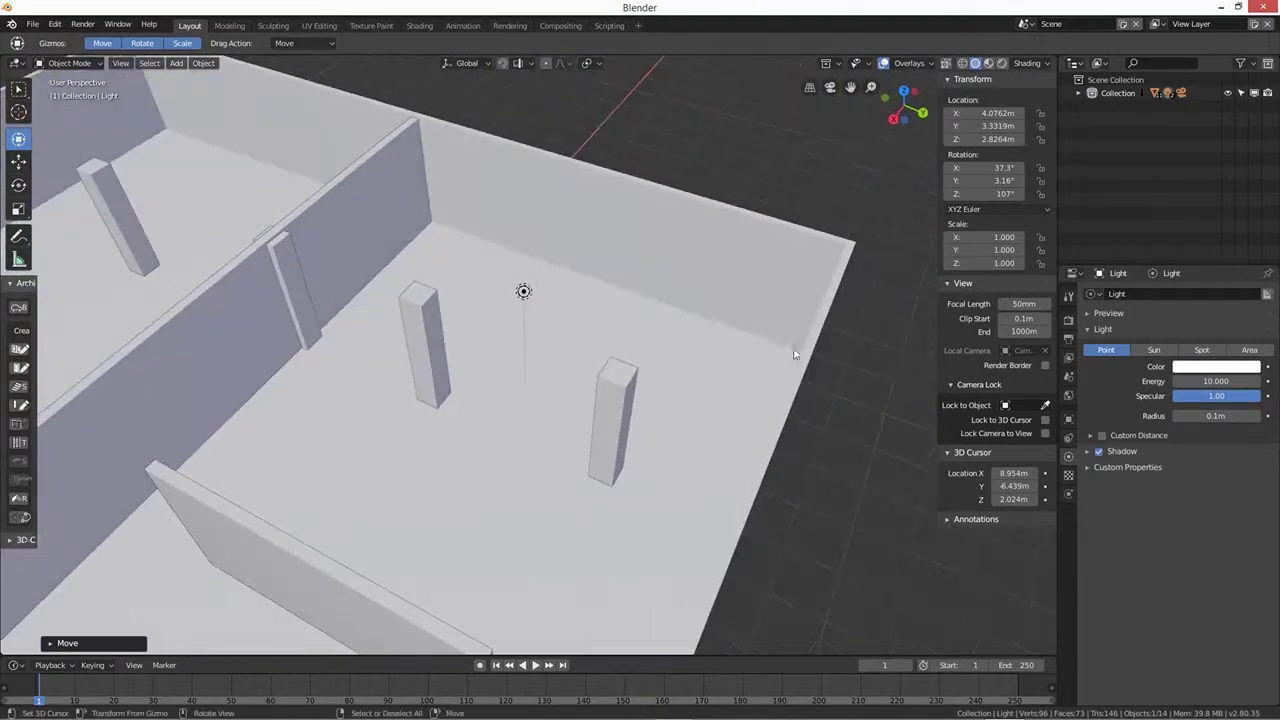
left_click(722, 252)
key("Tab")
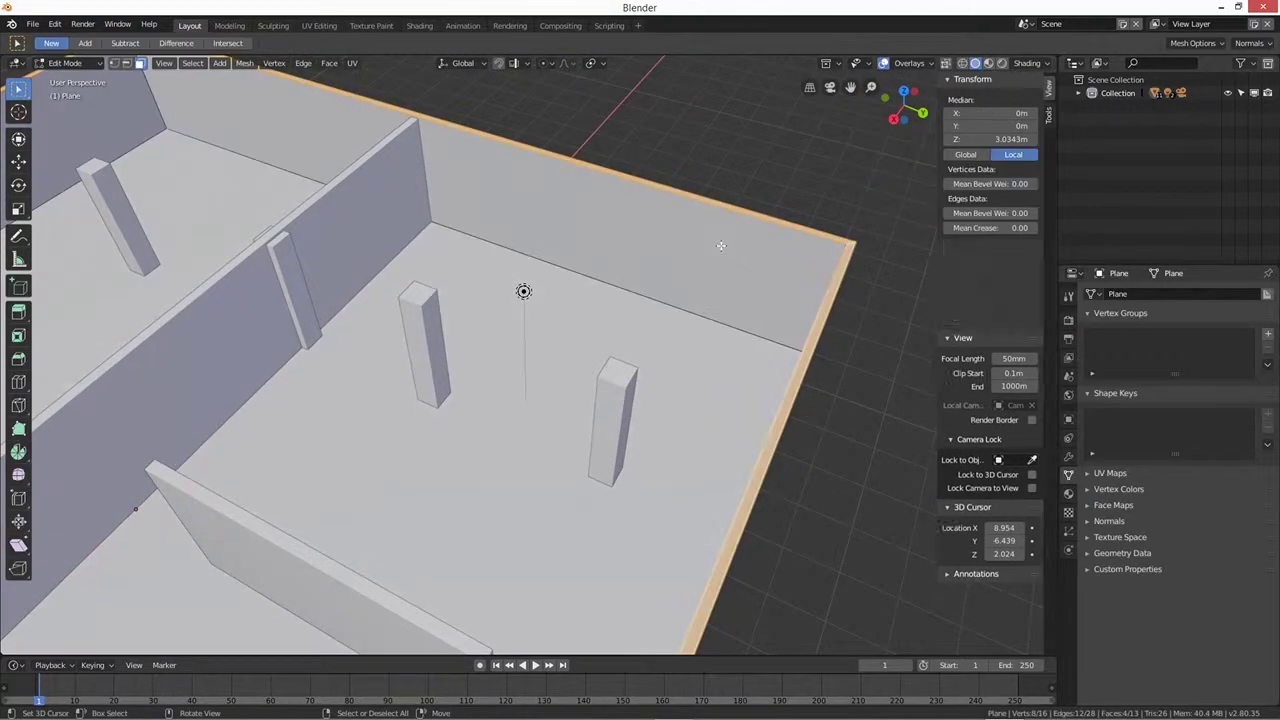
middle_click_drag(689, 347, 481, 285)
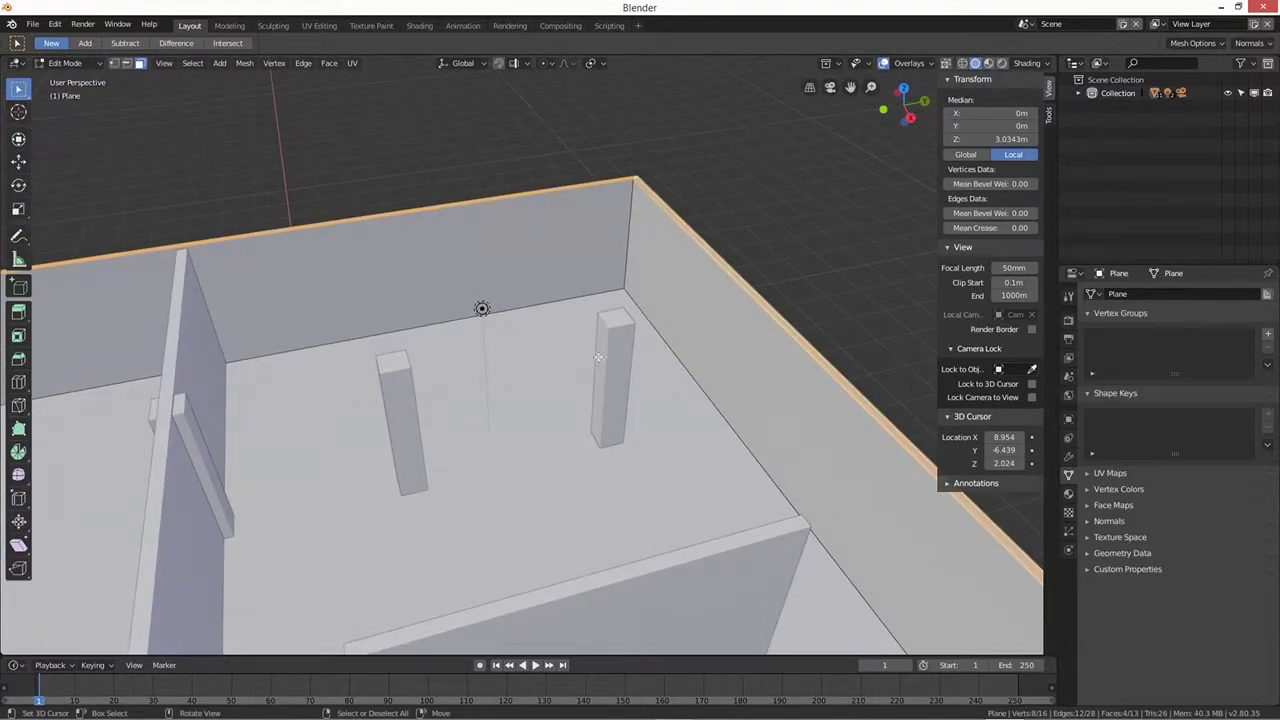
scroll(481, 285, "up", 2)
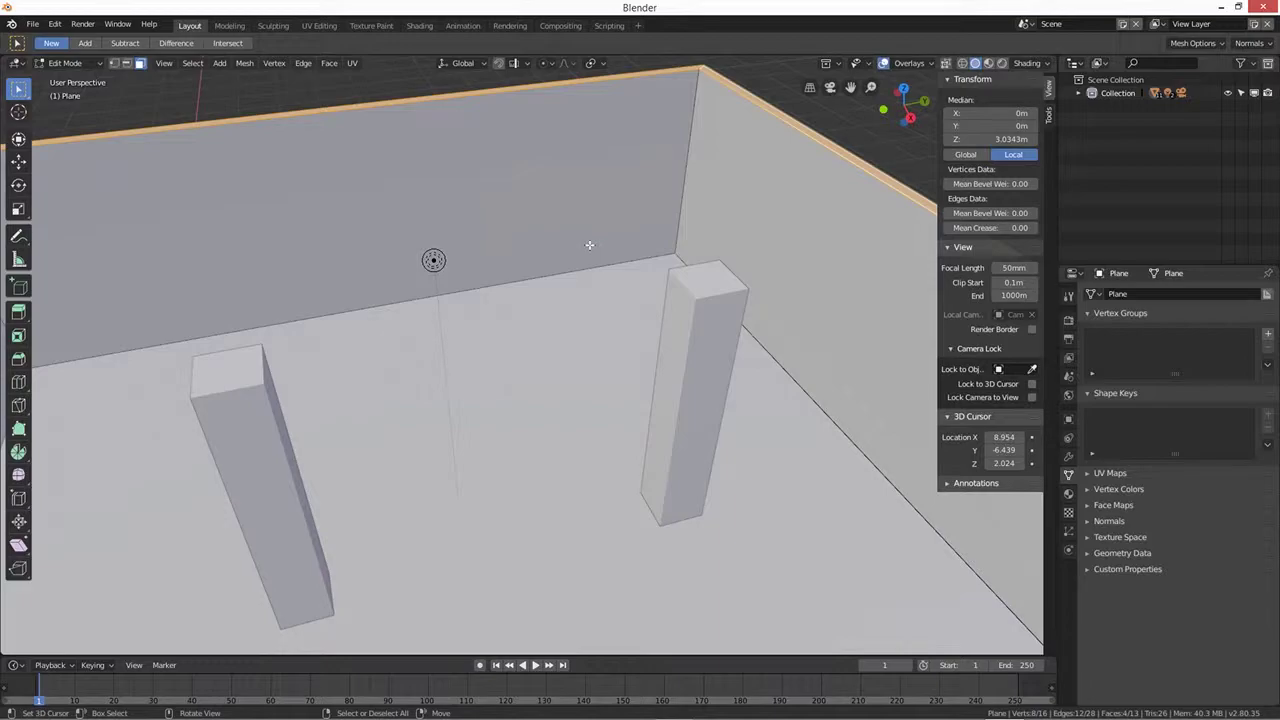
key("r")
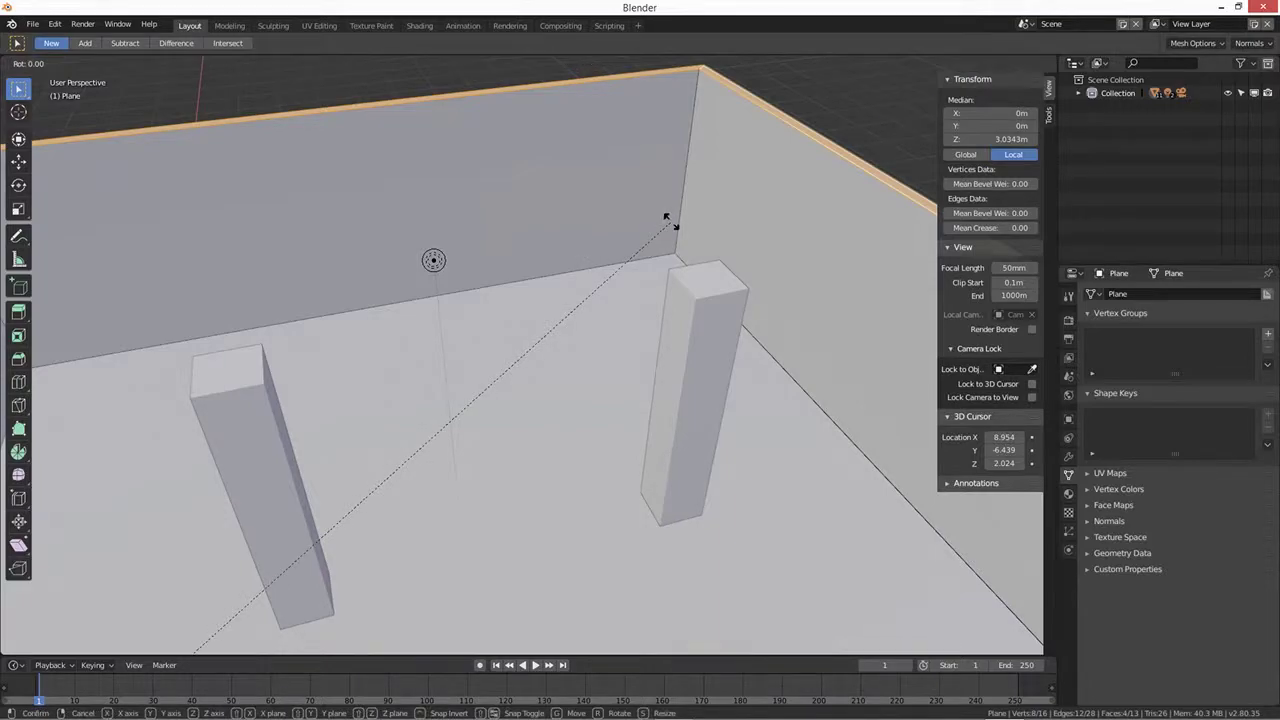
right_click(670, 222)
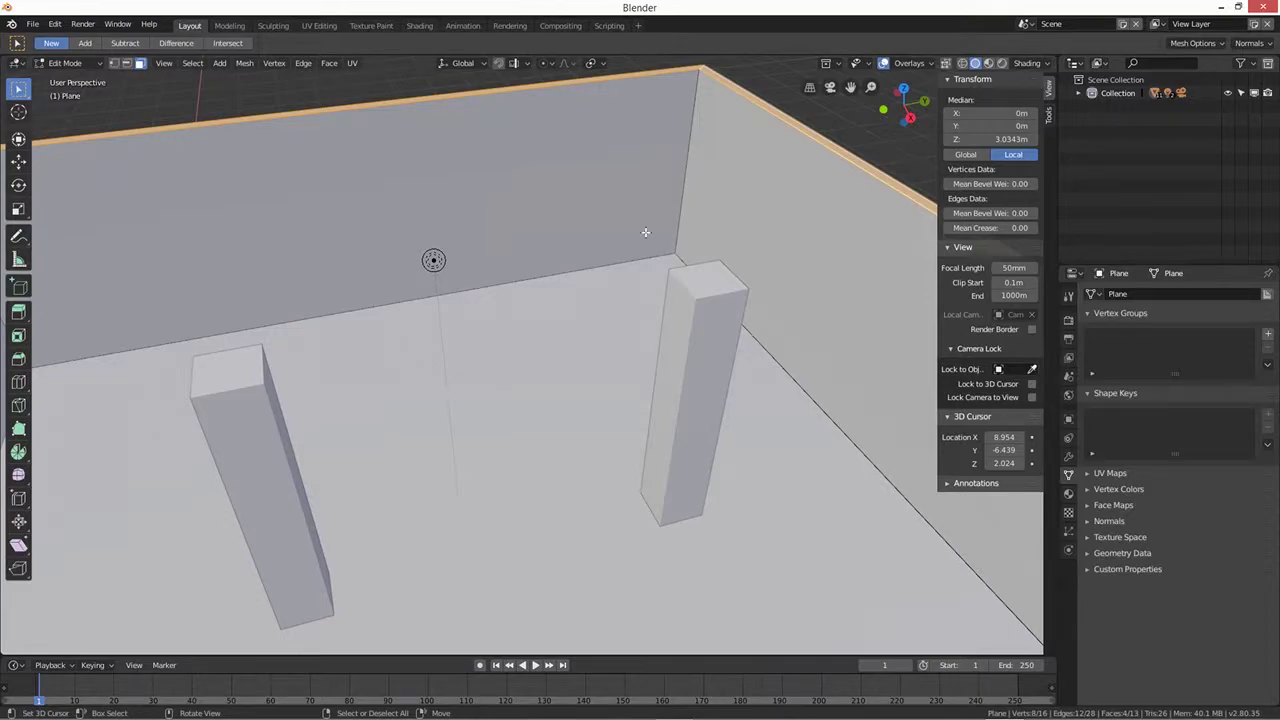
Step: Loop-cut the walls with a horizontal edge loop just above the floor
key("ctrl+r")
left_click(676, 248)
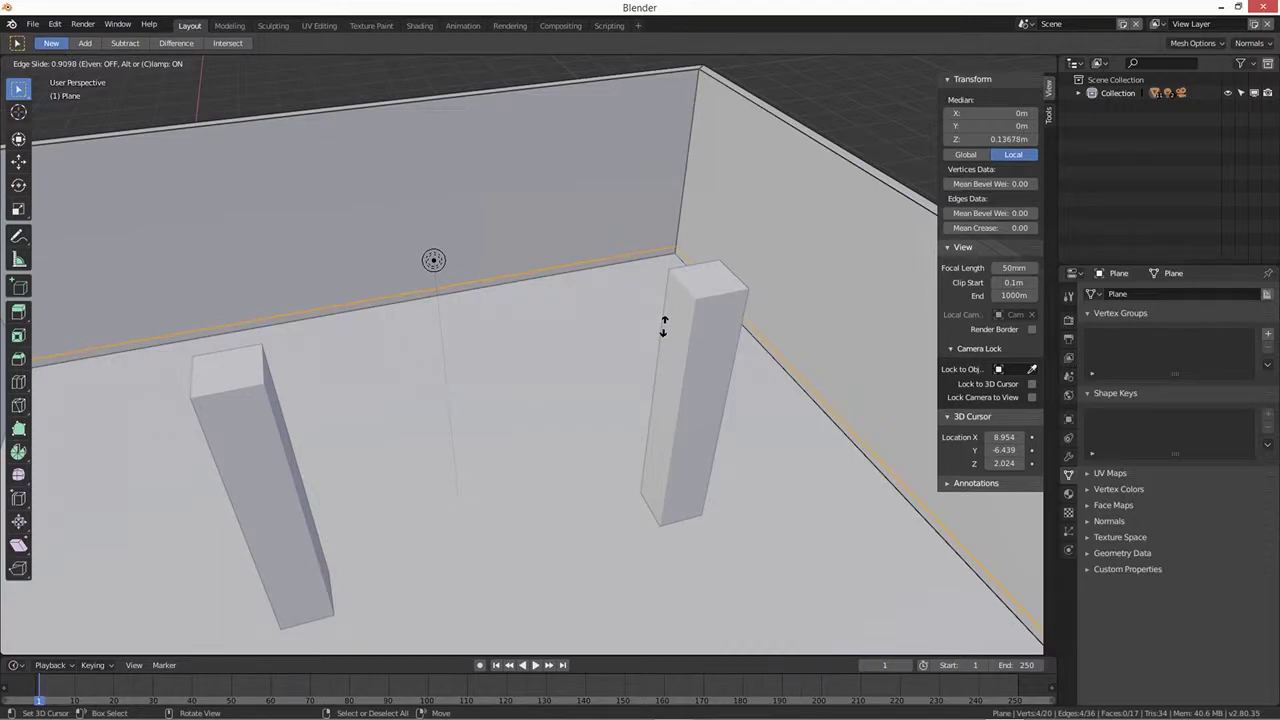
left_click(663, 325)
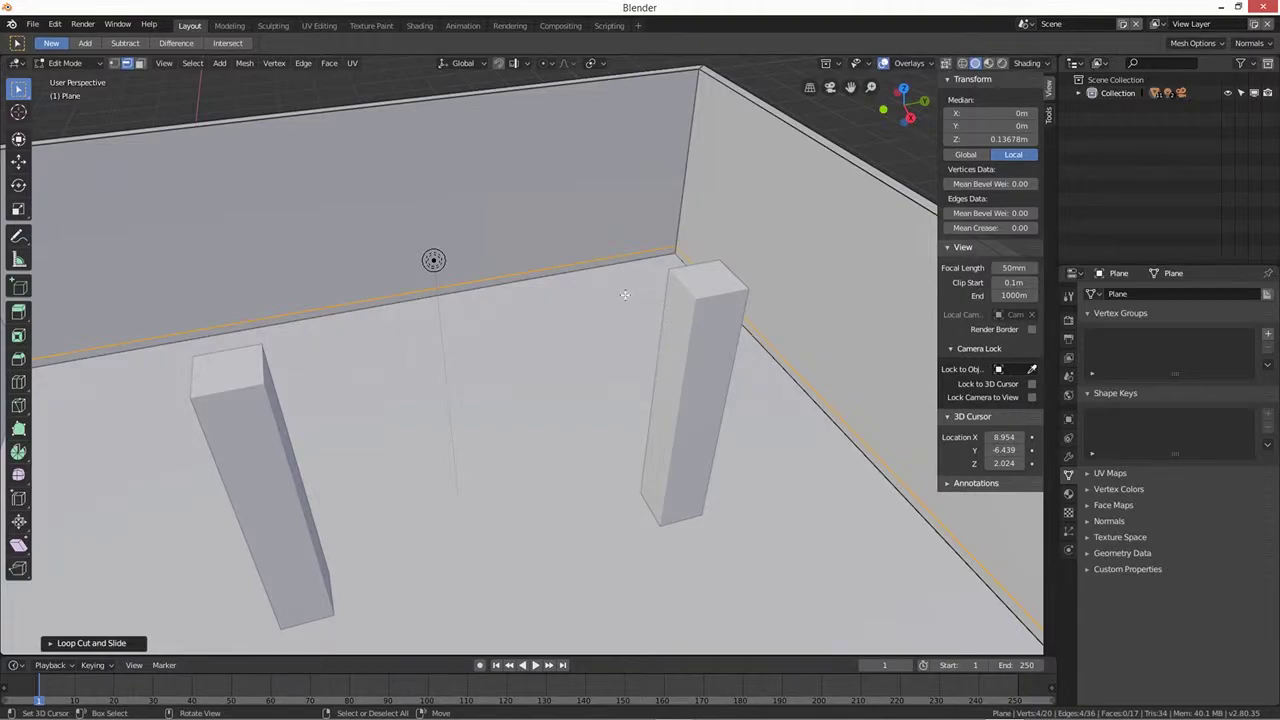
middle_click_drag(620, 299, 539, 349)
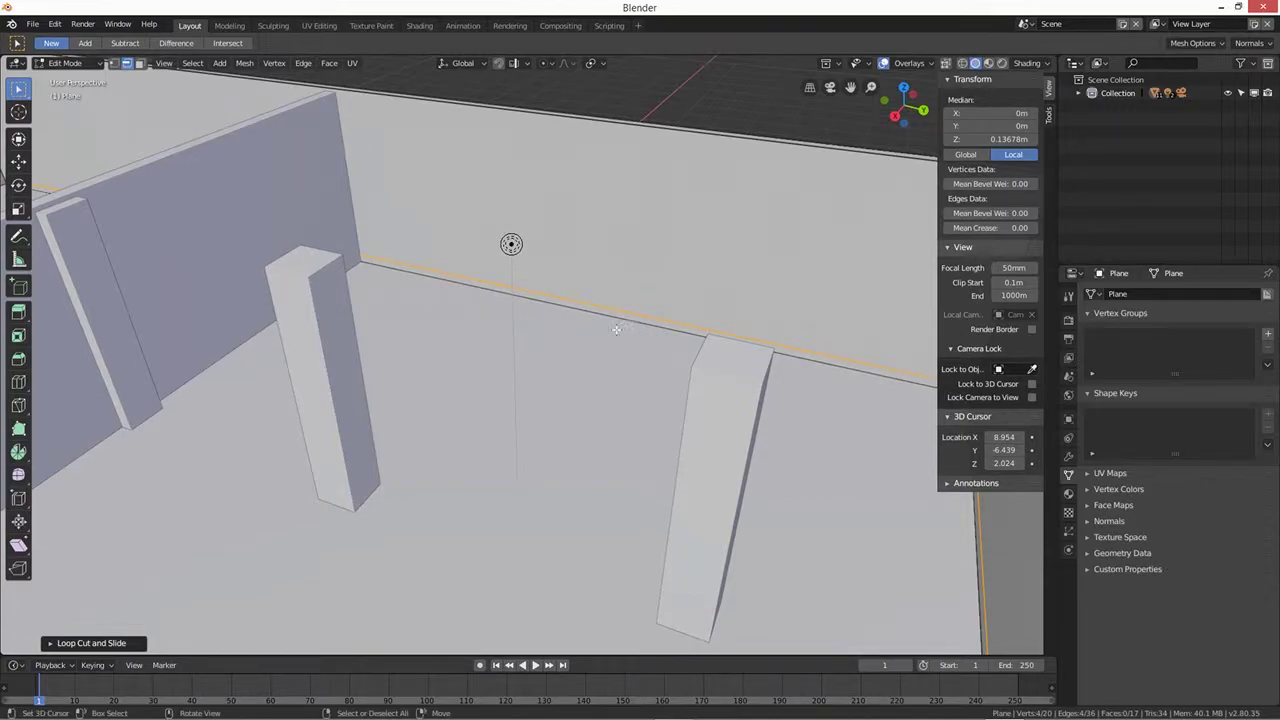
middle_click_drag(616, 330, 169, 142)
Step: In face select mode, select the bottom strip of wall faces below the new loop
left_click(139, 64)
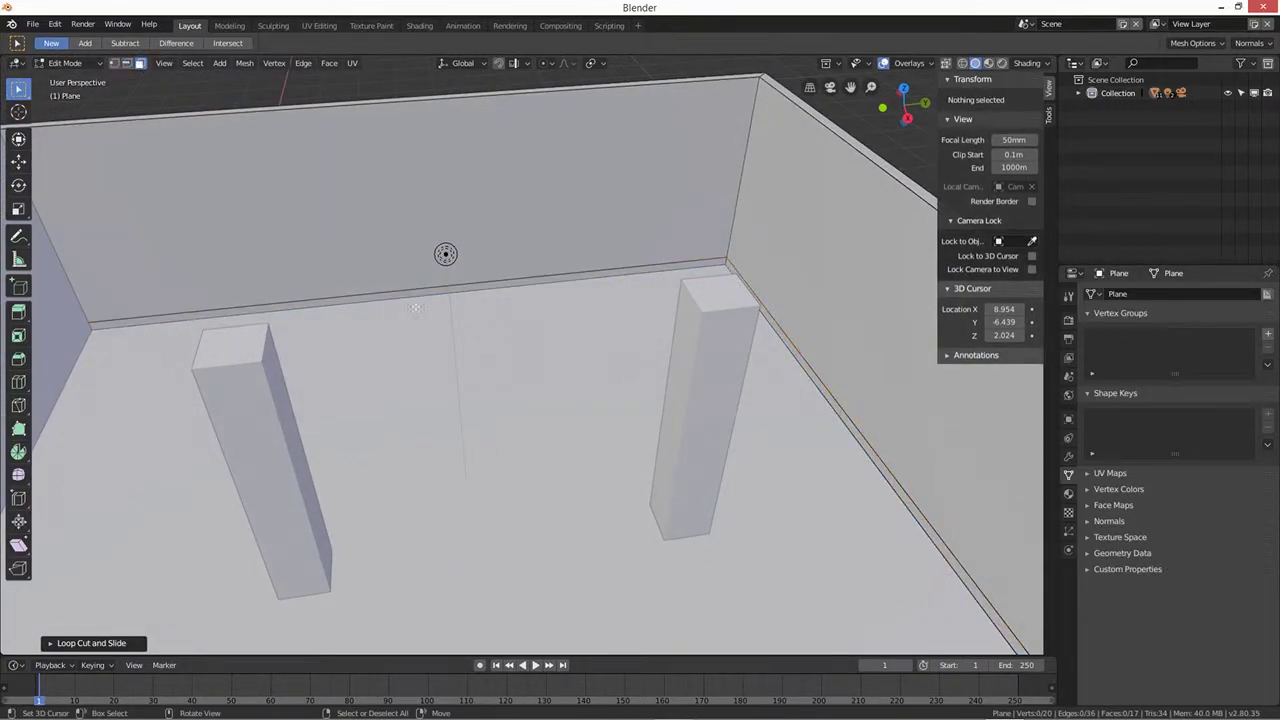
key("a")
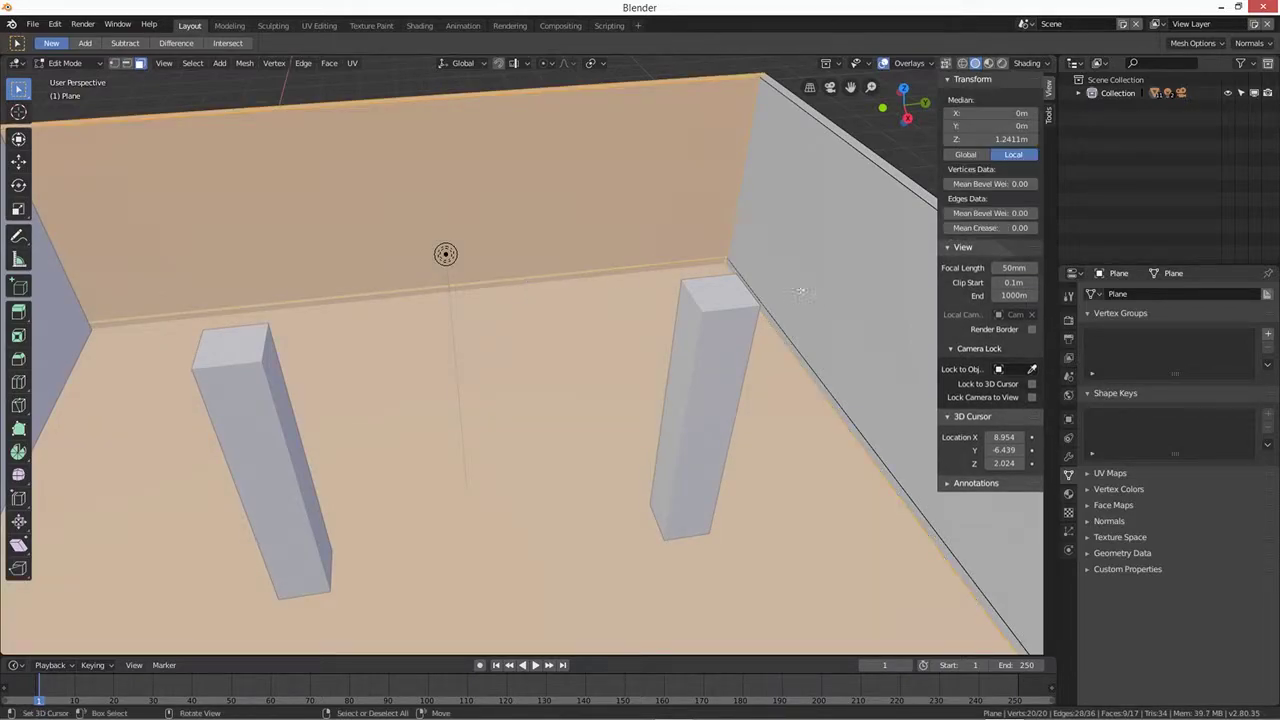
left_click(725, 261, "alt")
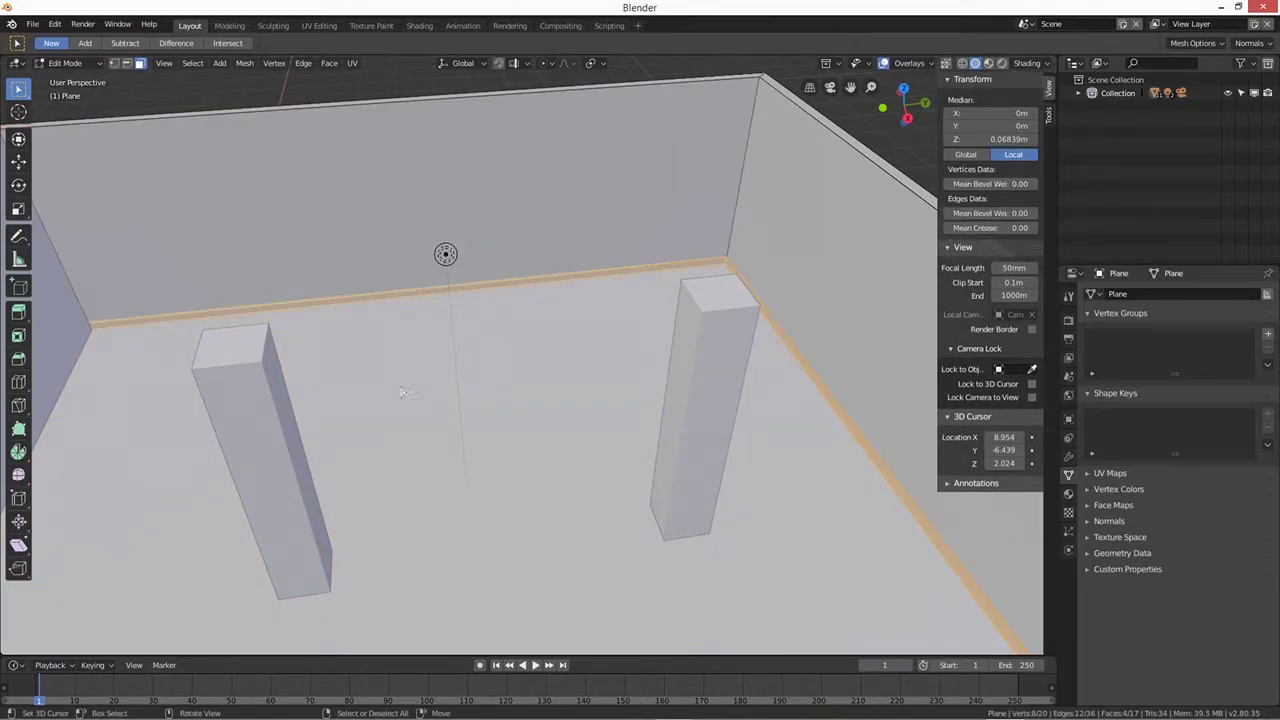
middle_click_drag(403, 392, 452, 391)
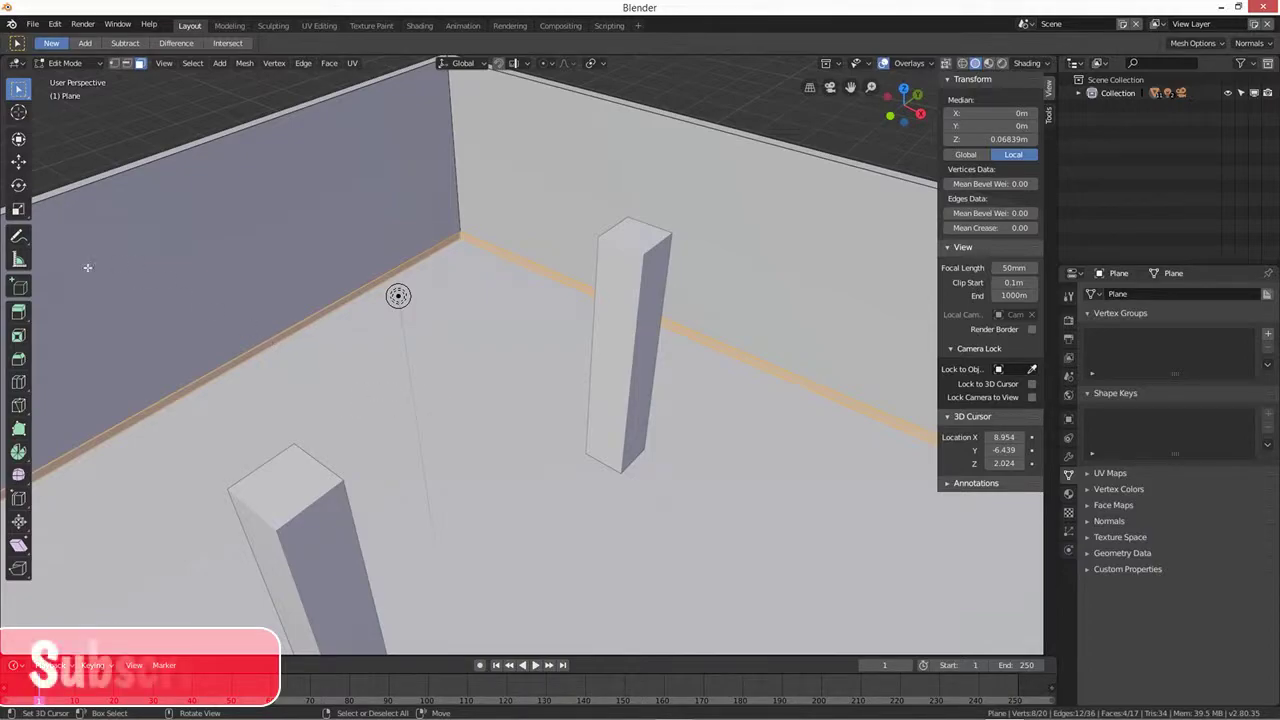
Step: Extrude the strip along its normals by about 0.085 to form the baseboard
left_click(19, 314)
left_click_drag(22, 316, 72, 344)
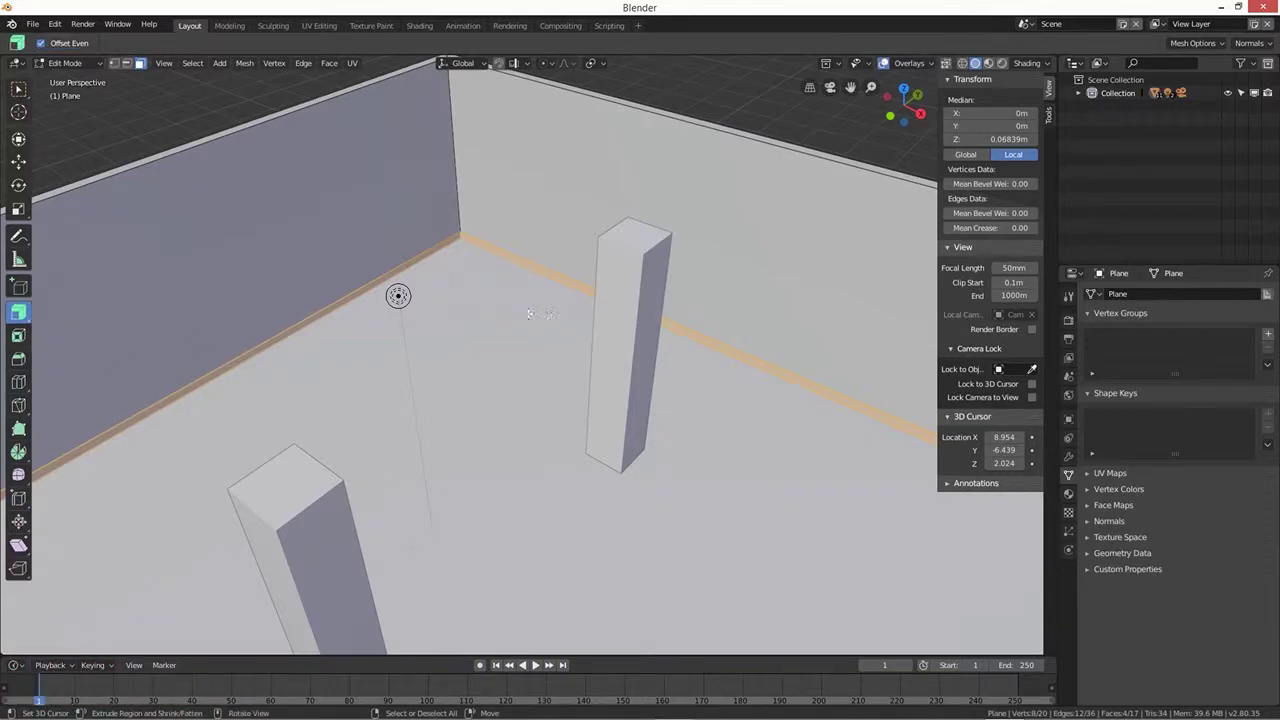
left_click_drag(469, 310, 473, 322)
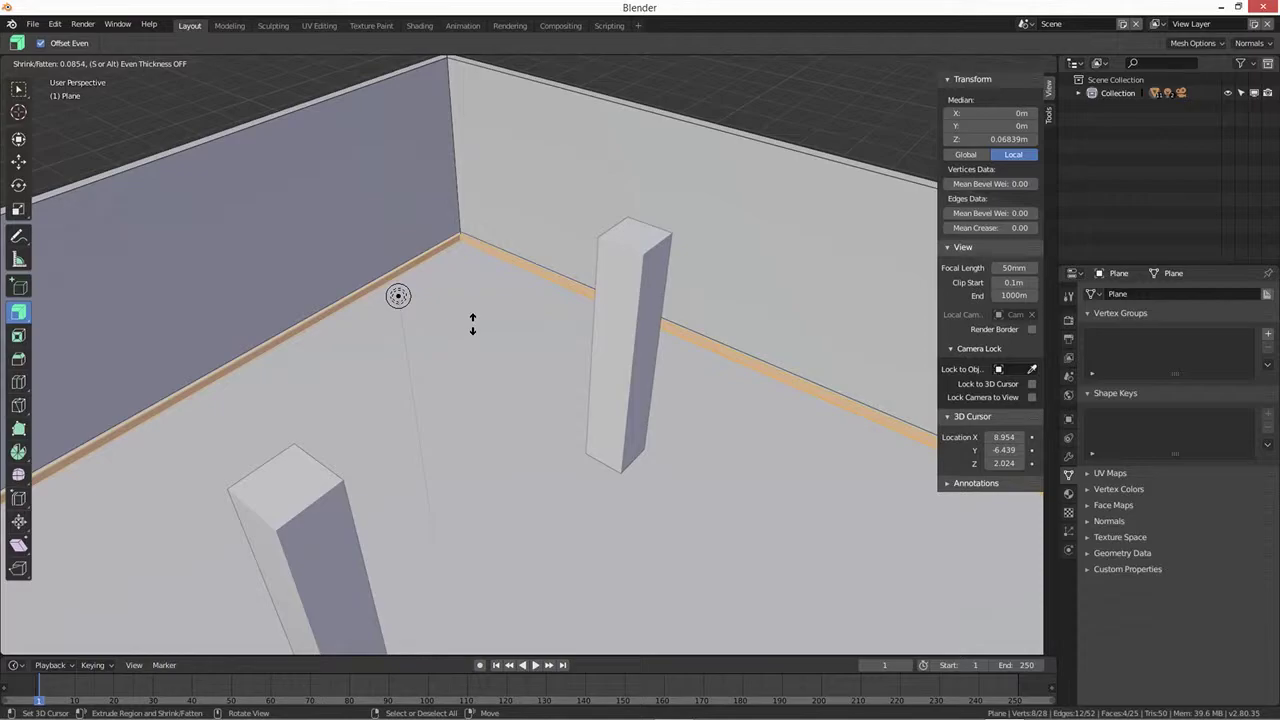
left_click_drag(473, 325, 474, 321)
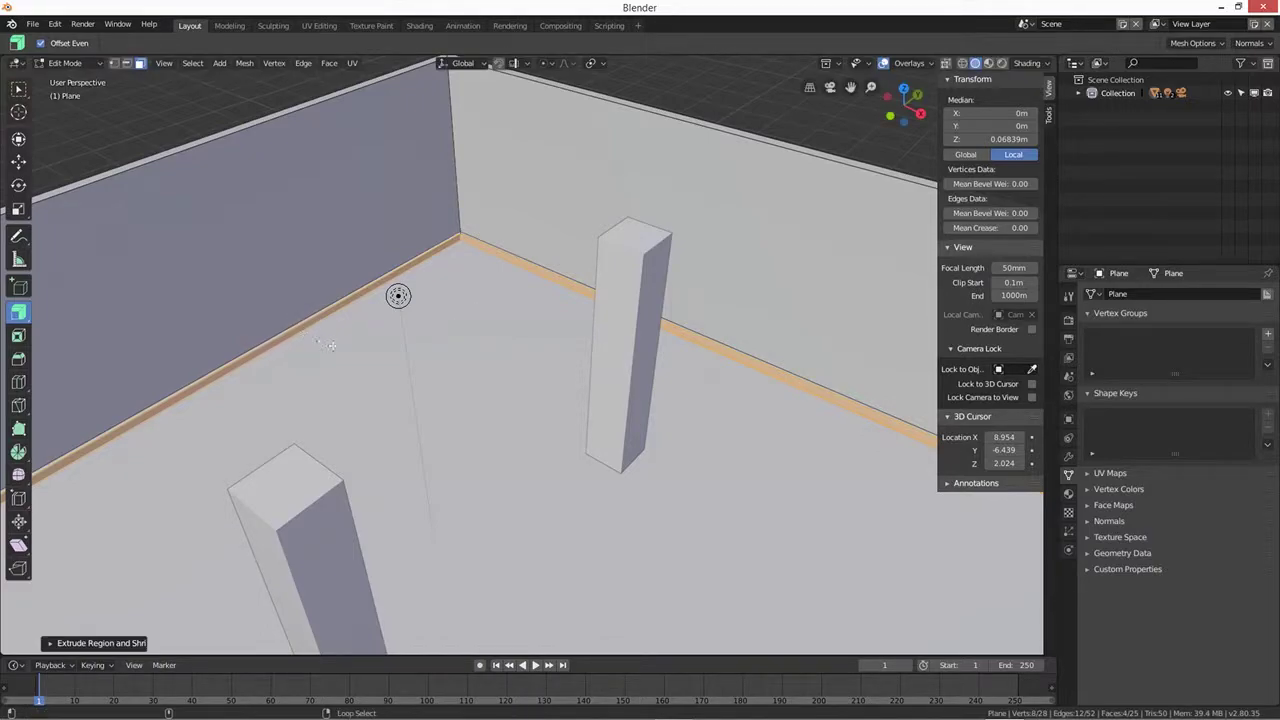
scroll(307, 329, "up", 4)
middle_click_drag(320, 377, 720, 283)
key("KP_Decimal")
scroll(526, 357, "up", 3)
middle_click_drag(526, 357, 480, 470)
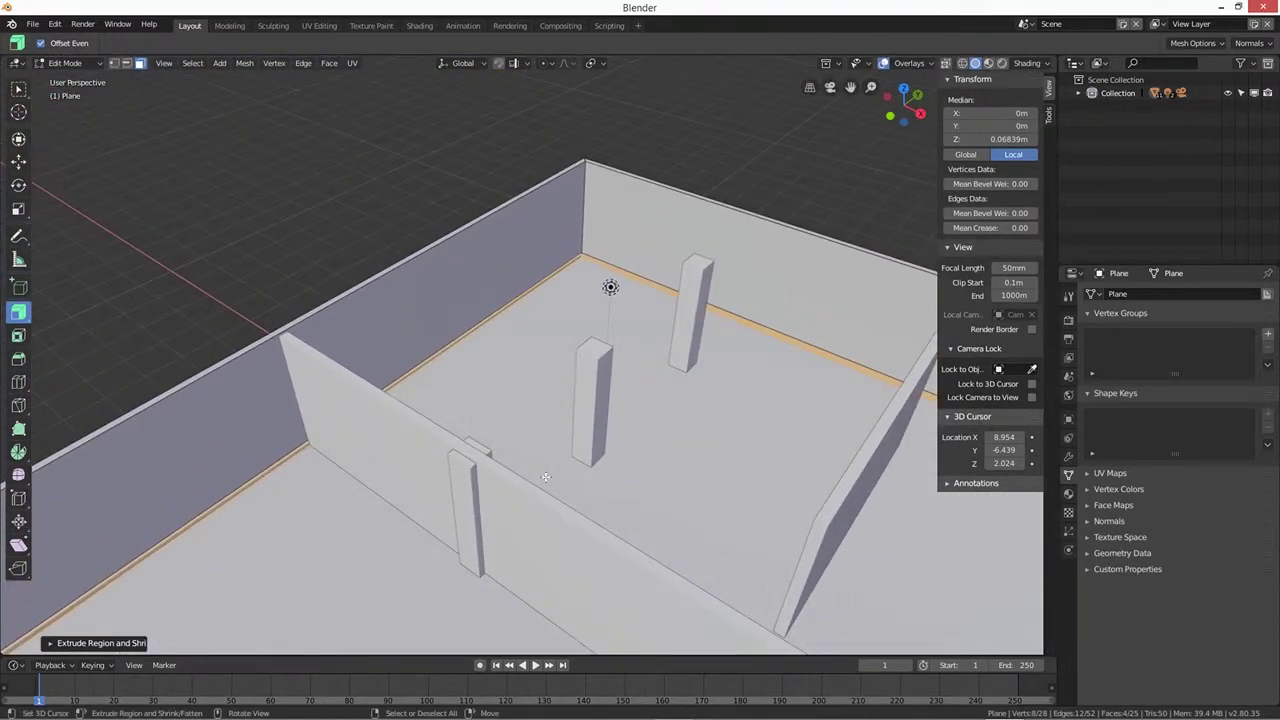
Step: In edge select mode, select the edge loop along the baseboard's top
scroll(433, 347, "up", 5)
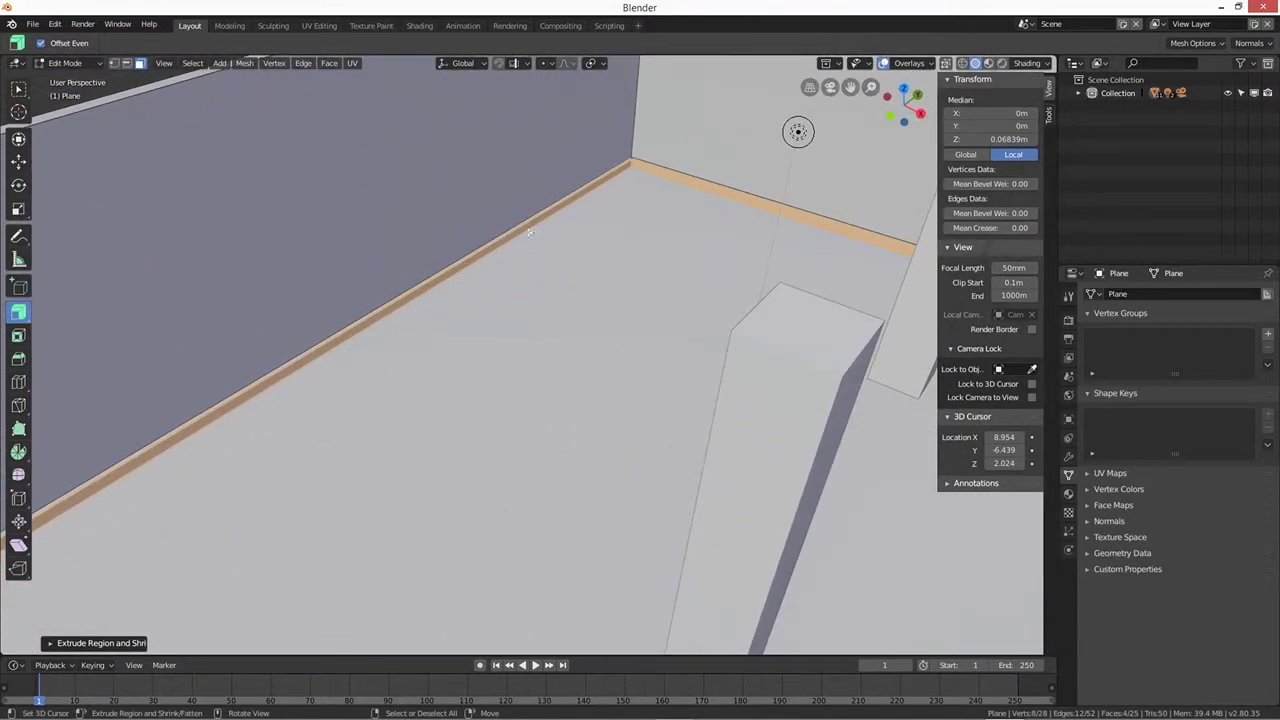
middle_click_drag(266, 361, 546, 376)
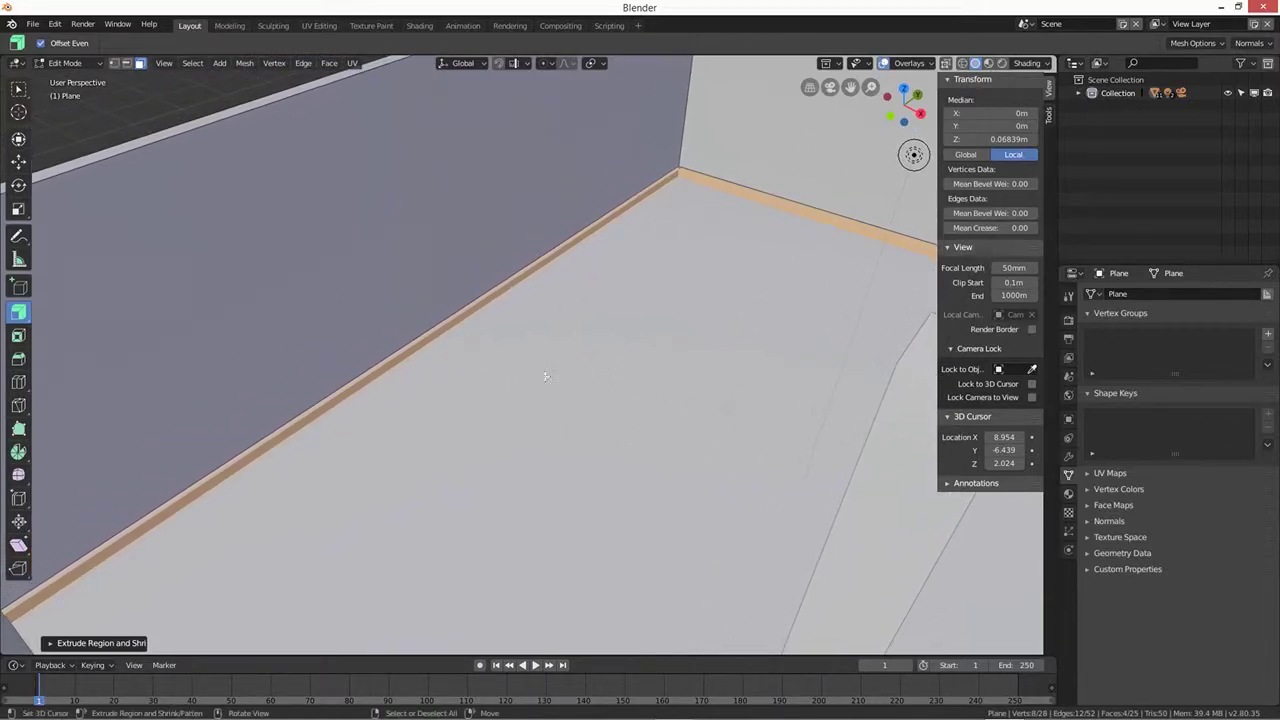
middle_click_drag(455, 436, 549, 342)
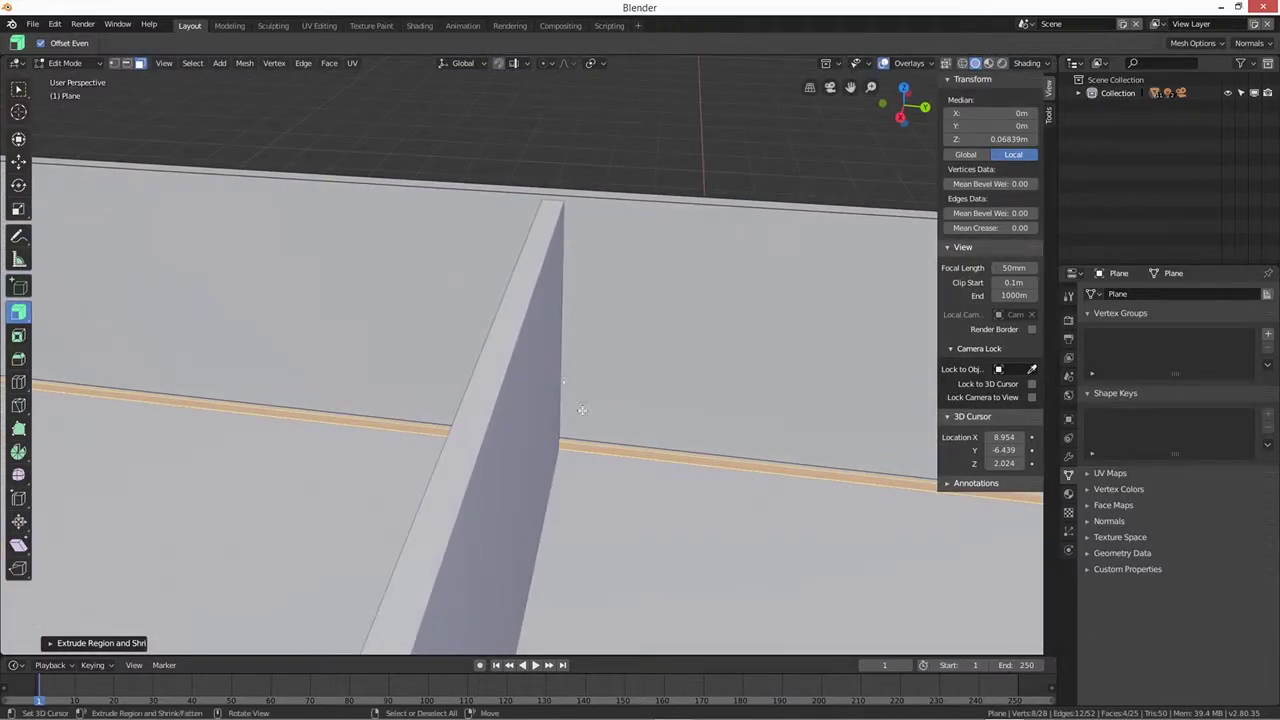
left_click(667, 455, "ctrl")
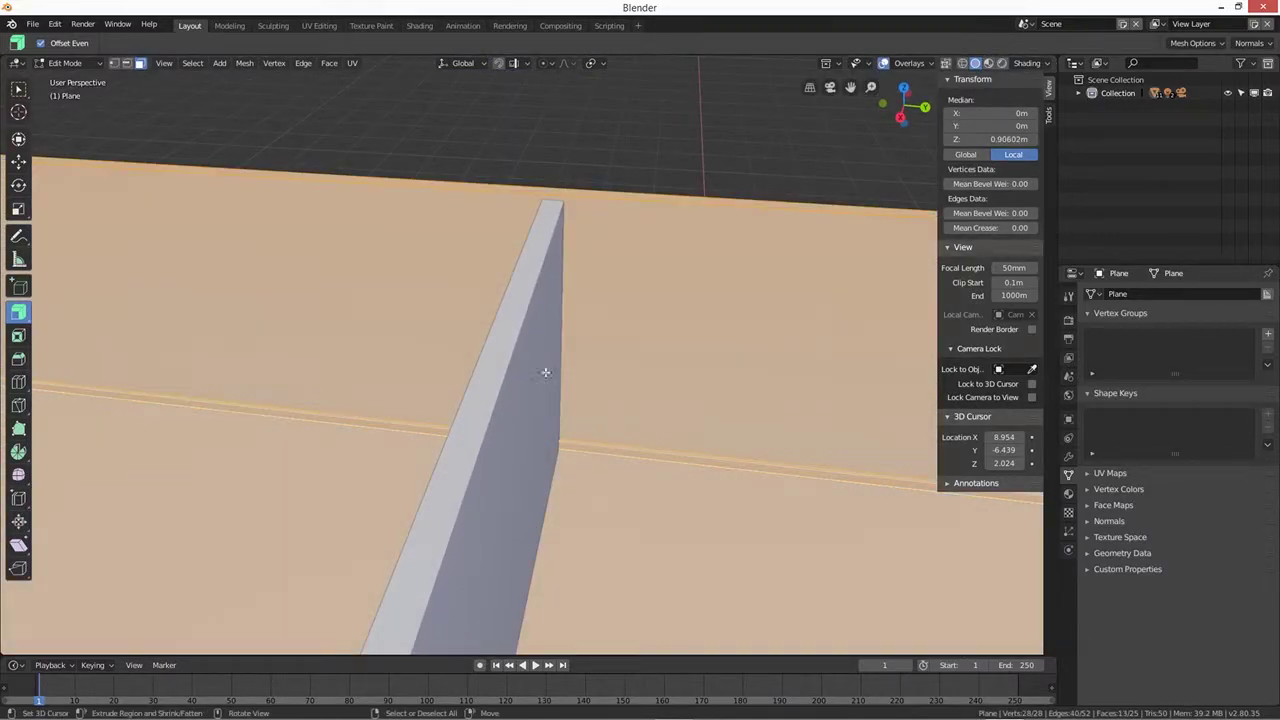
left_click(126, 63)
left_click(700, 466, "alt")
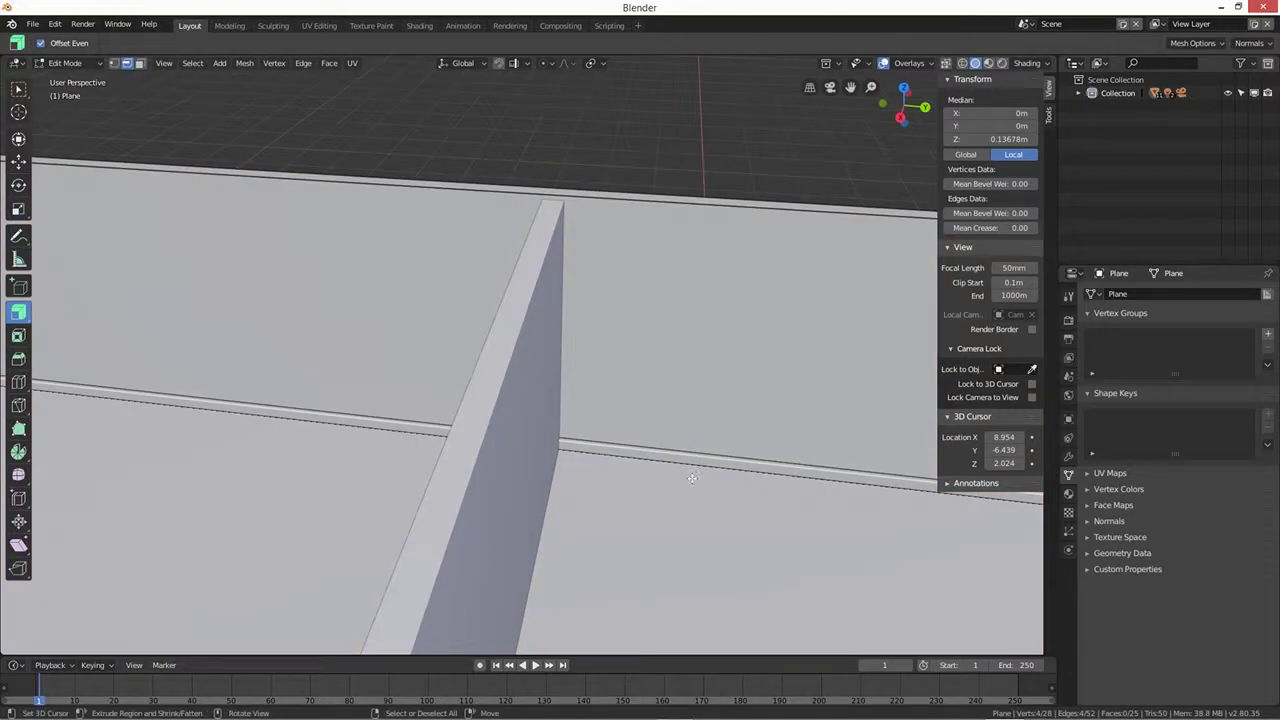
Step: Bevel the baseboard's top edge by 0.024 with 3 segments
key("ctrl")
key("ctrl+b")
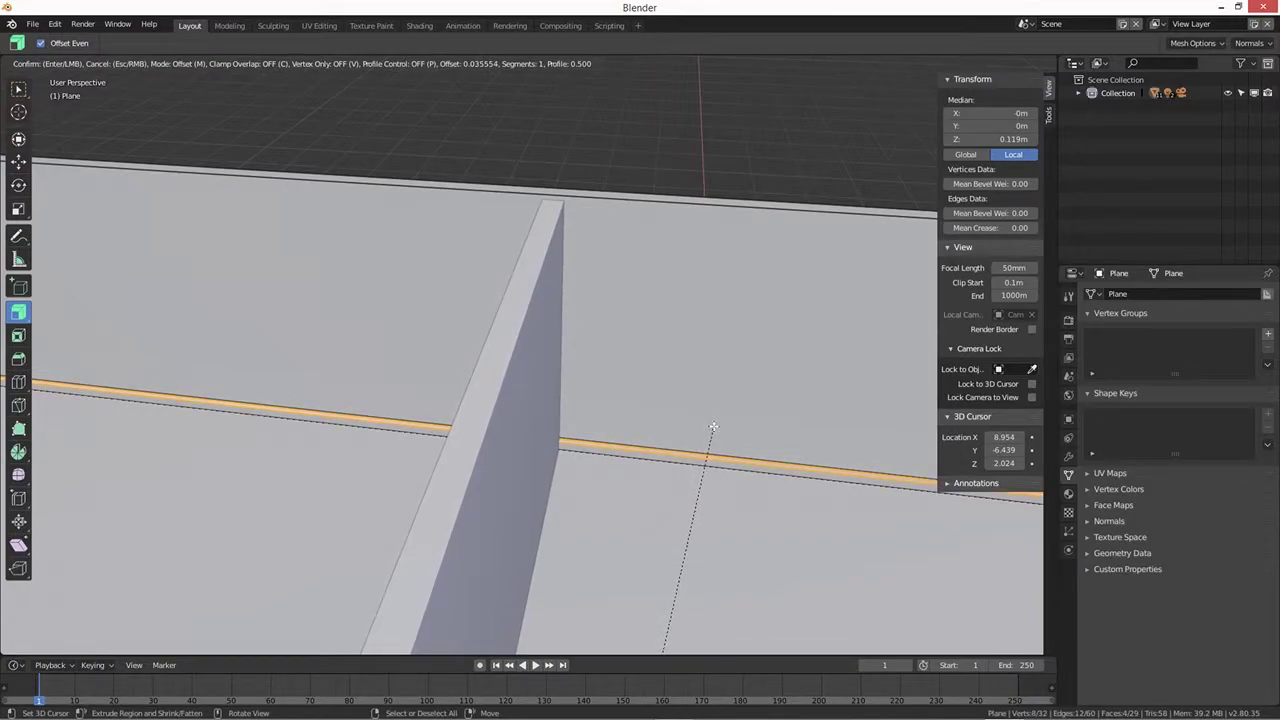
left_click(706, 446)
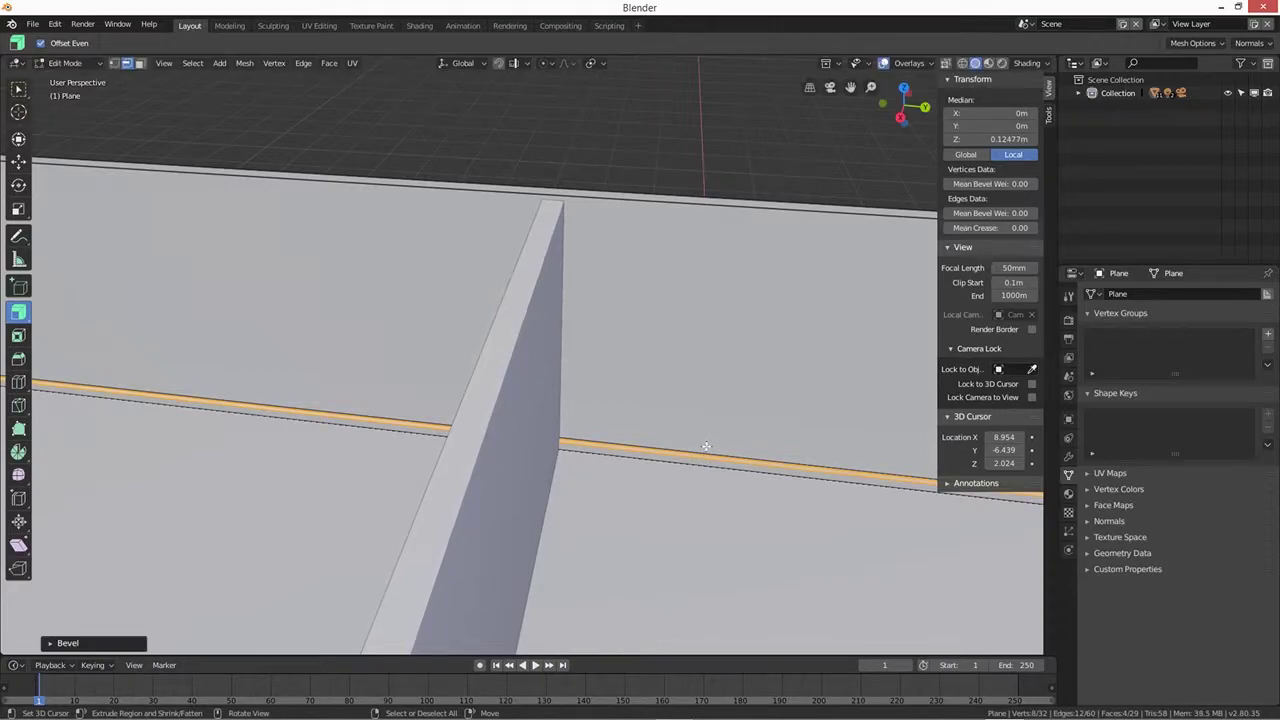
middle_click_drag(871, 514, 793, 496)
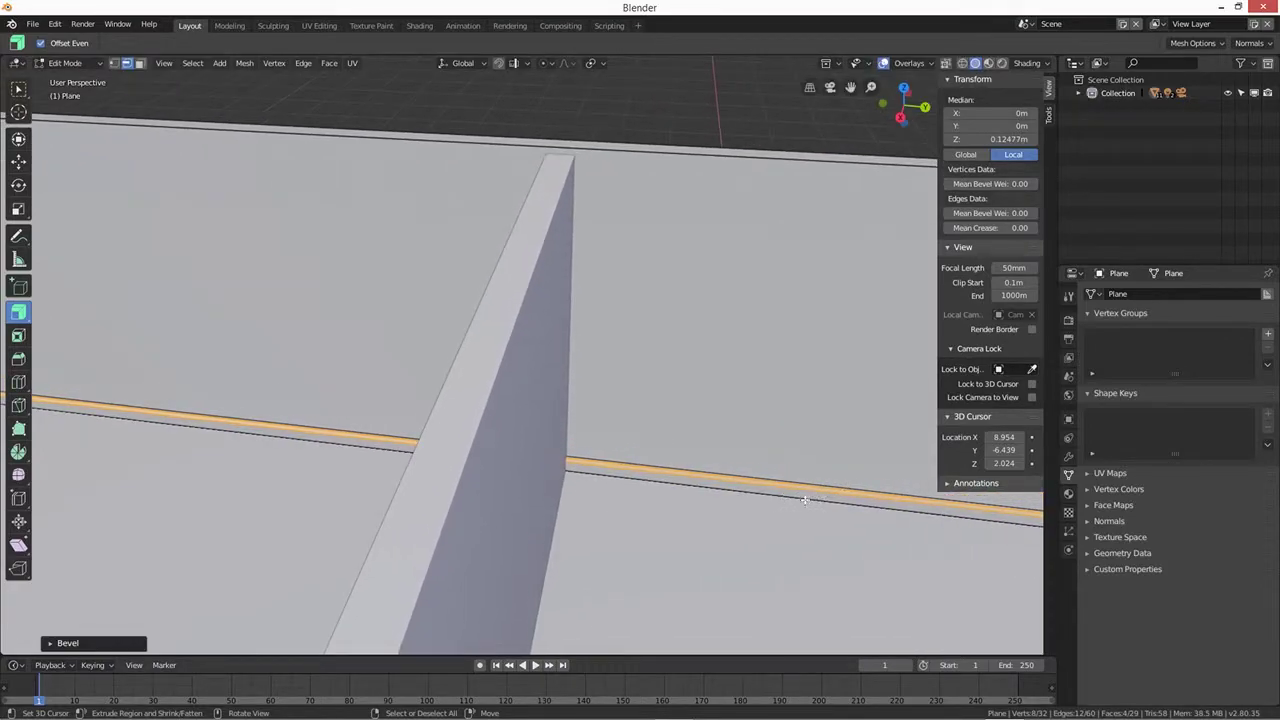
left_click(62, 645)
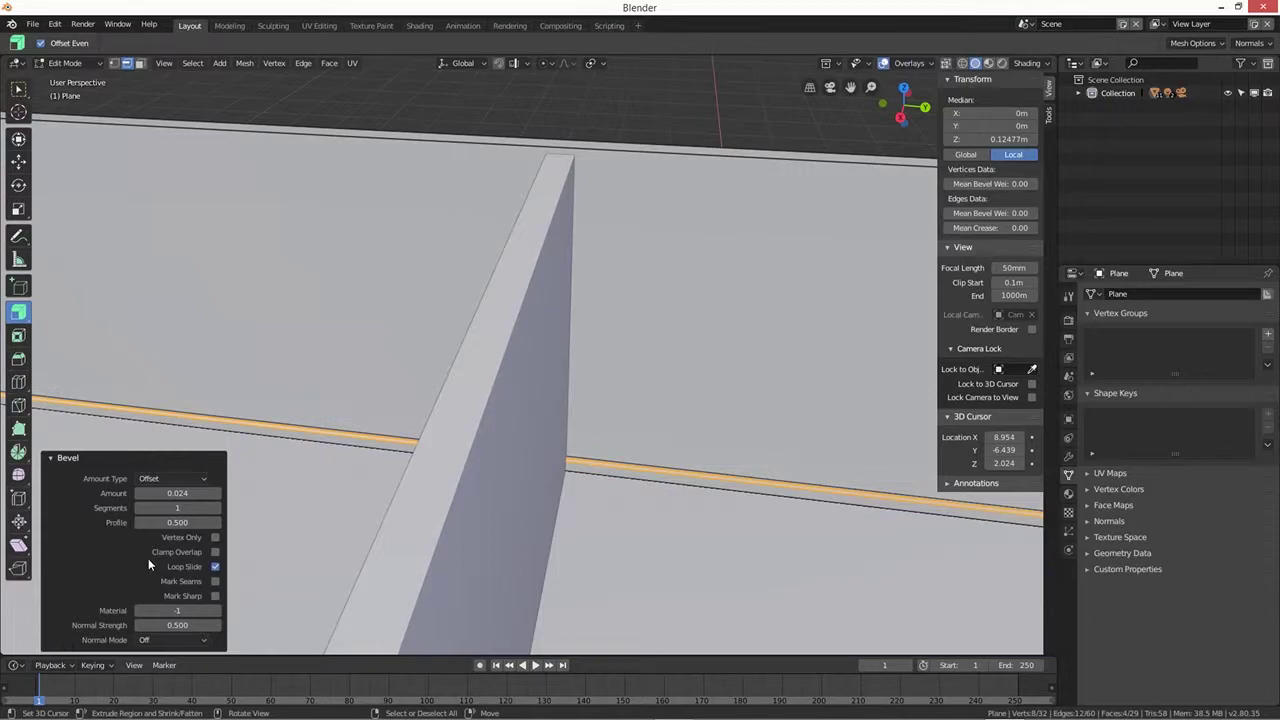
left_click(216, 508)
left_click(216, 508)
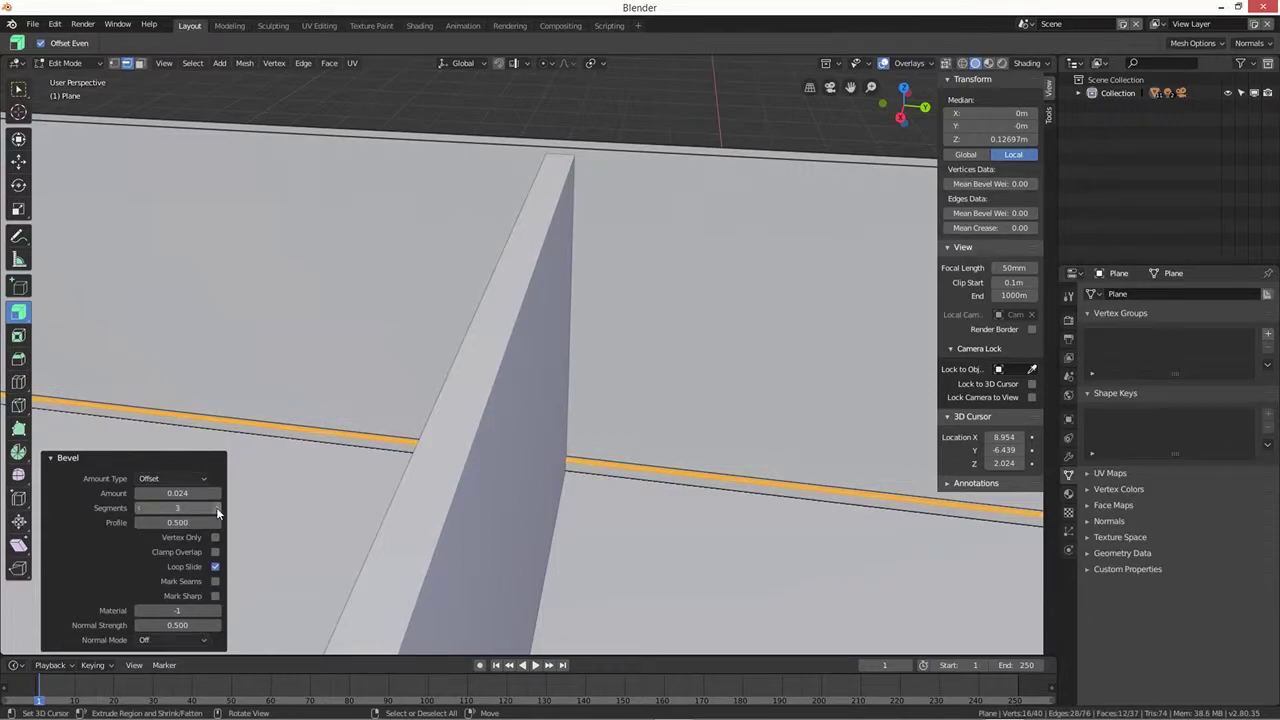
Step: Place the 3D cursor on the floor and select a single edge instead of the loop
right_click(662, 515, "shift")
scroll(655, 510, "down", 4)
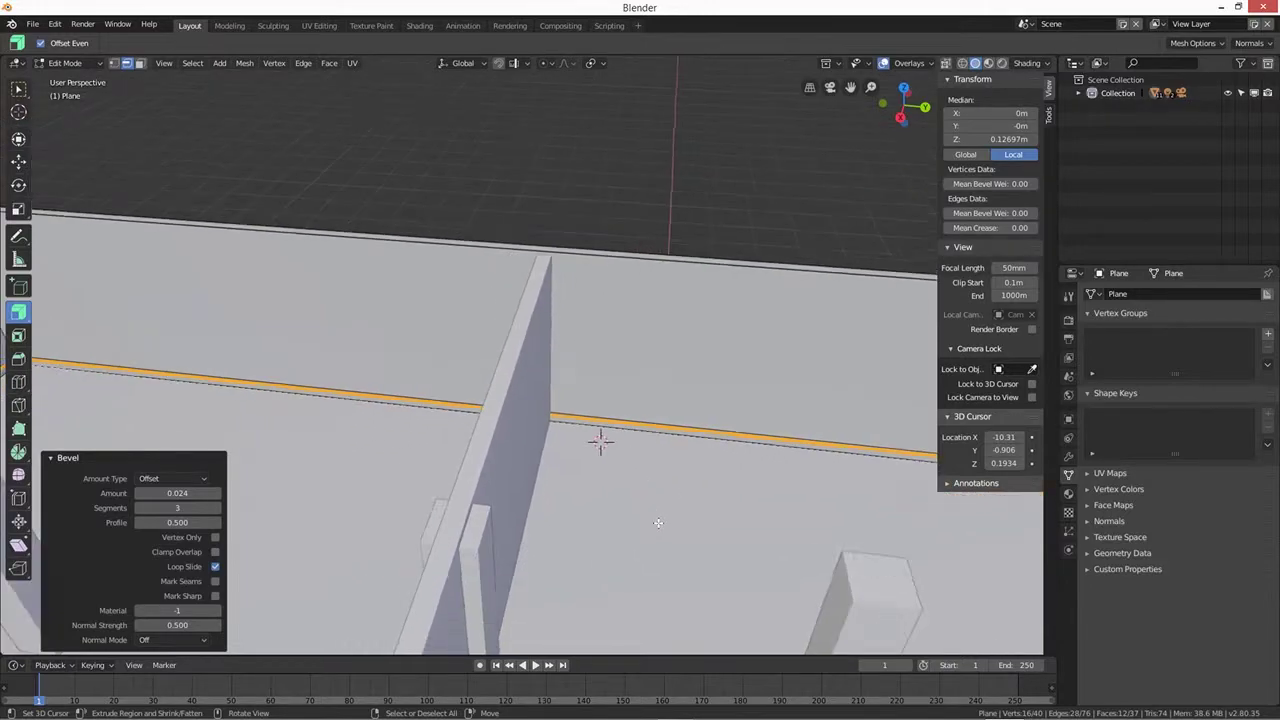
scroll(658, 522, "down", 3)
middle_click_drag(621, 524, 552, 502)
left_click(596, 421)
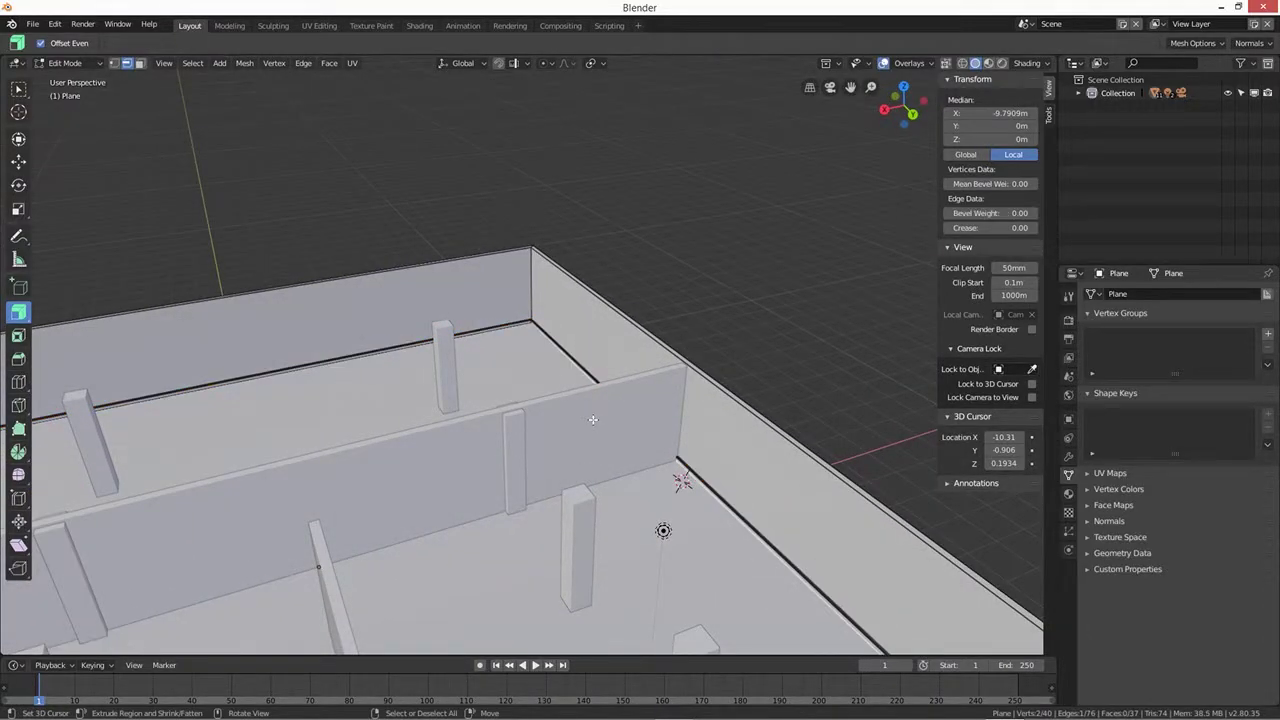
Step: Edit dividing wall Cube.006 and loop-cut it, sliding the loop toward its base
key("Tab")
left_click(593, 418)
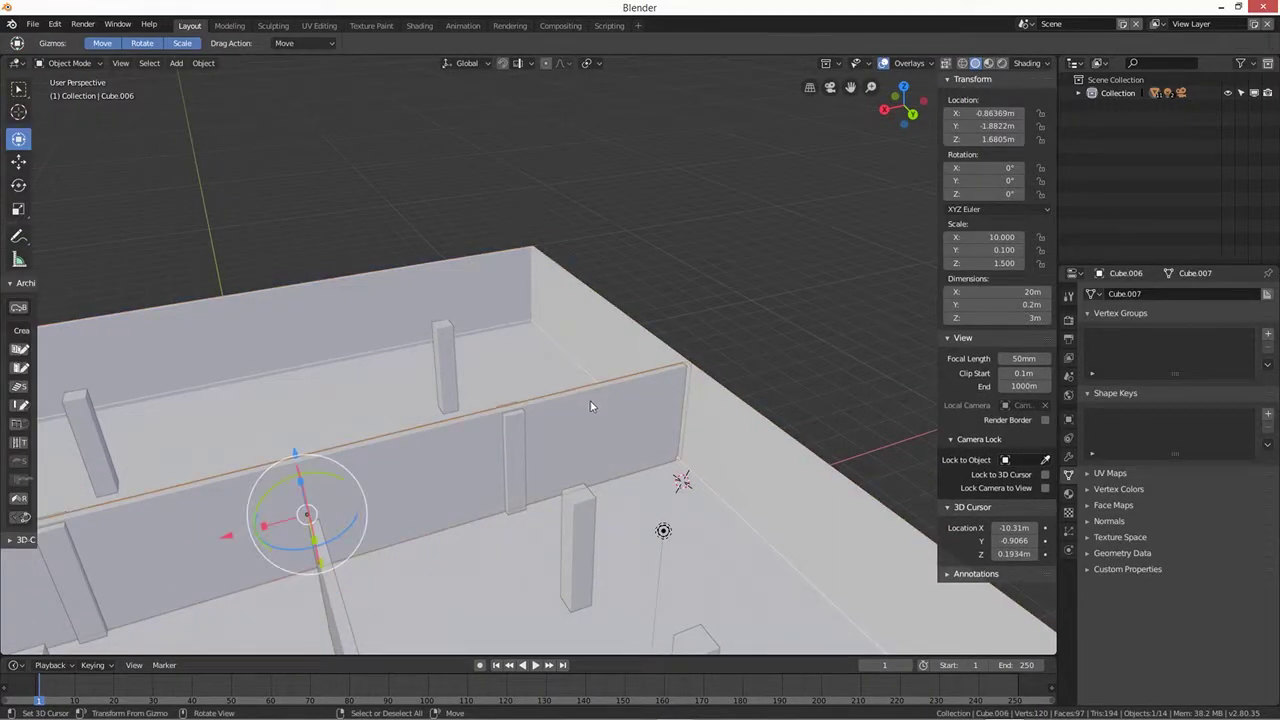
scroll(601, 443, "up", 2)
scroll(601, 444, "up", 1)
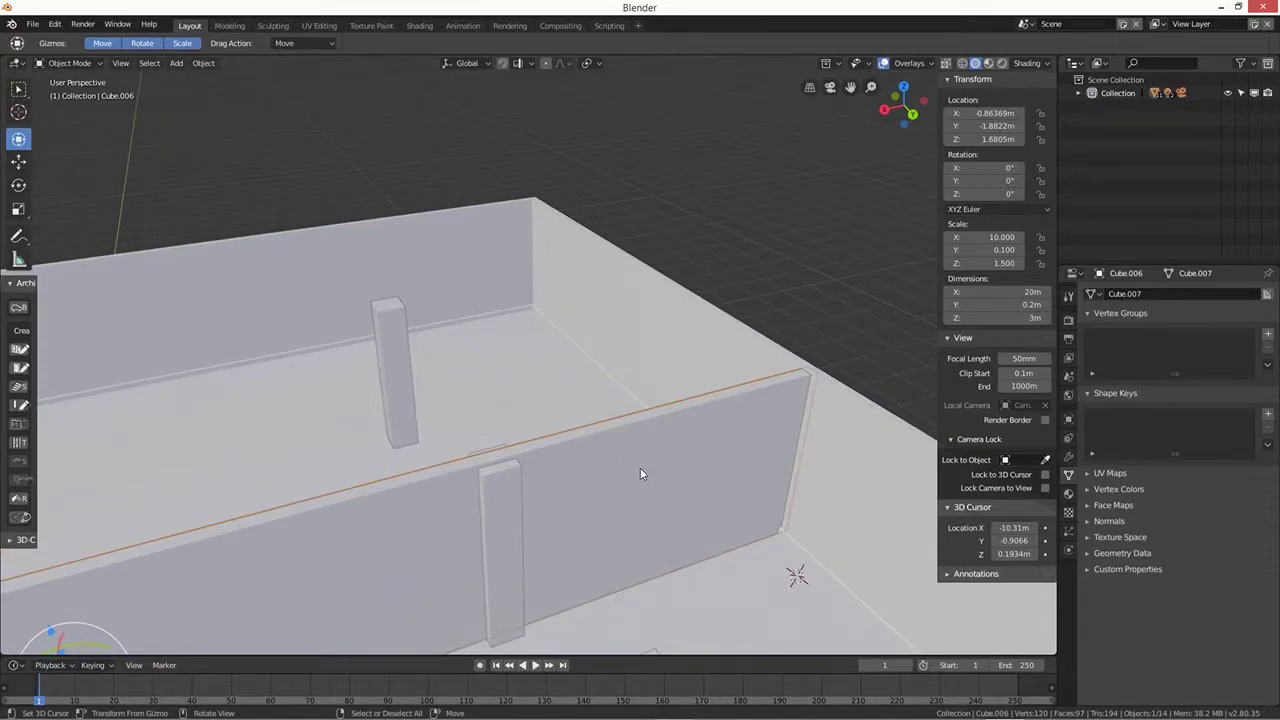
key("Tab")
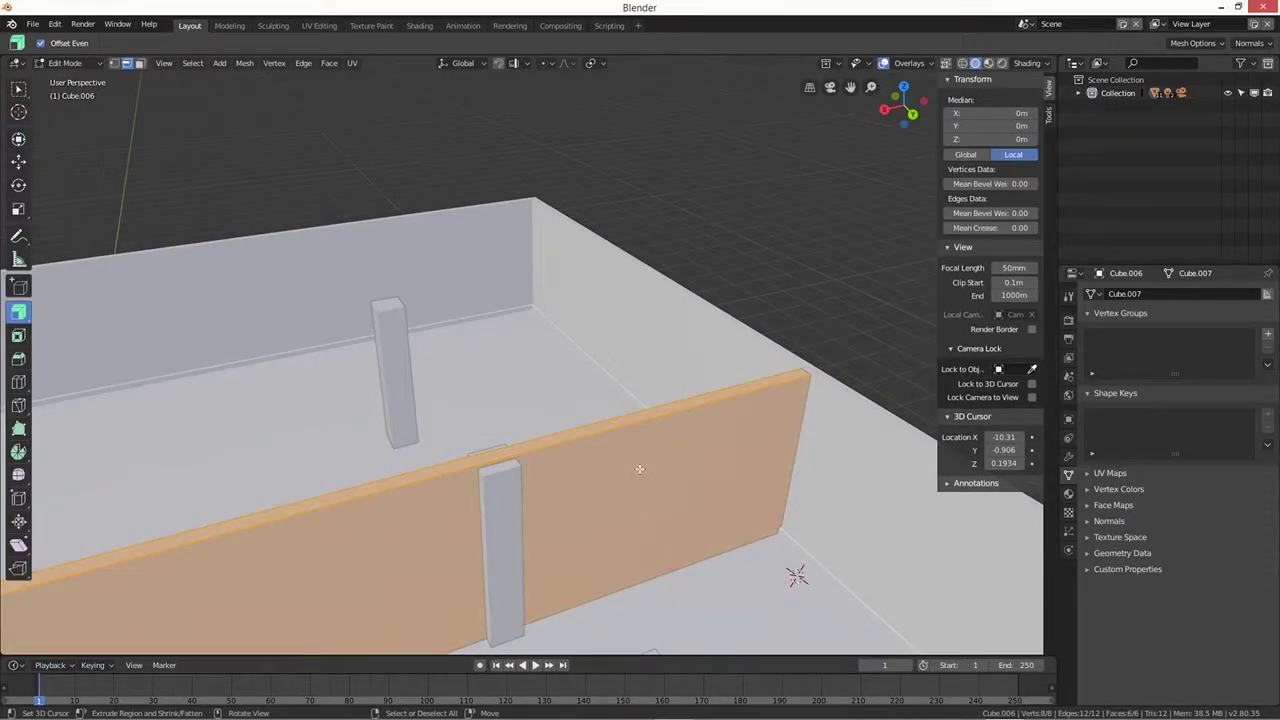
key("ctrl+r")
left_click(768, 478)
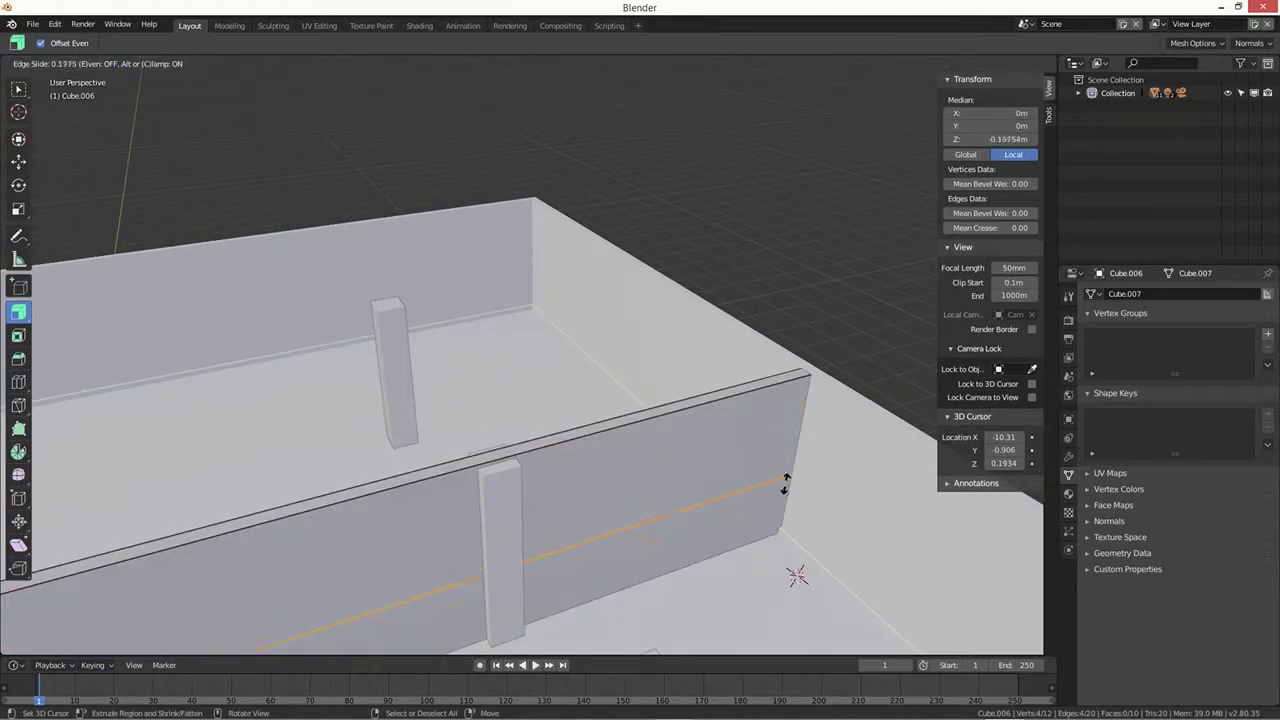